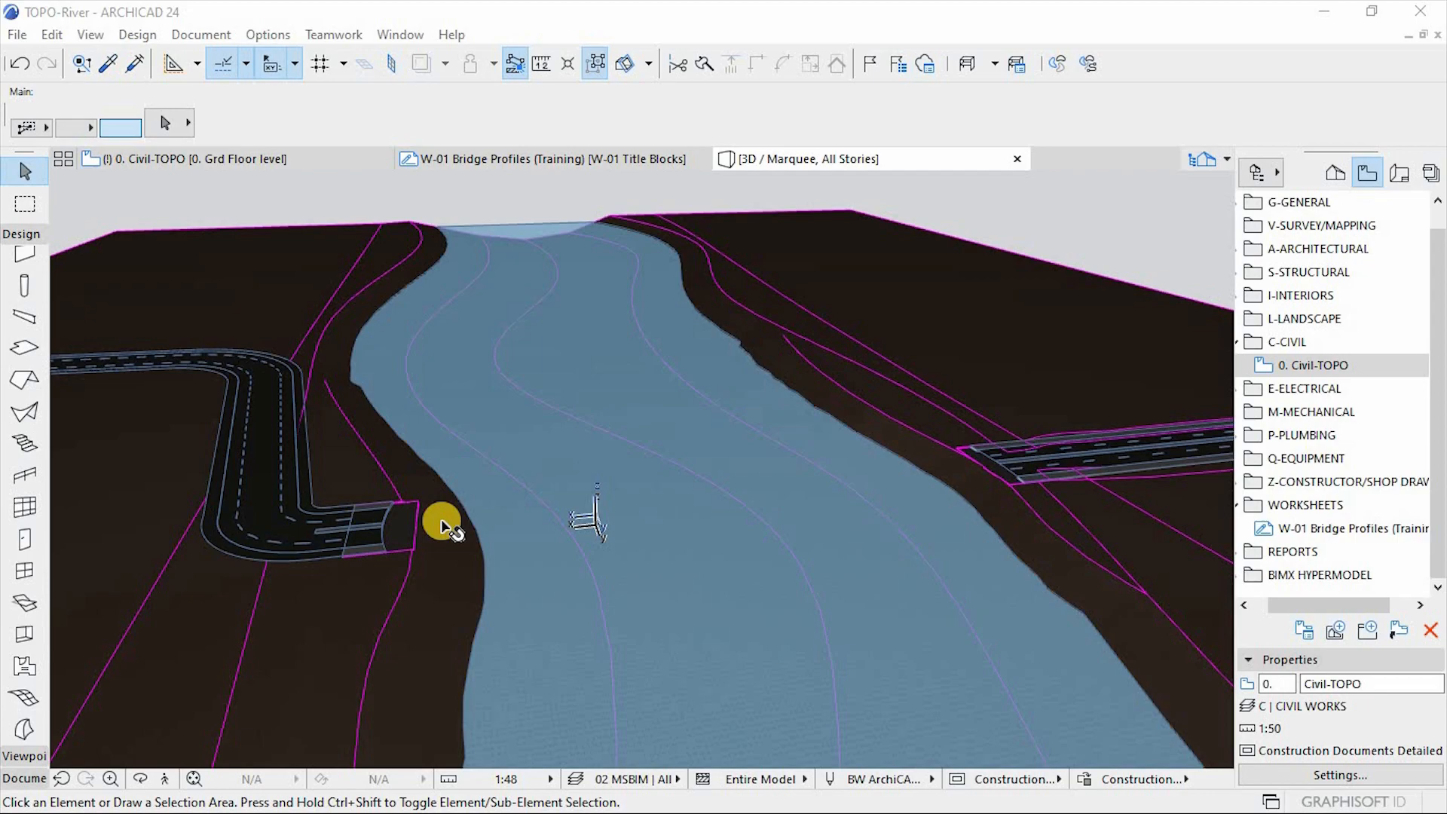
Open the W-01 Bridge Profiles (Training) worksheet and copy all the linework of the bridge pier, both its cap and shaft
click(202, 160)
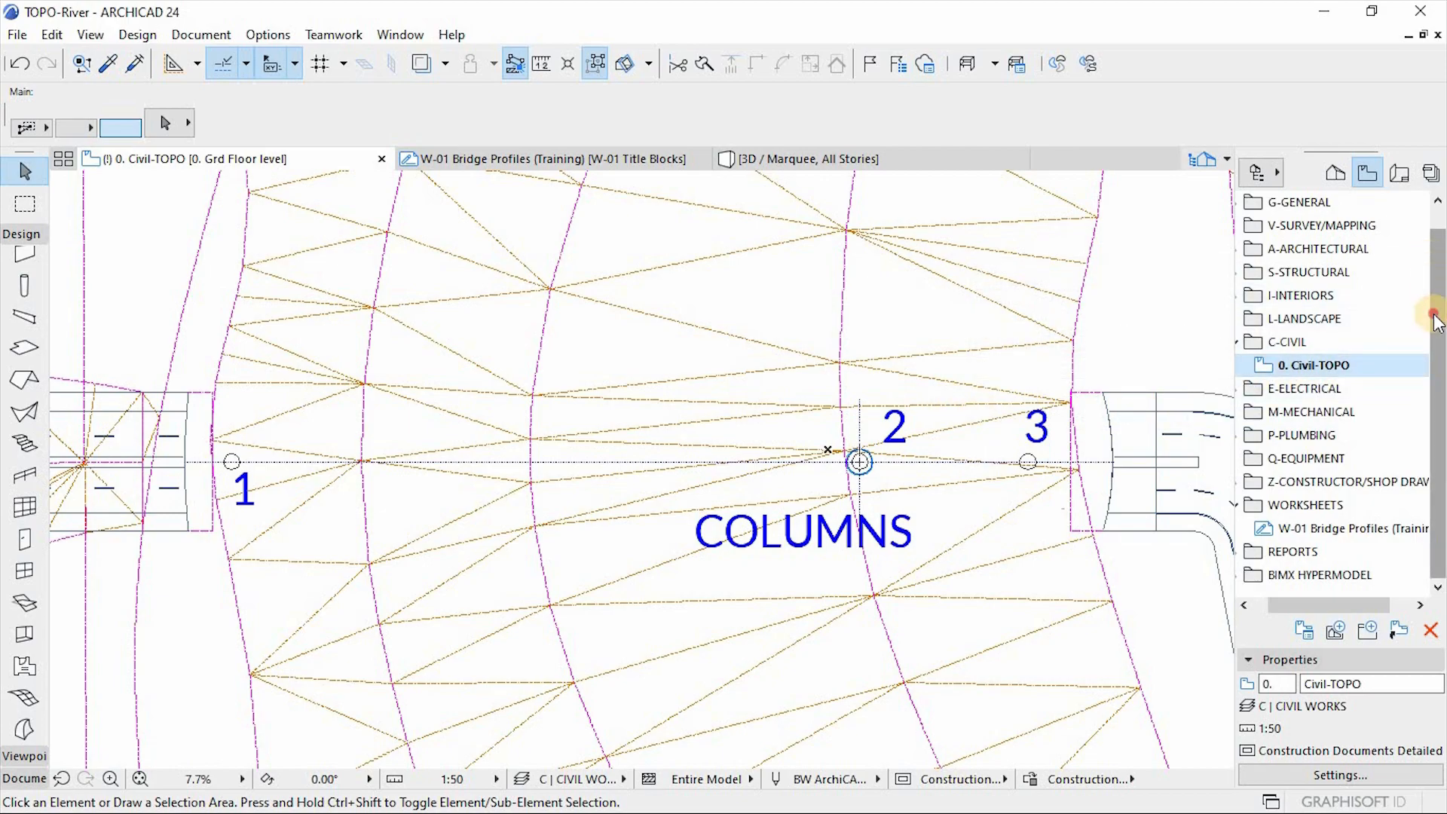
double_click(1315, 528)
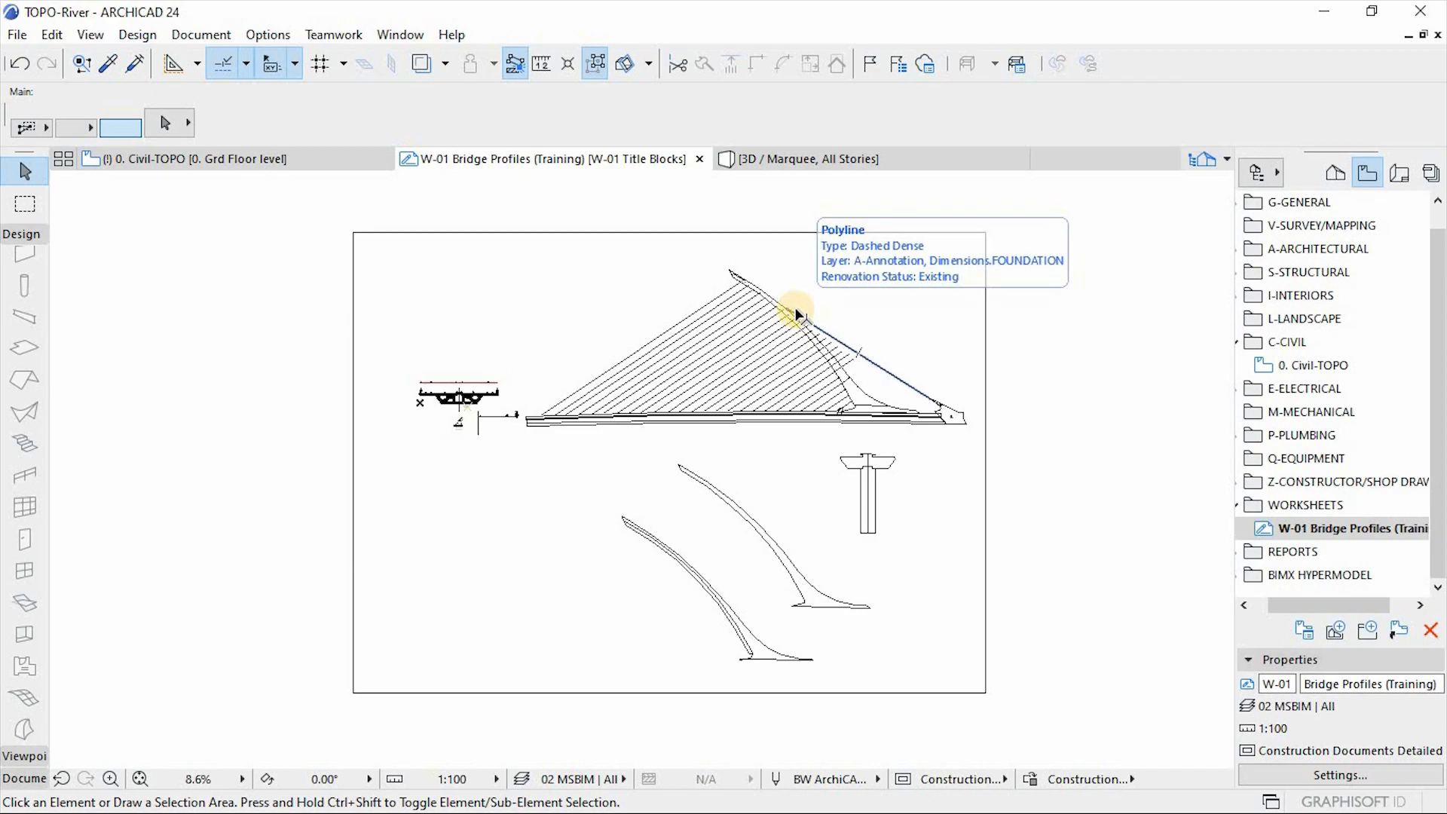
scroll(893, 482, up, 5)
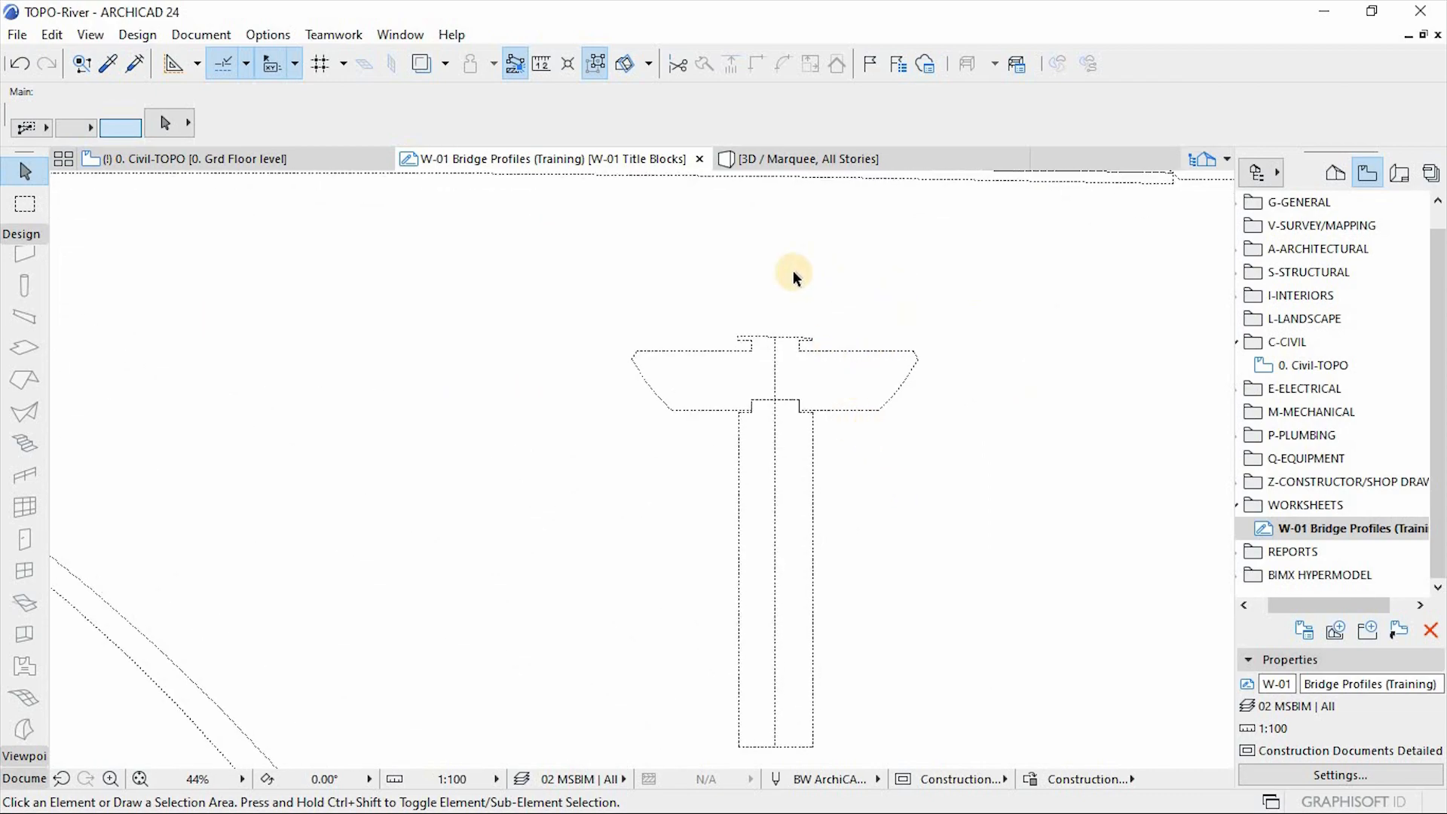
scroll(794, 271, down, 1)
scroll(830, 435, up, 2)
scroll(829, 432, up, 1)
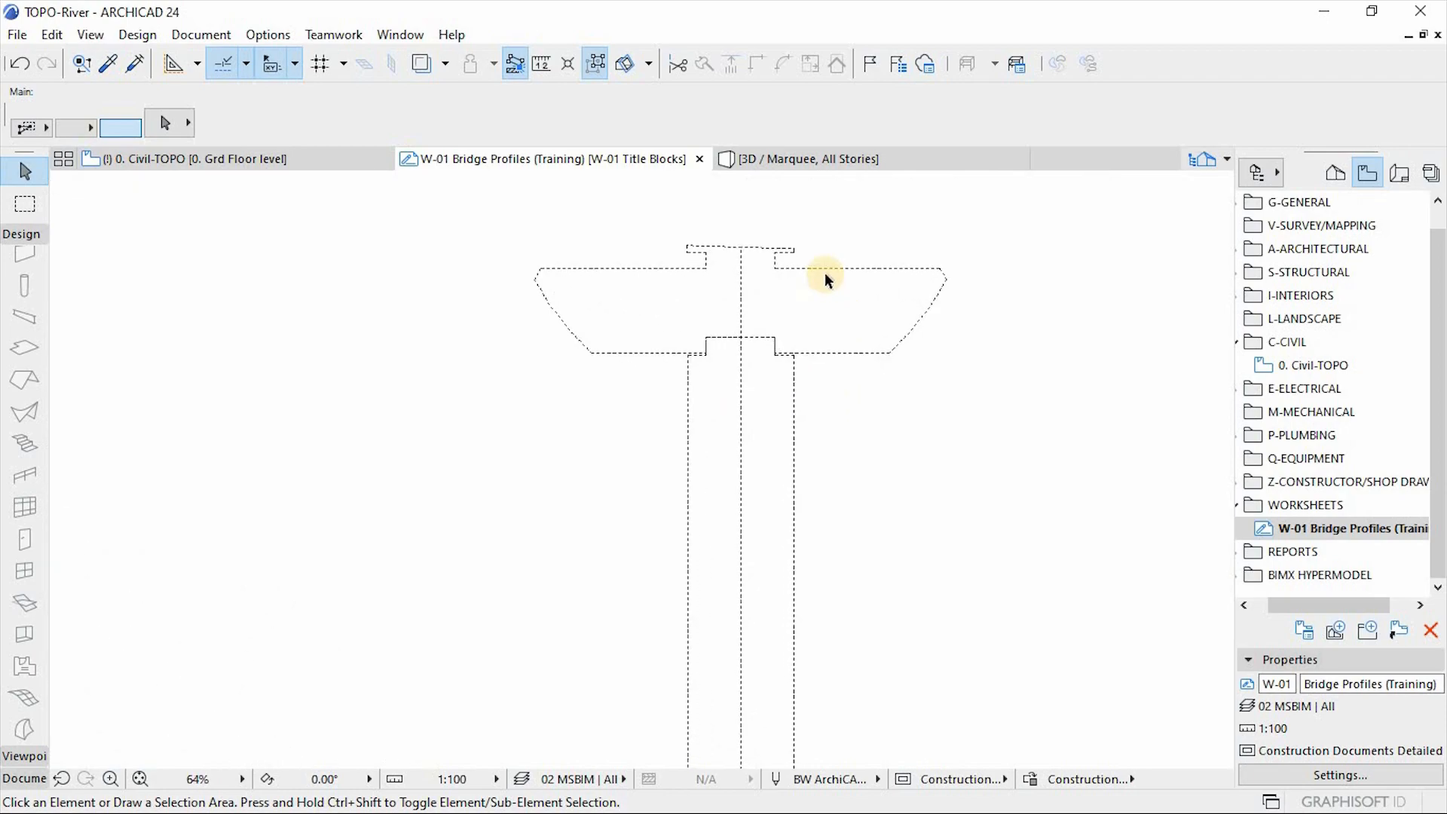
scroll(824, 272, down, 1)
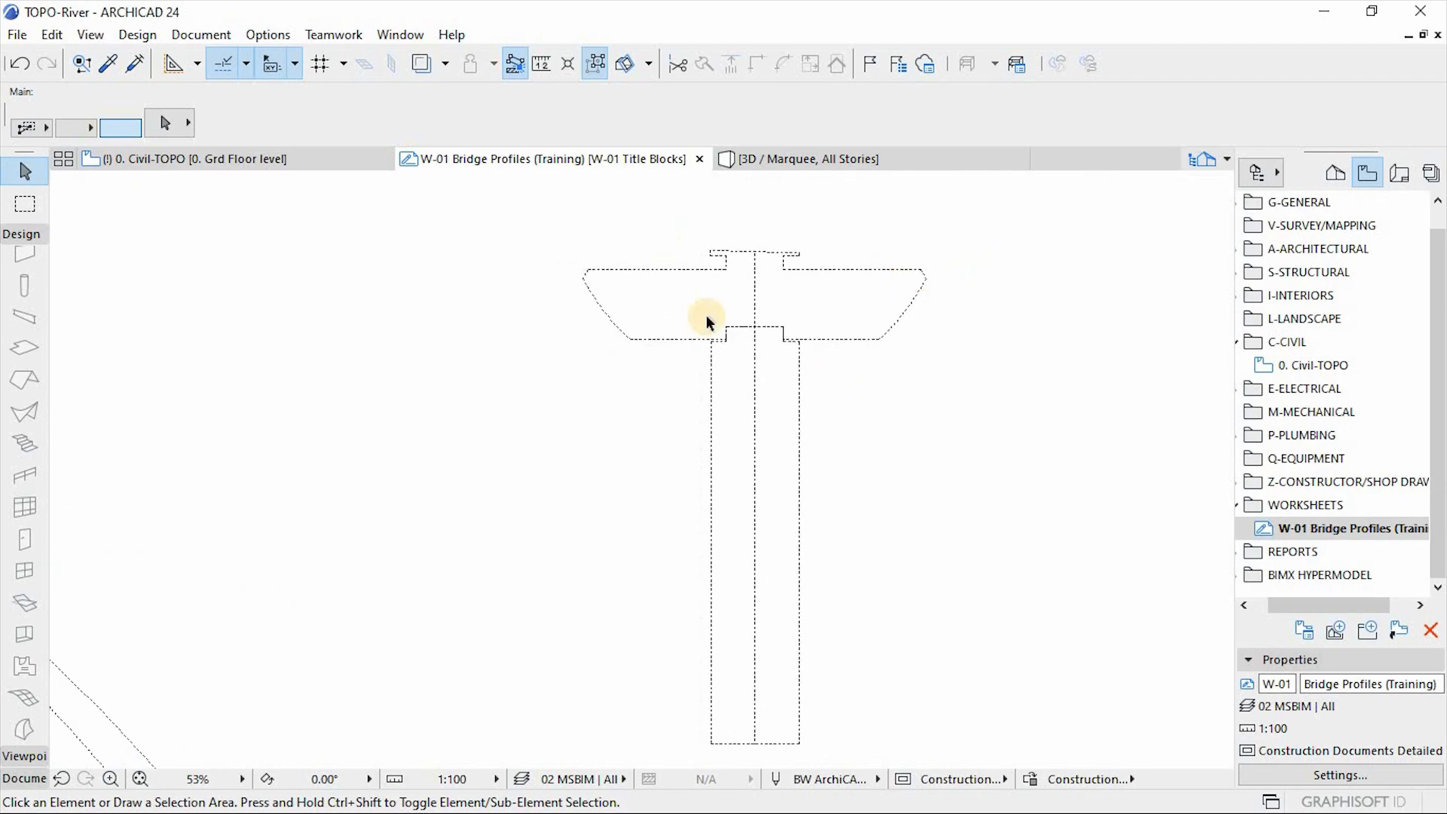
mouse_move(757, 302)
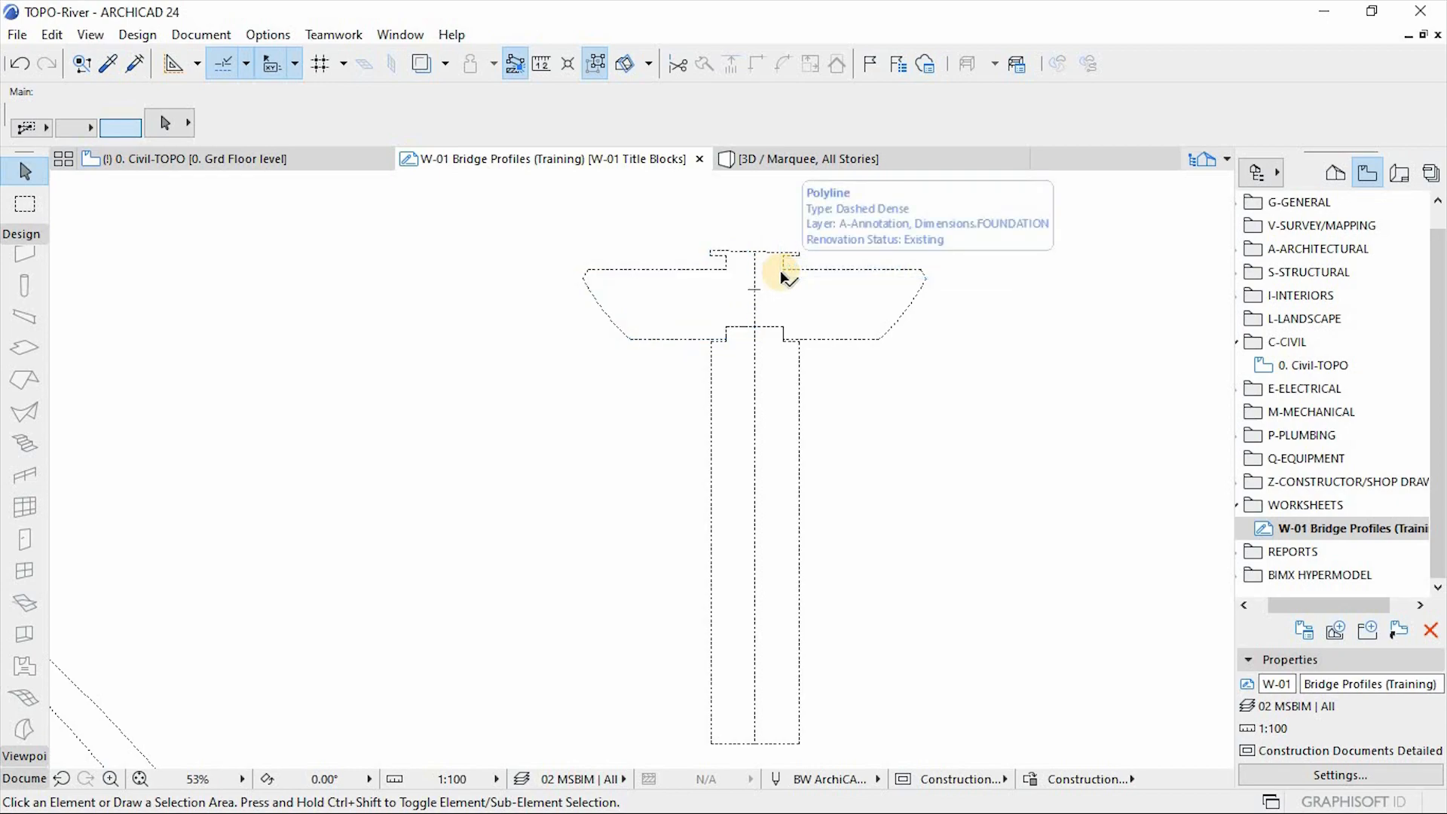
scroll(777, 305, down, 1)
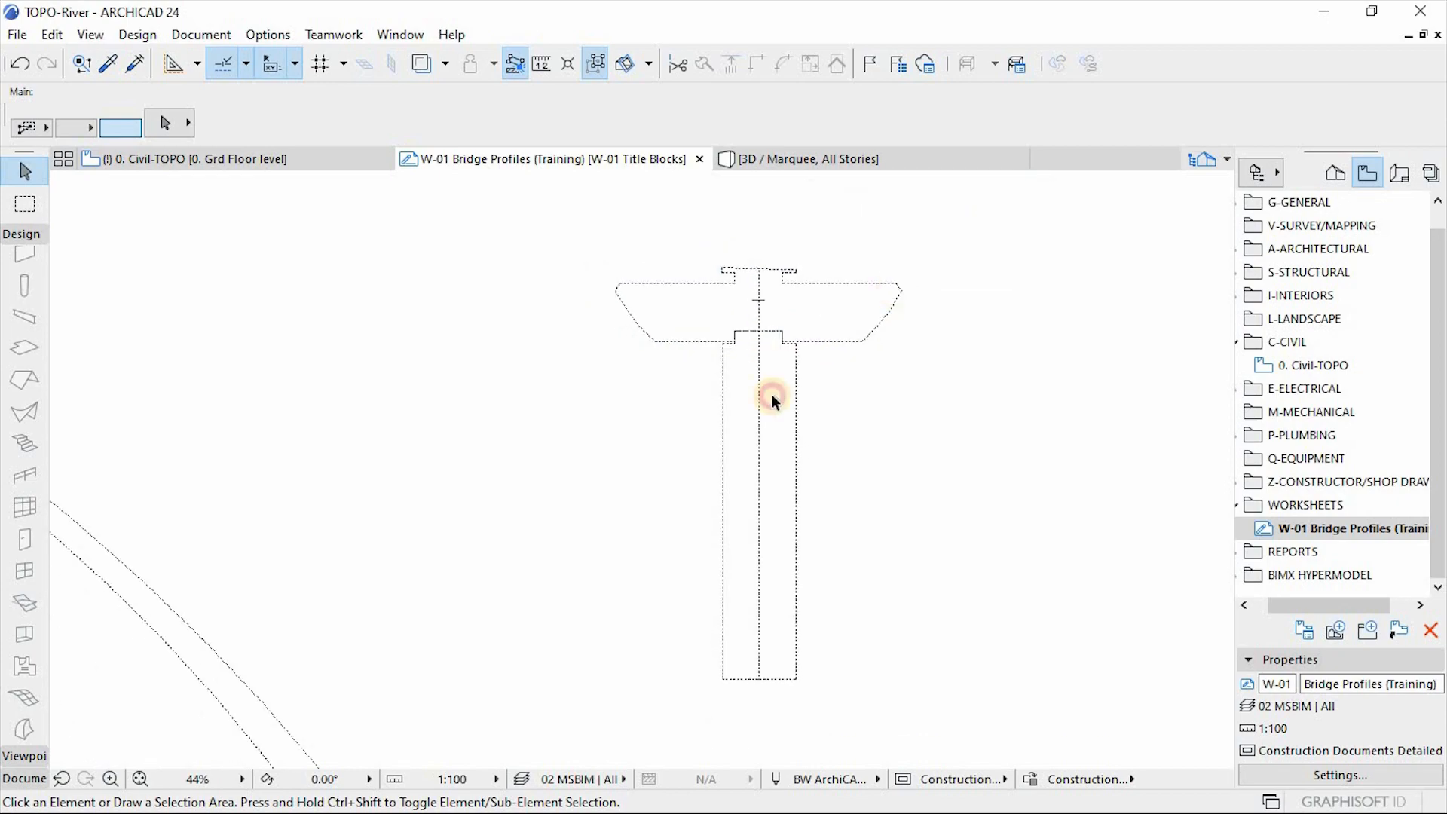
click(1000, 206)
click(562, 693)
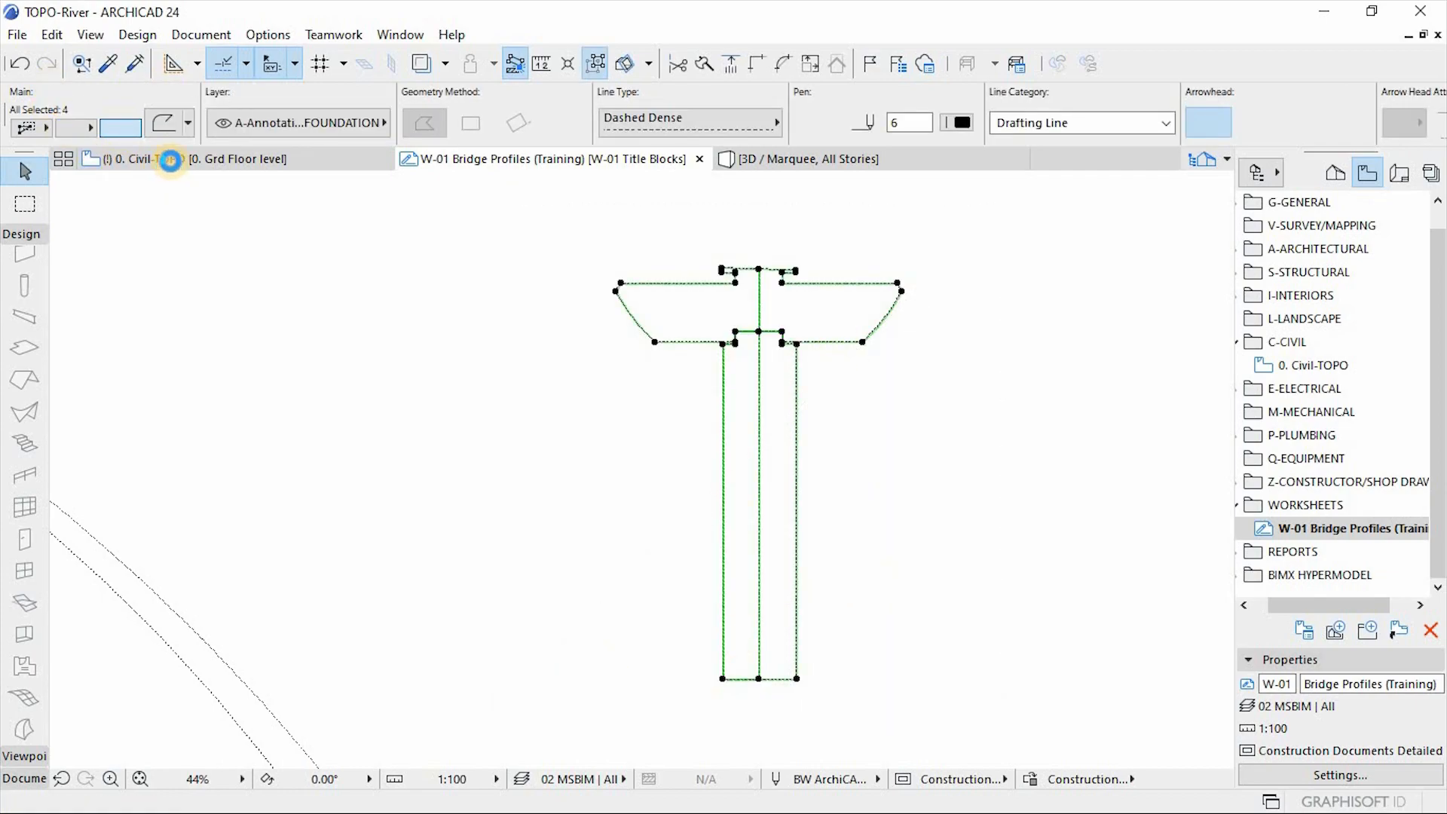
On the Grd Floor plan, show the hidden A-MARKERS.FLOOR PLAN layer and place a horizontal elevation line across the river below COLUMNS, facing the bridge axis
click(172, 159)
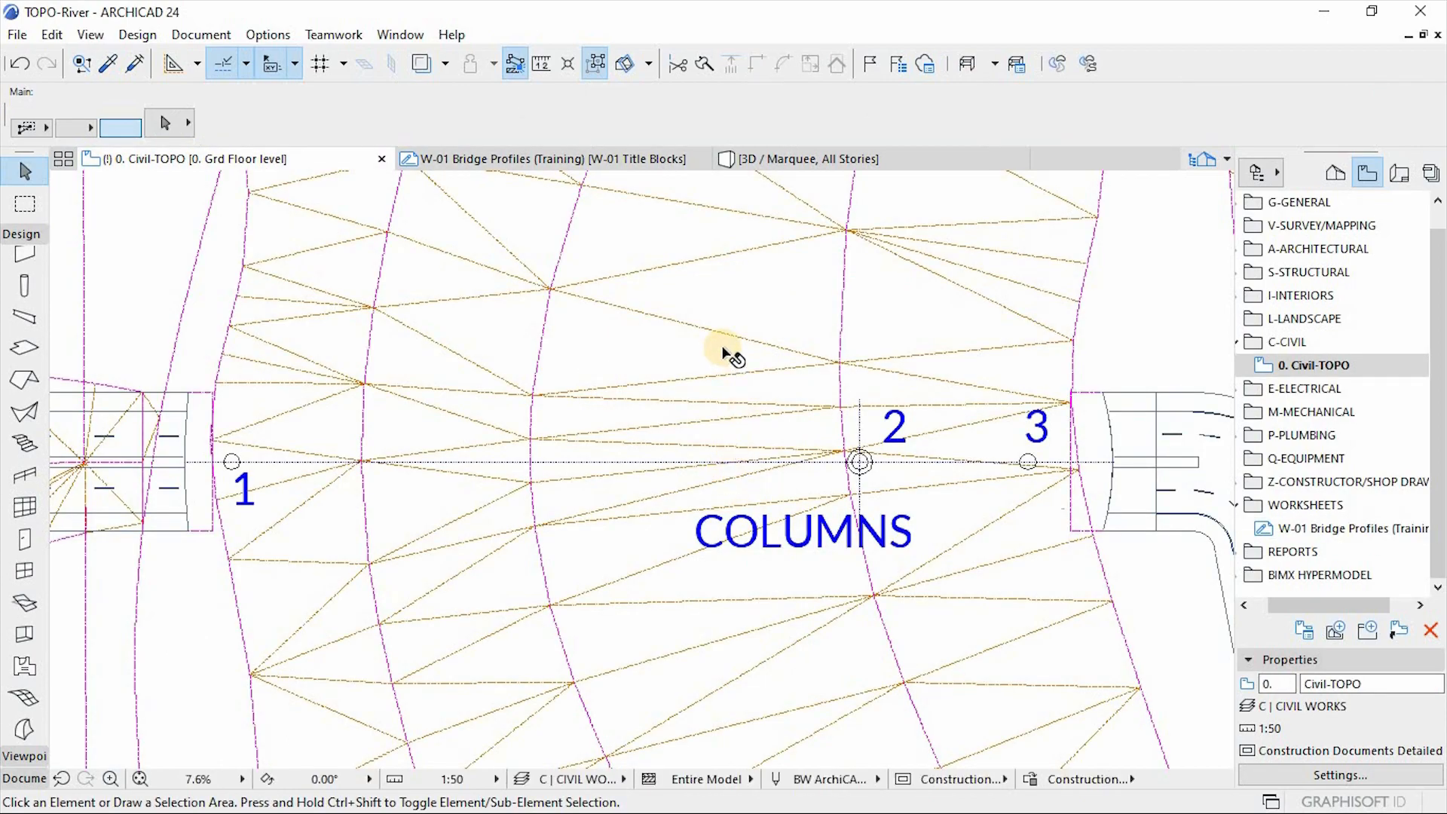
scroll(724, 352, down, 2)
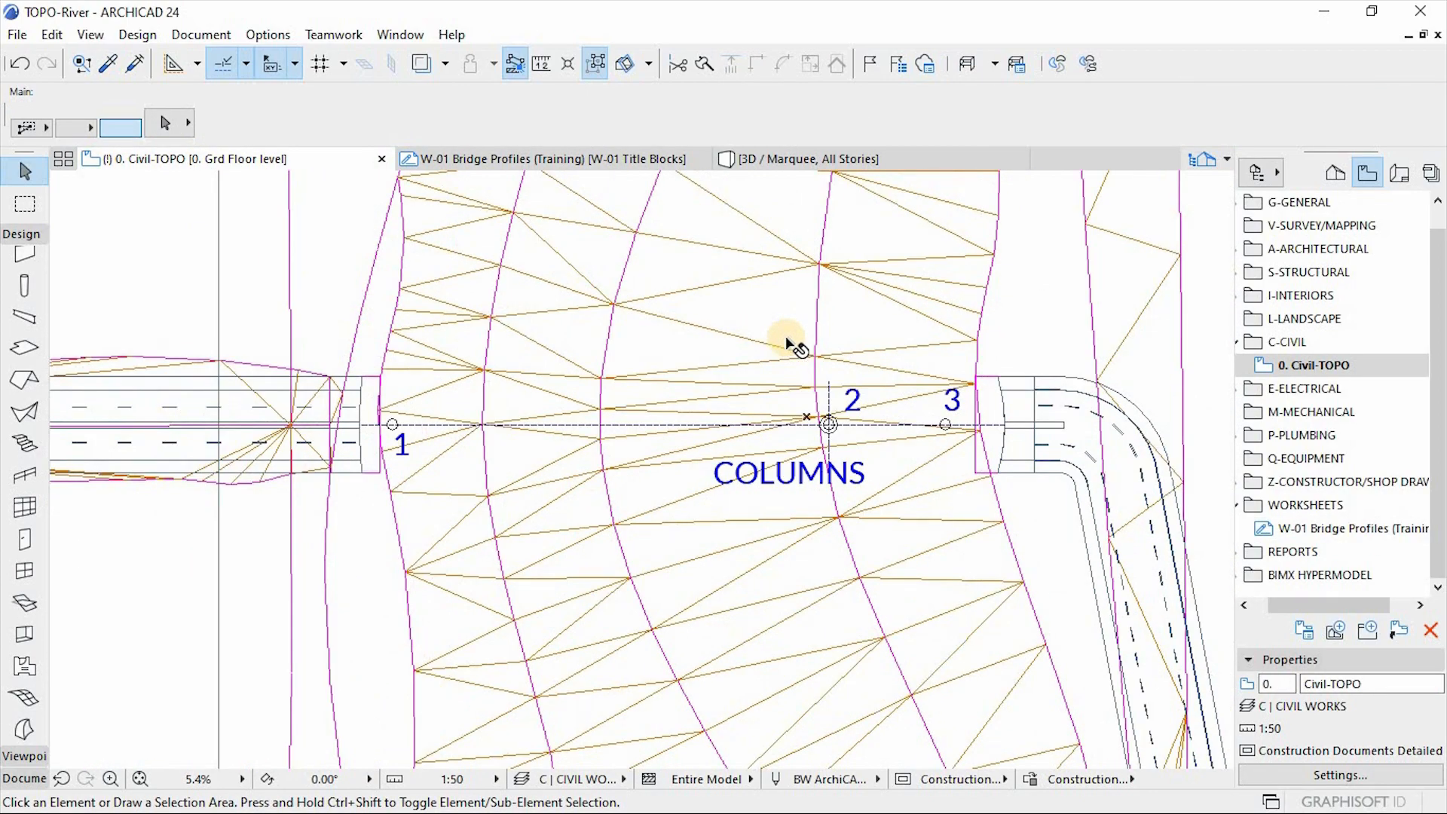
scroll(788, 343, down, 1)
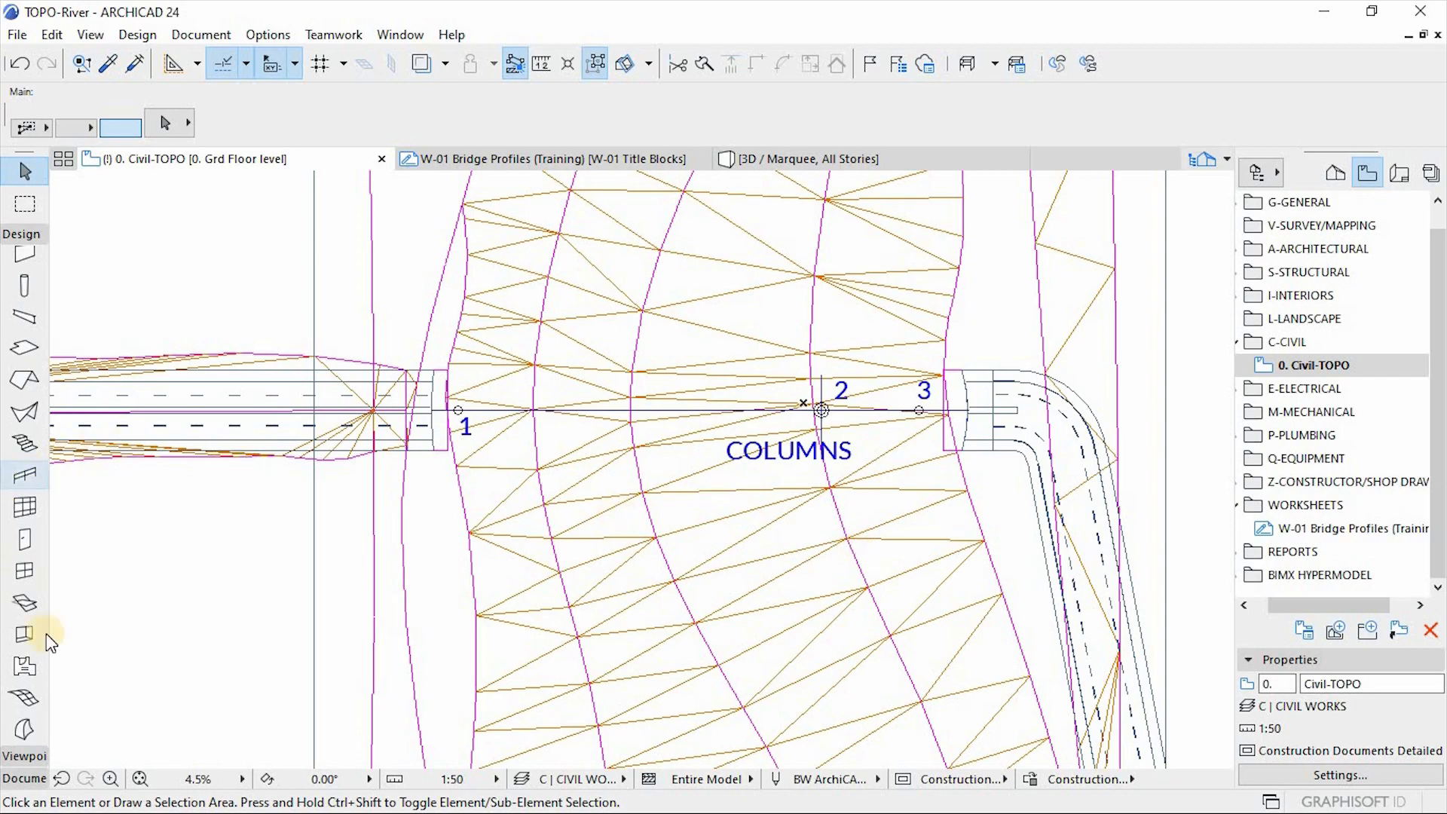
click(22, 755)
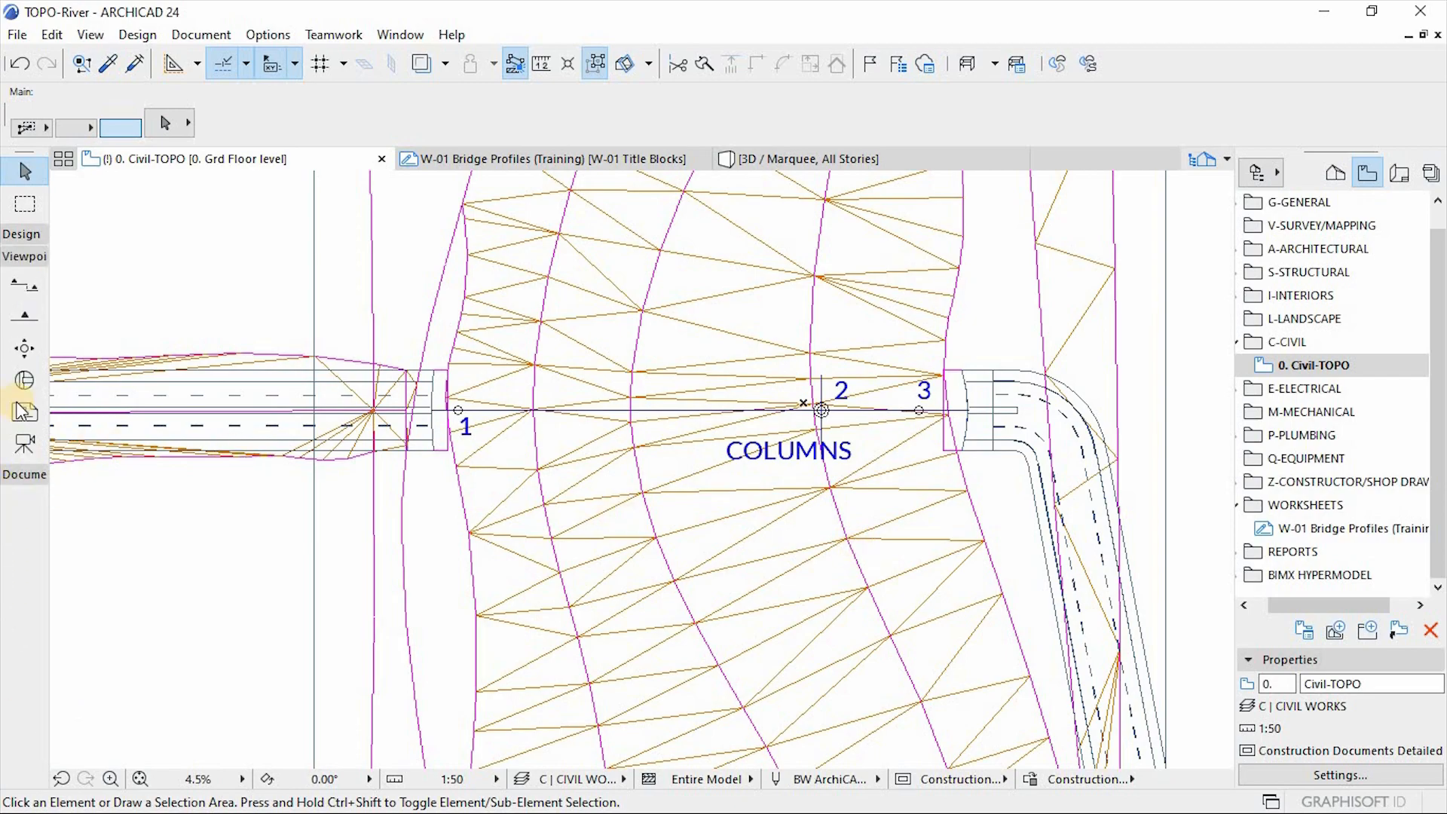
click(25, 315)
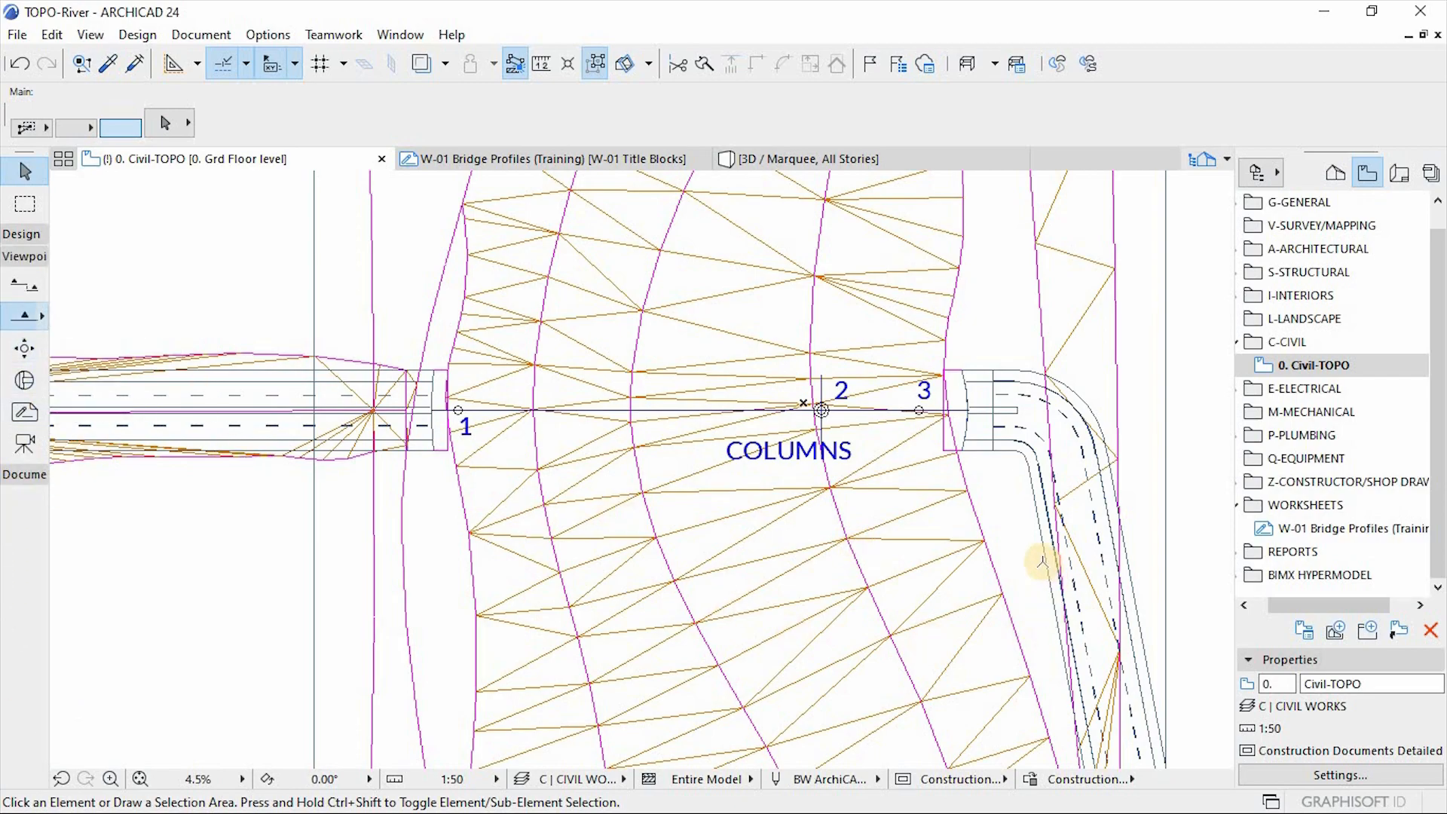
click(1009, 493)
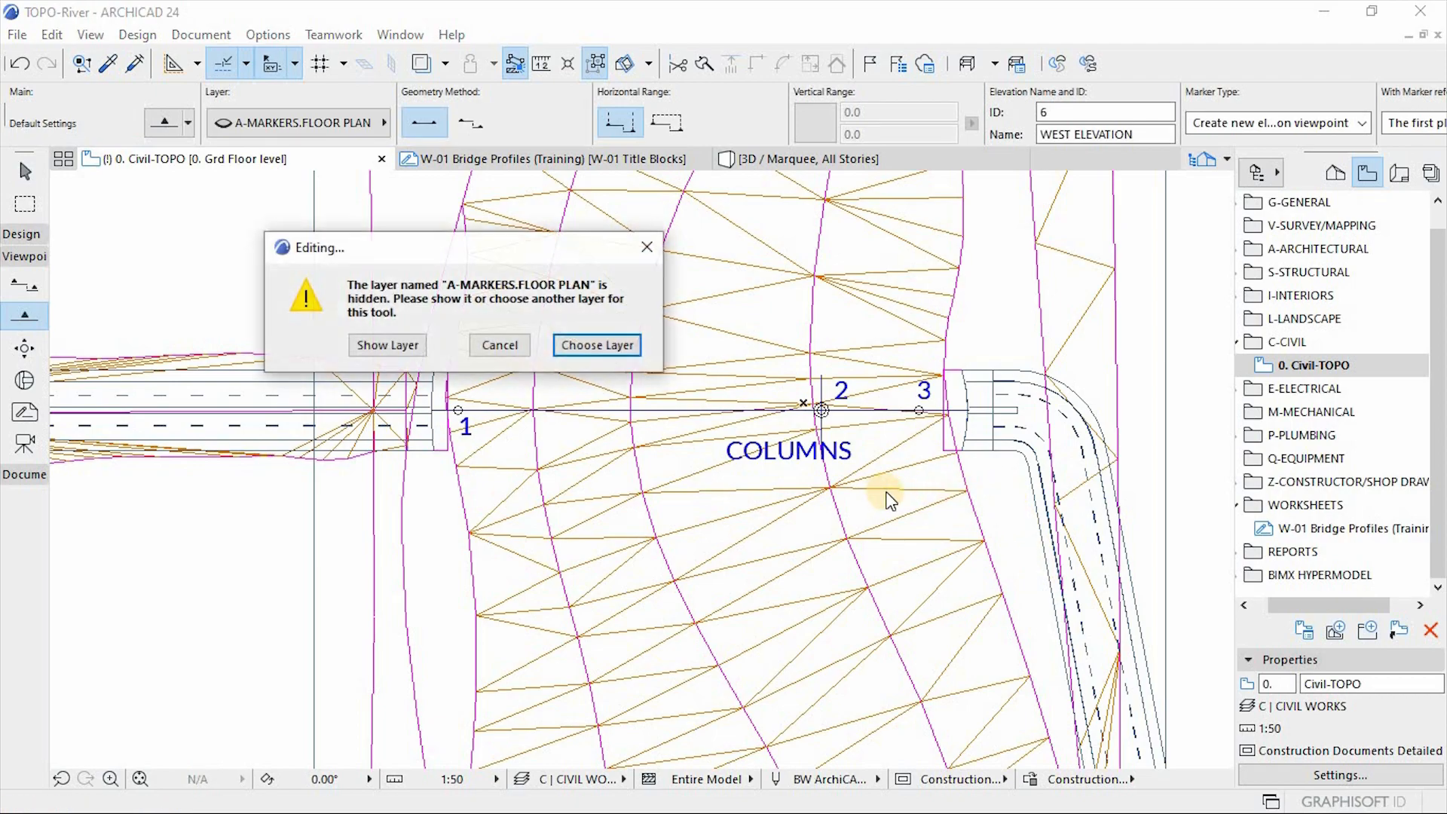
click(377, 345)
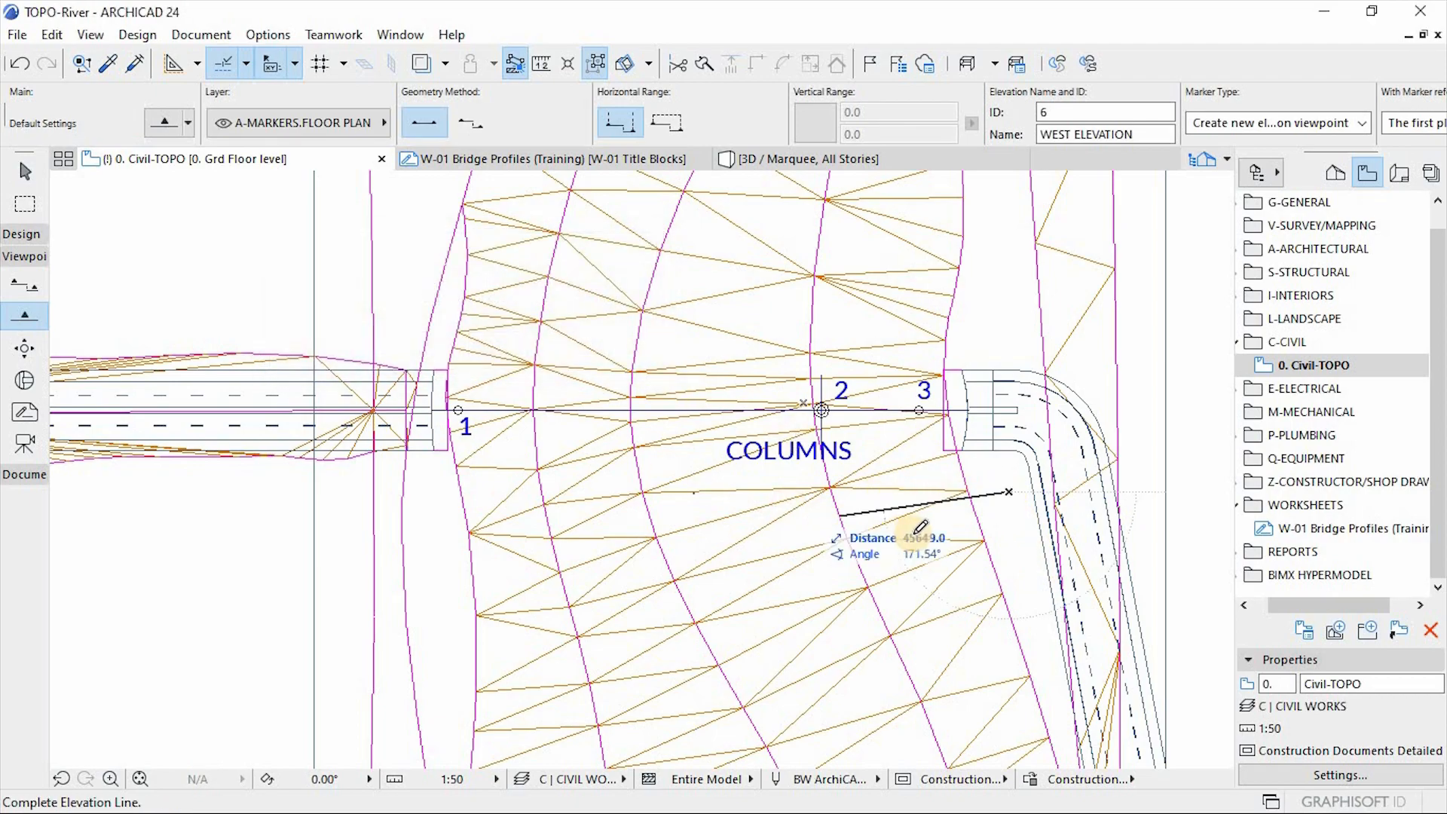
click(419, 491)
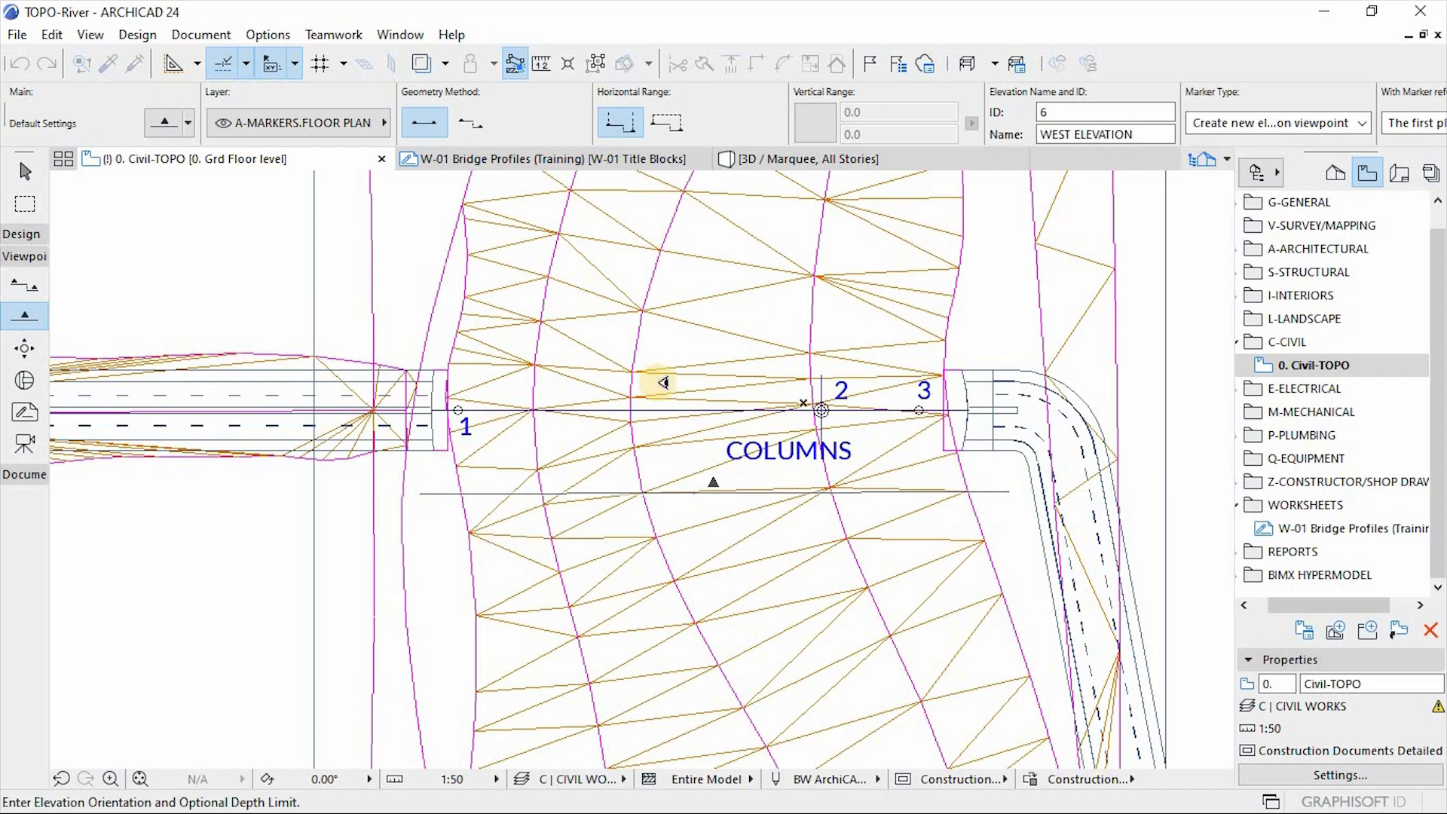
click(719, 302)
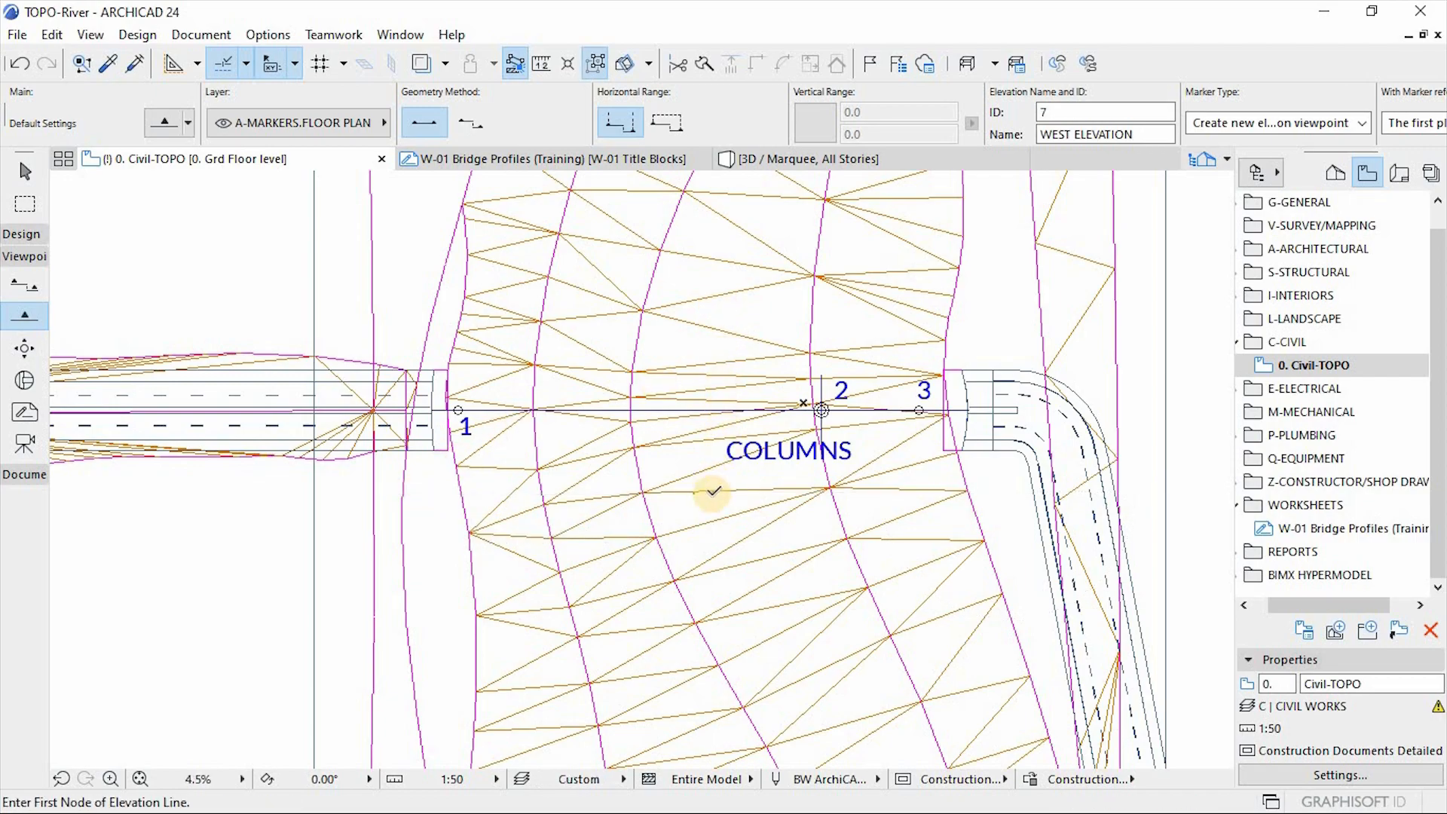
key(Escape)
Open the new elevation from its line on the plan, using the current view settings
scroll(717, 491, up, 5)
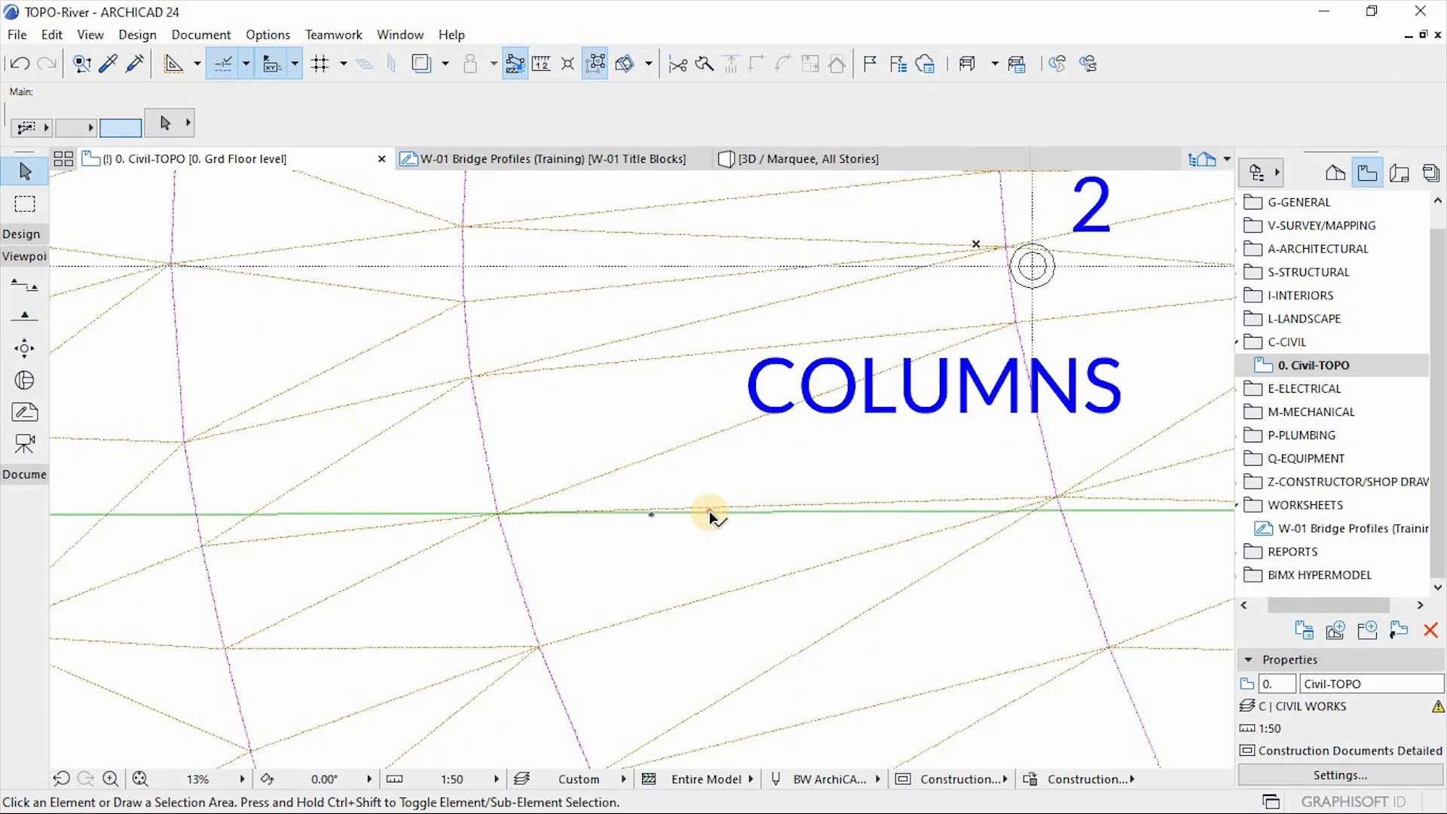
click(710, 513)
right_click(710, 514)
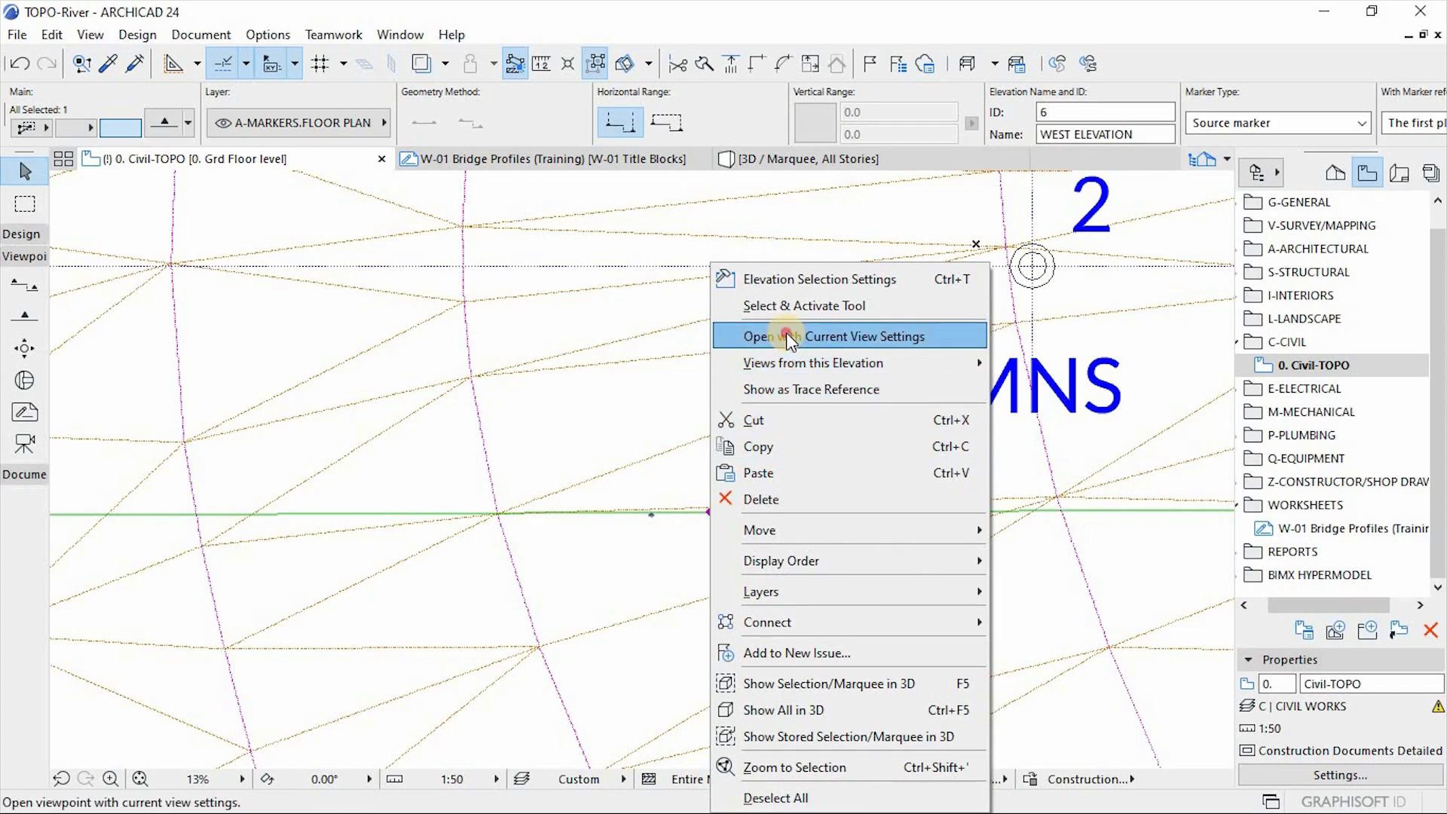
click(786, 335)
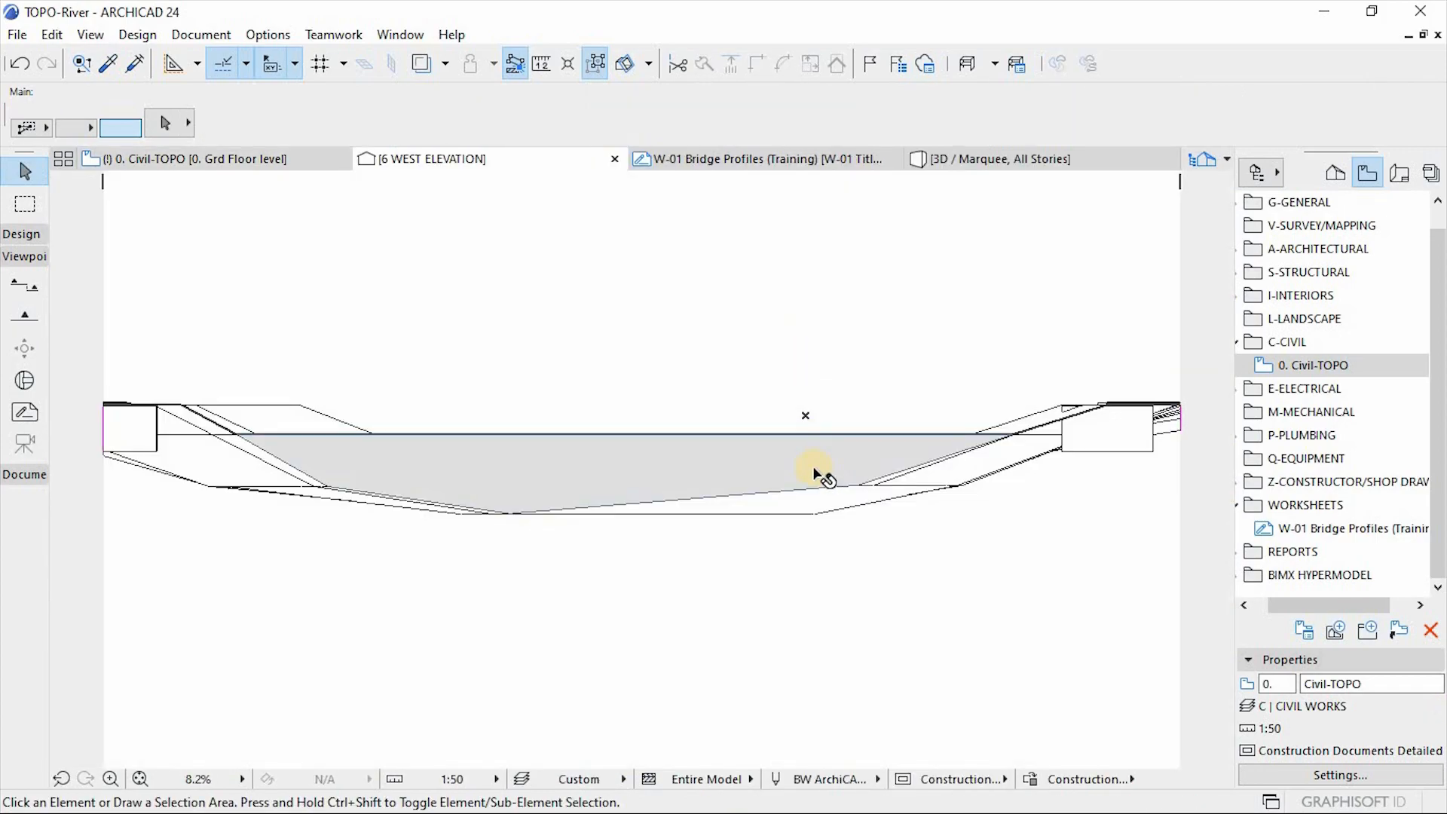
Paste the pier linework at the center of the current view and shift it horizontally about 26000 toward the right bank
scroll(814, 472, down, 1)
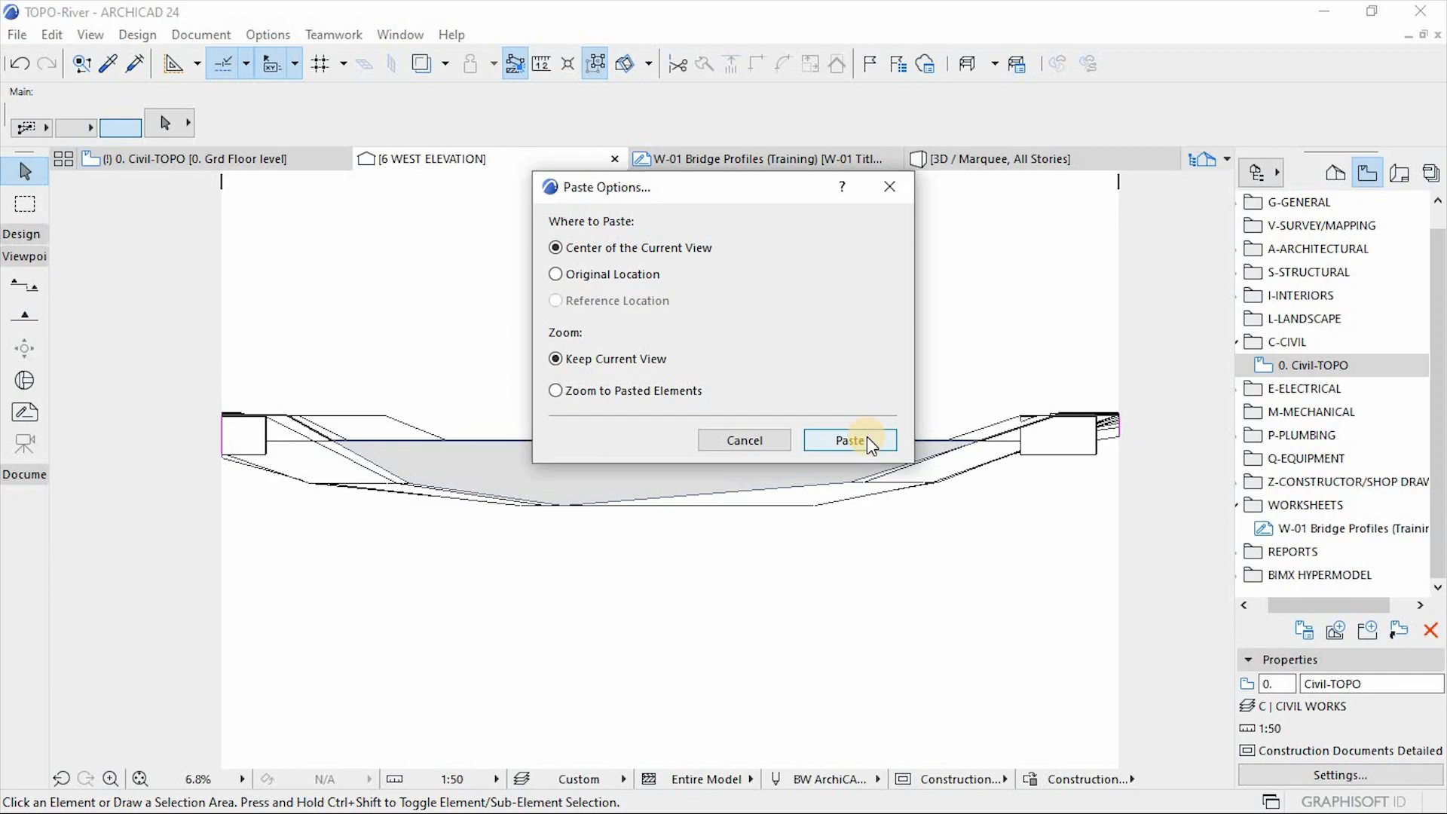
click(867, 438)
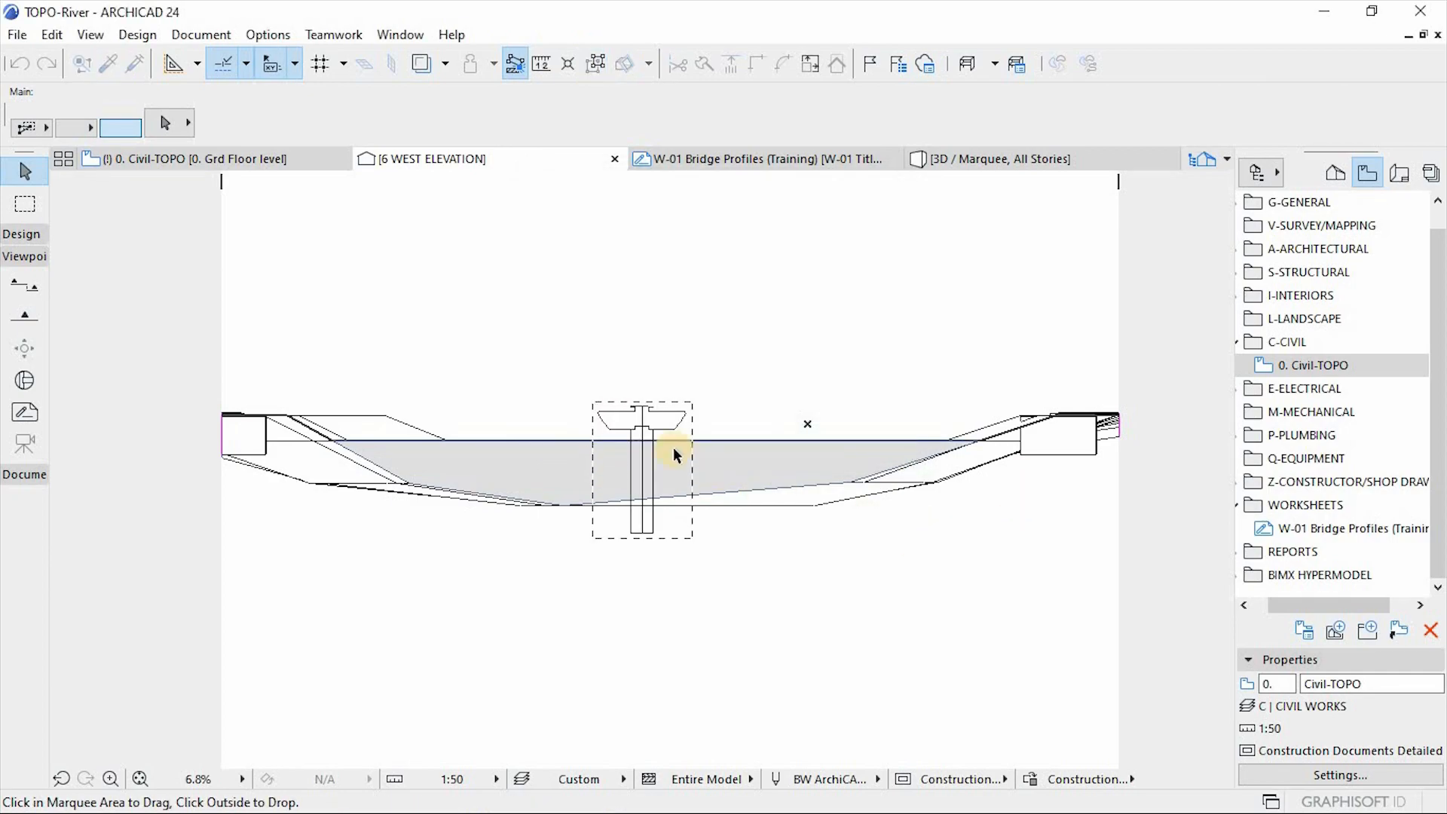
click(631, 441)
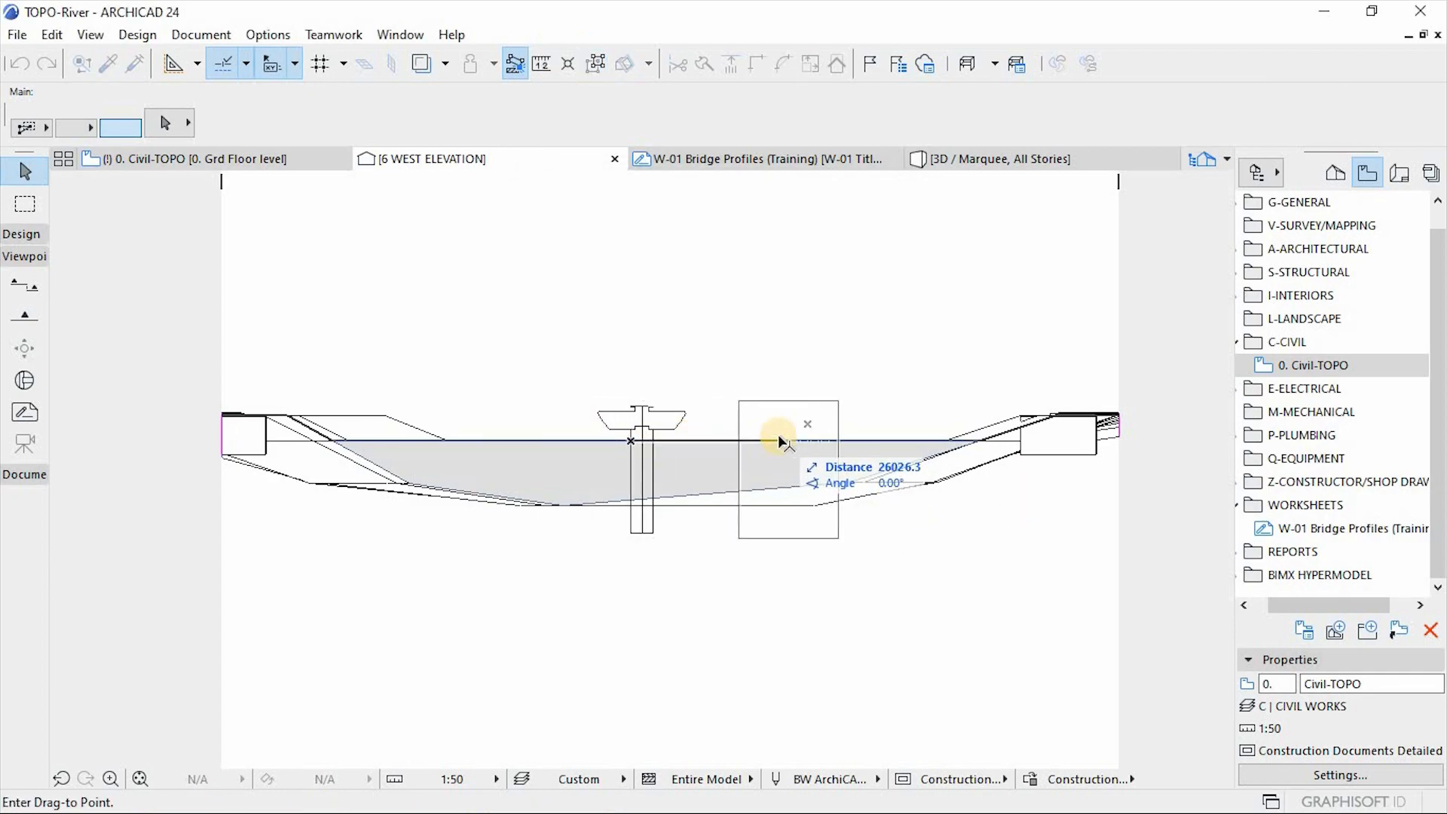
click(779, 439)
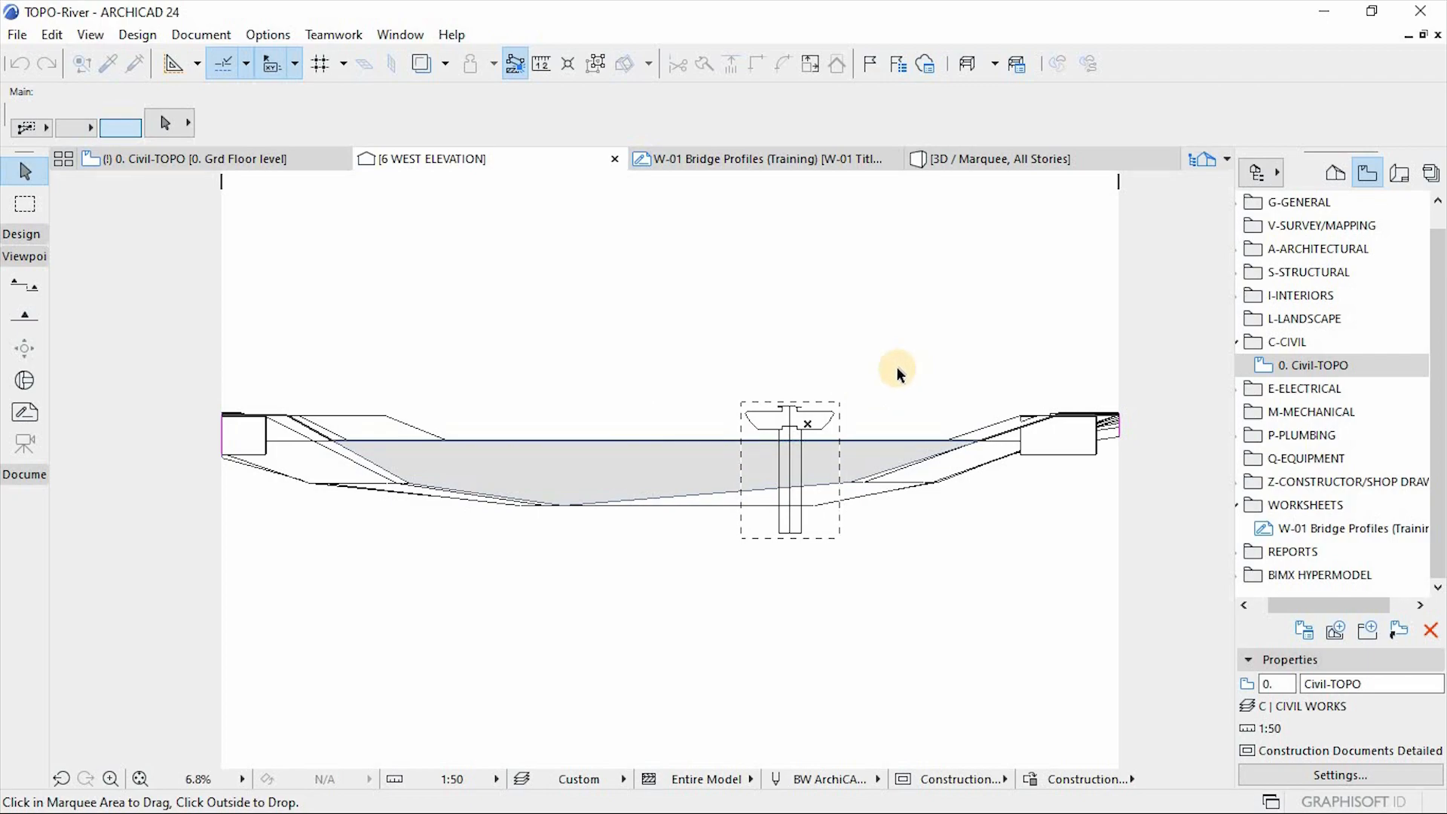
key(Escape)
Create a revolved Morph from the left half of the pier cap outline, turned 360° about the pier's vertical centerline
scroll(814, 422, up, 2)
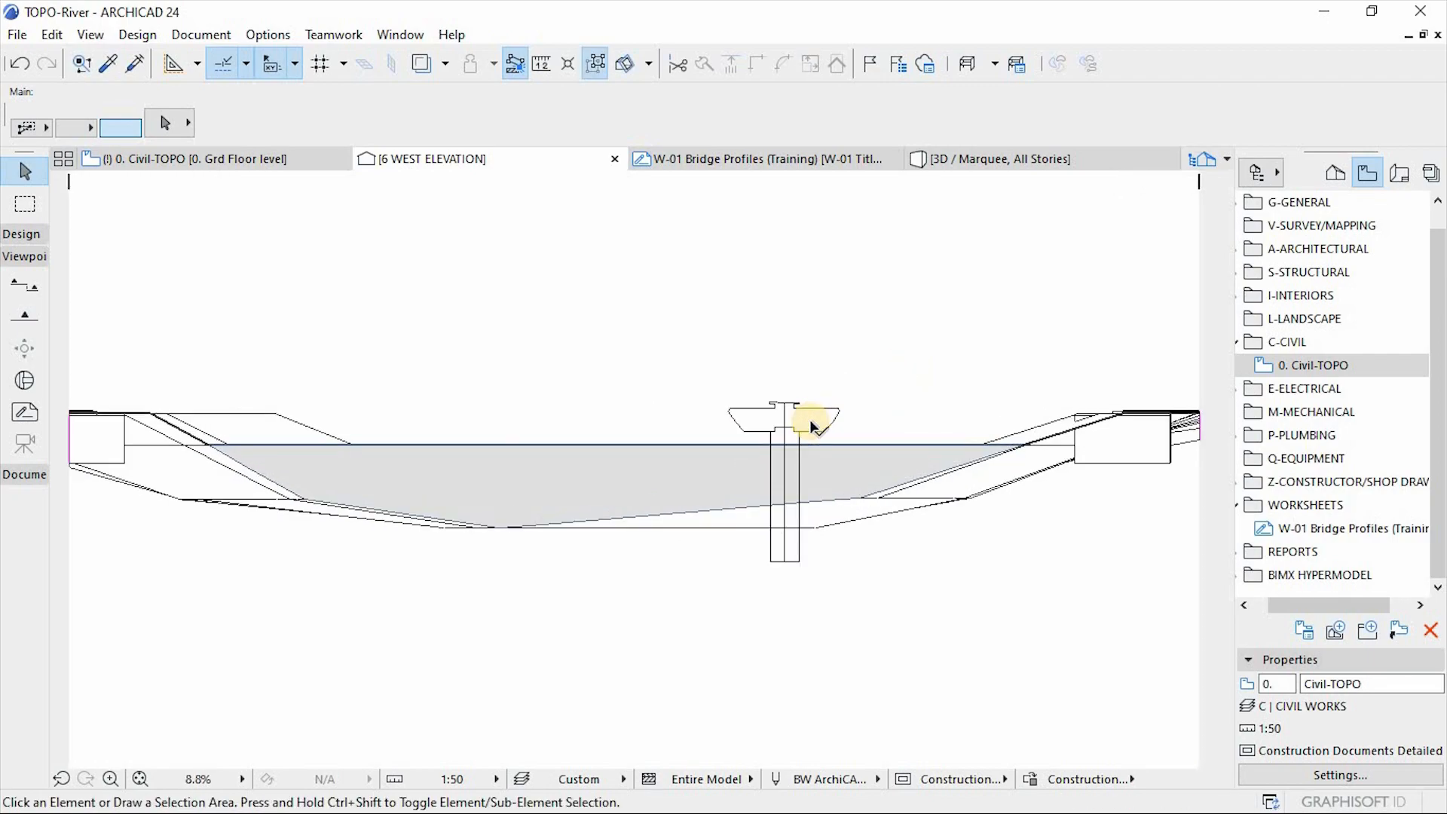
scroll(811, 427, up, 2)
scroll(816, 419, up, 2)
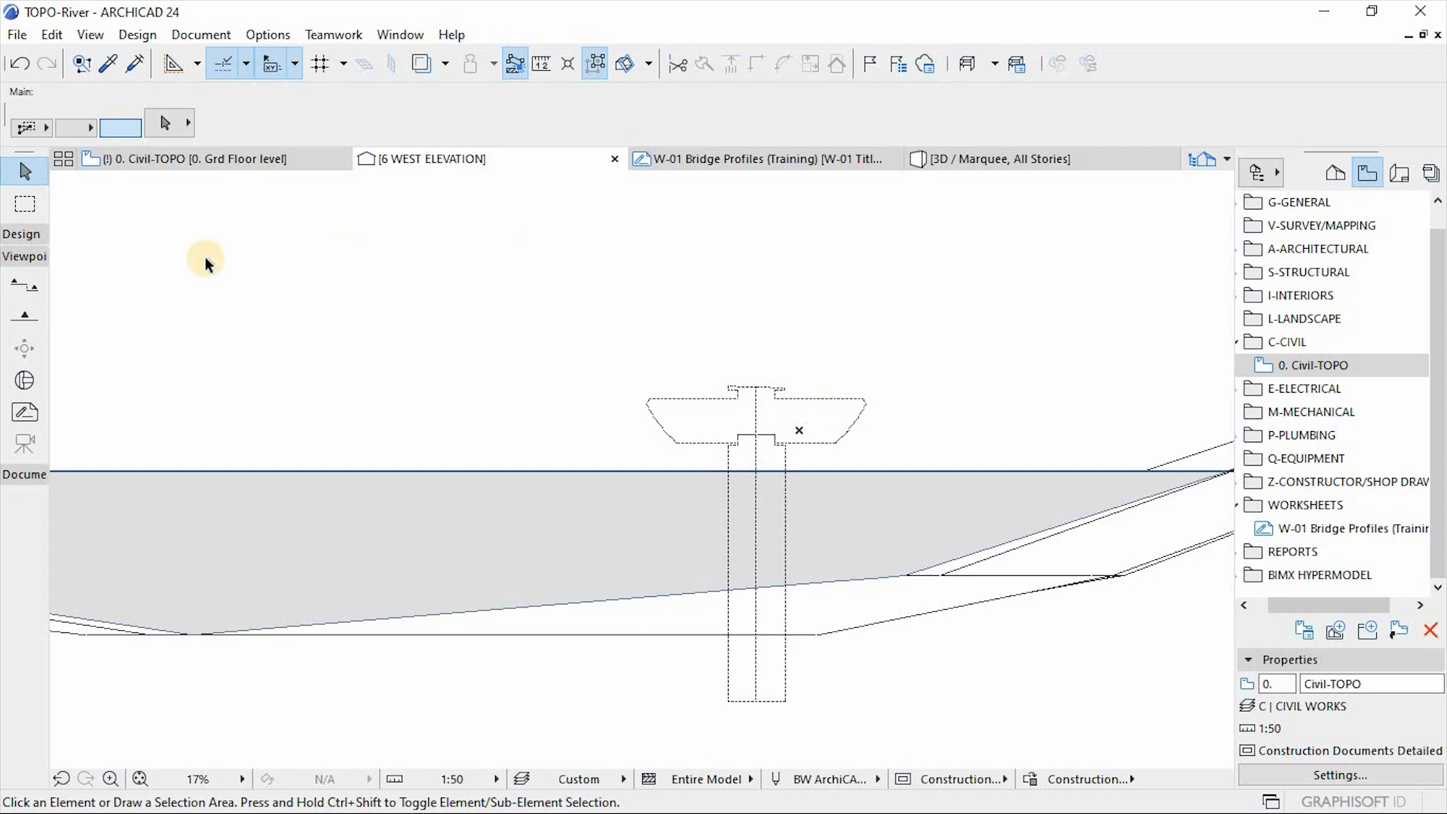
click(23, 235)
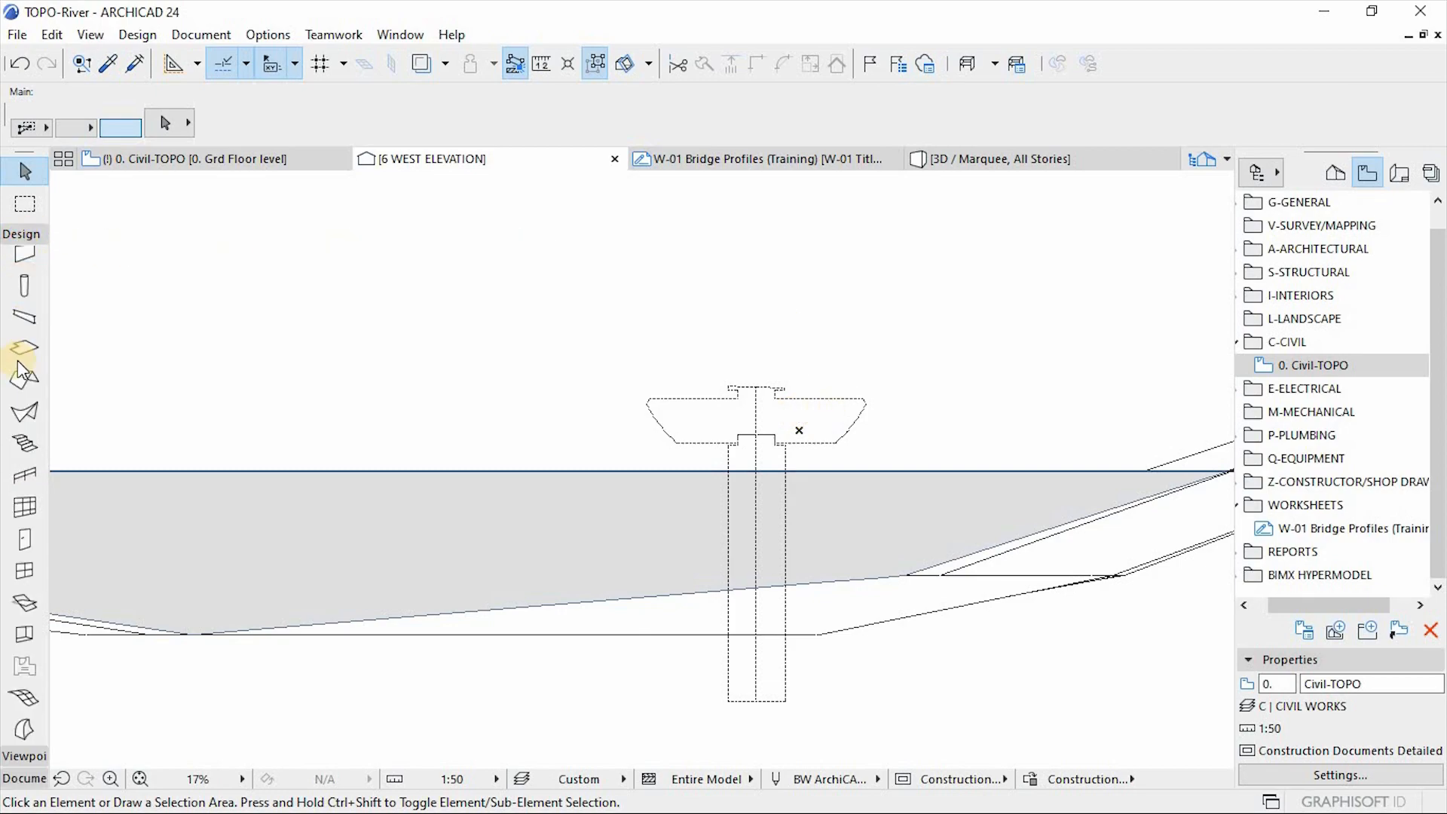
click(22, 729)
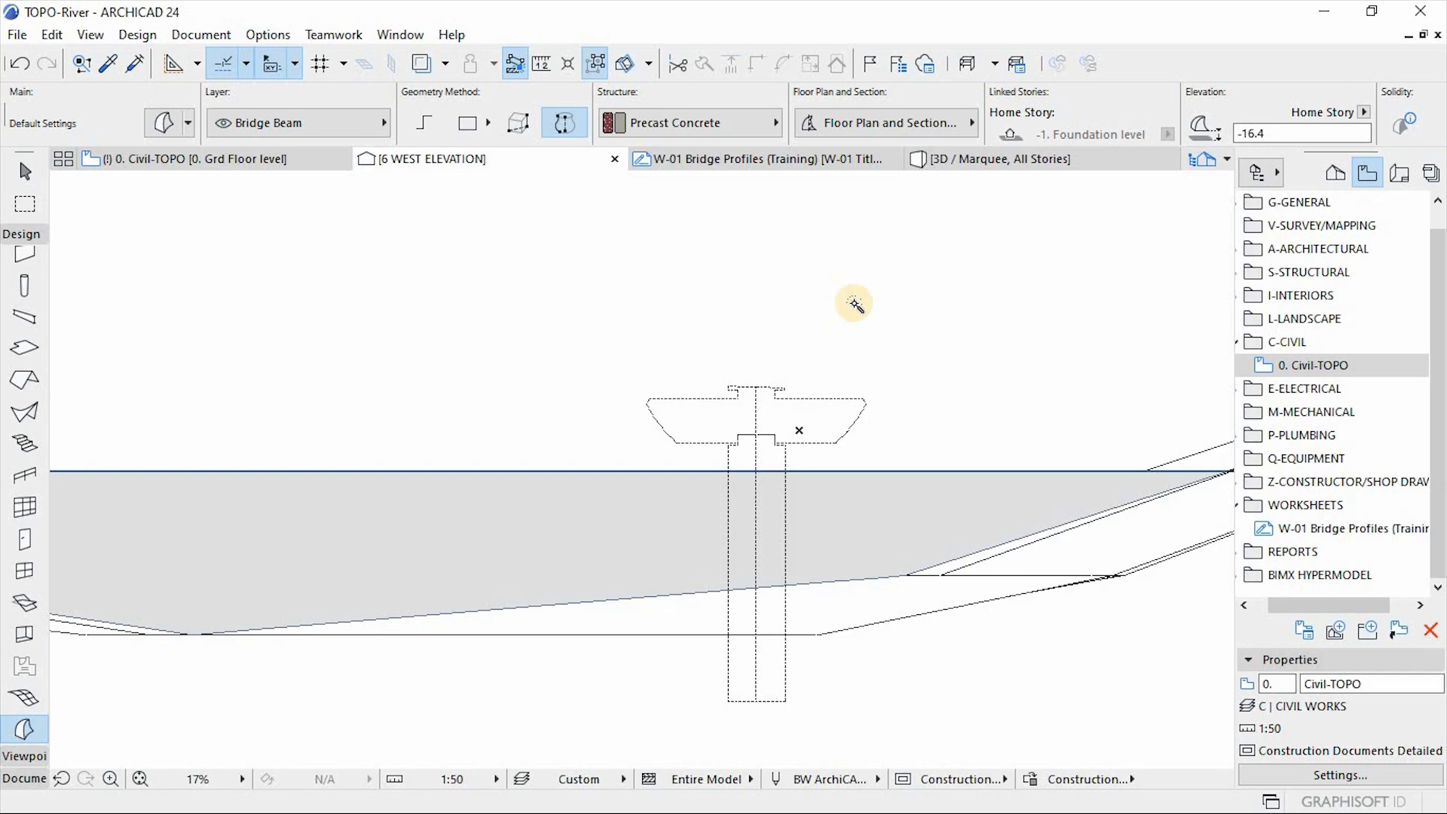
click(697, 401)
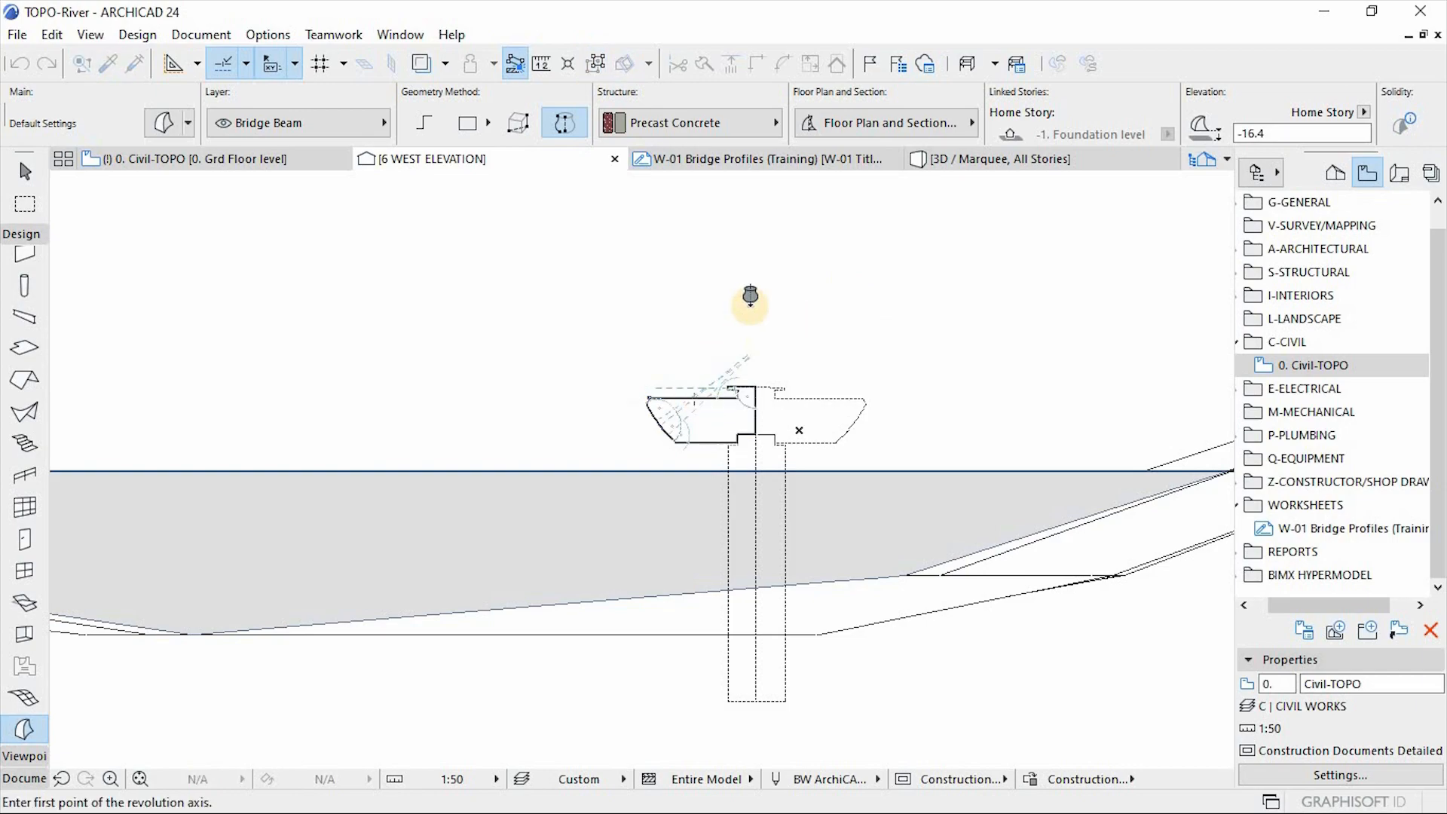
scroll(749, 322, up, 2)
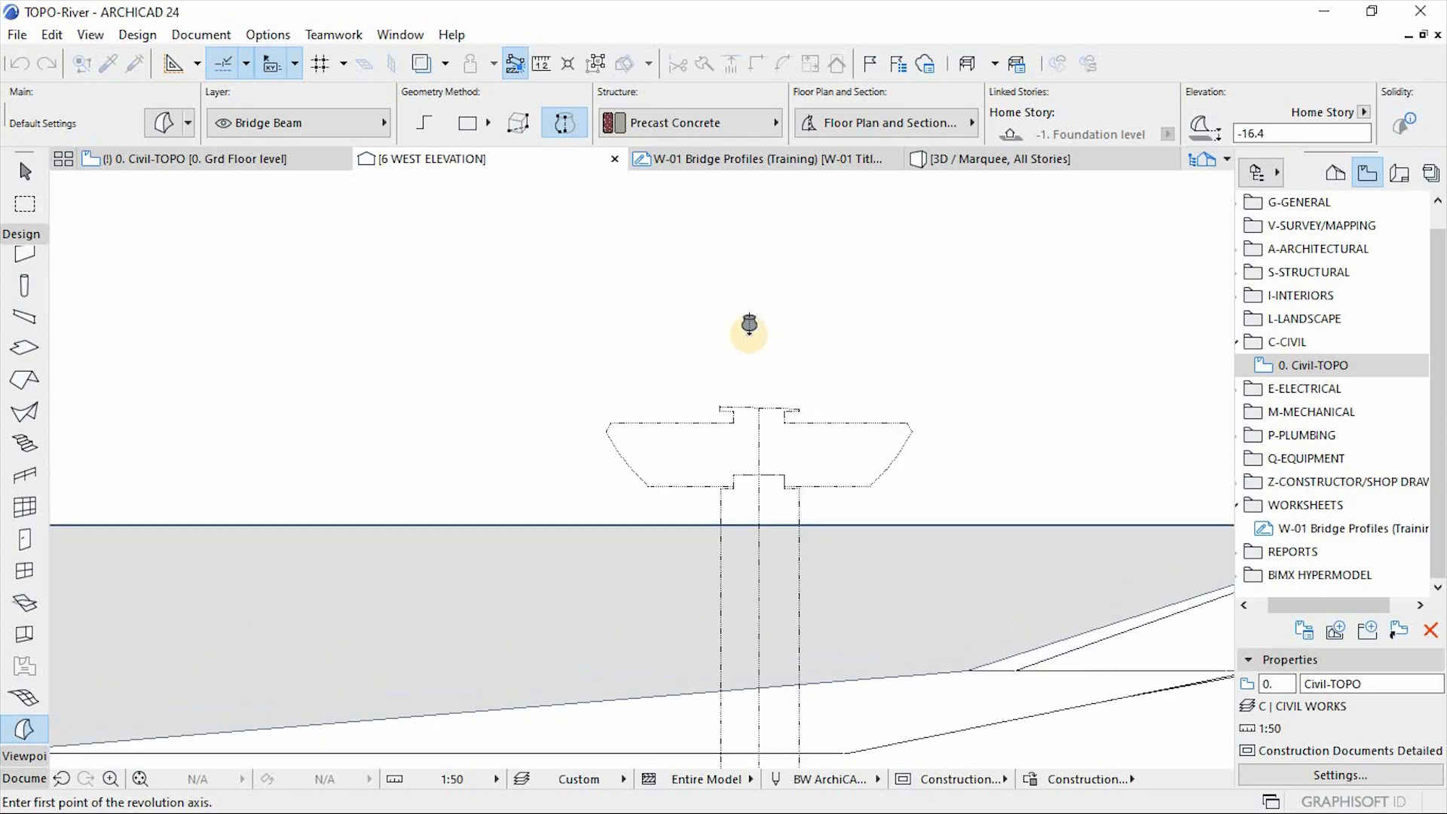
click(759, 410)
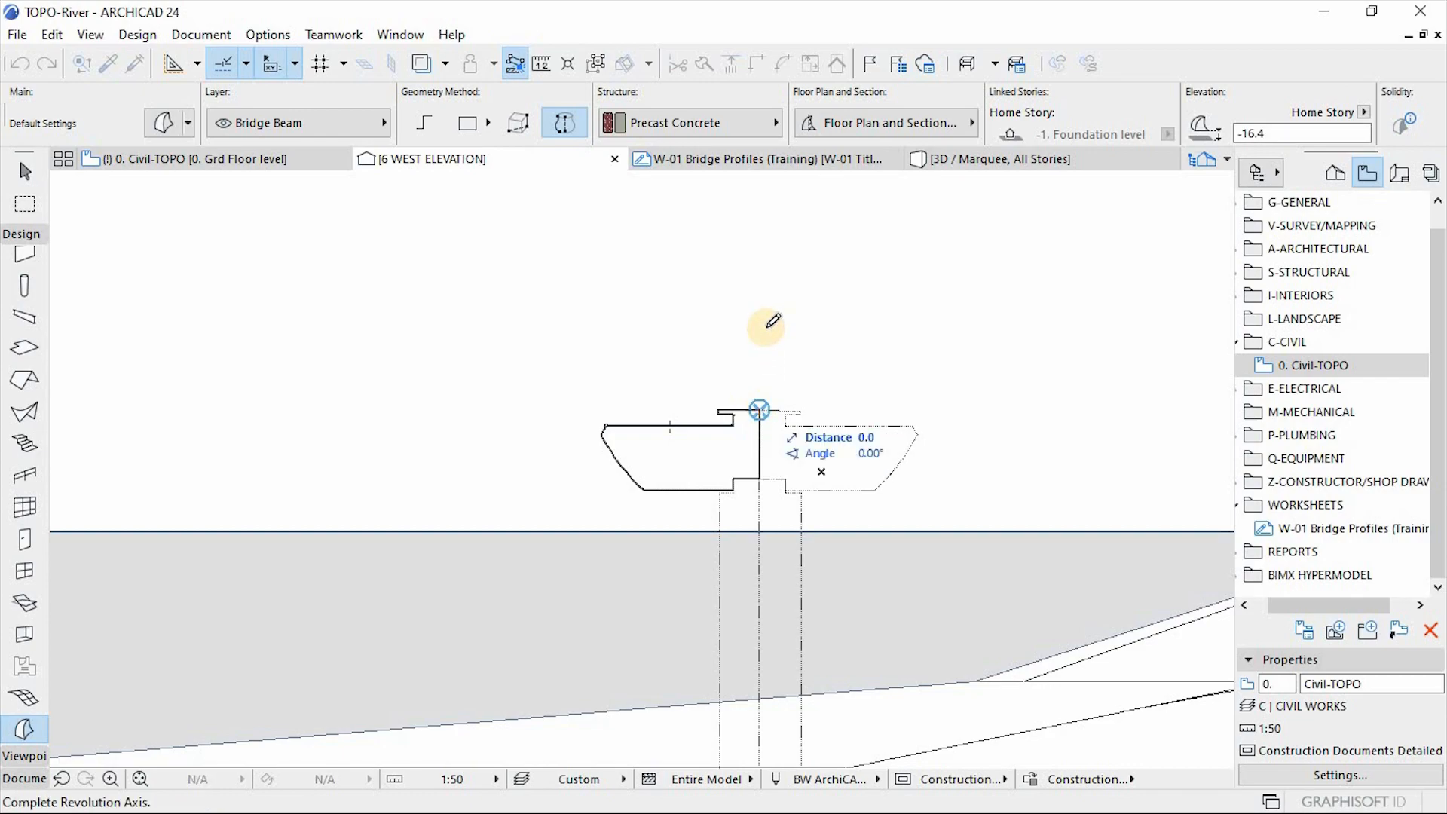
click(761, 606)
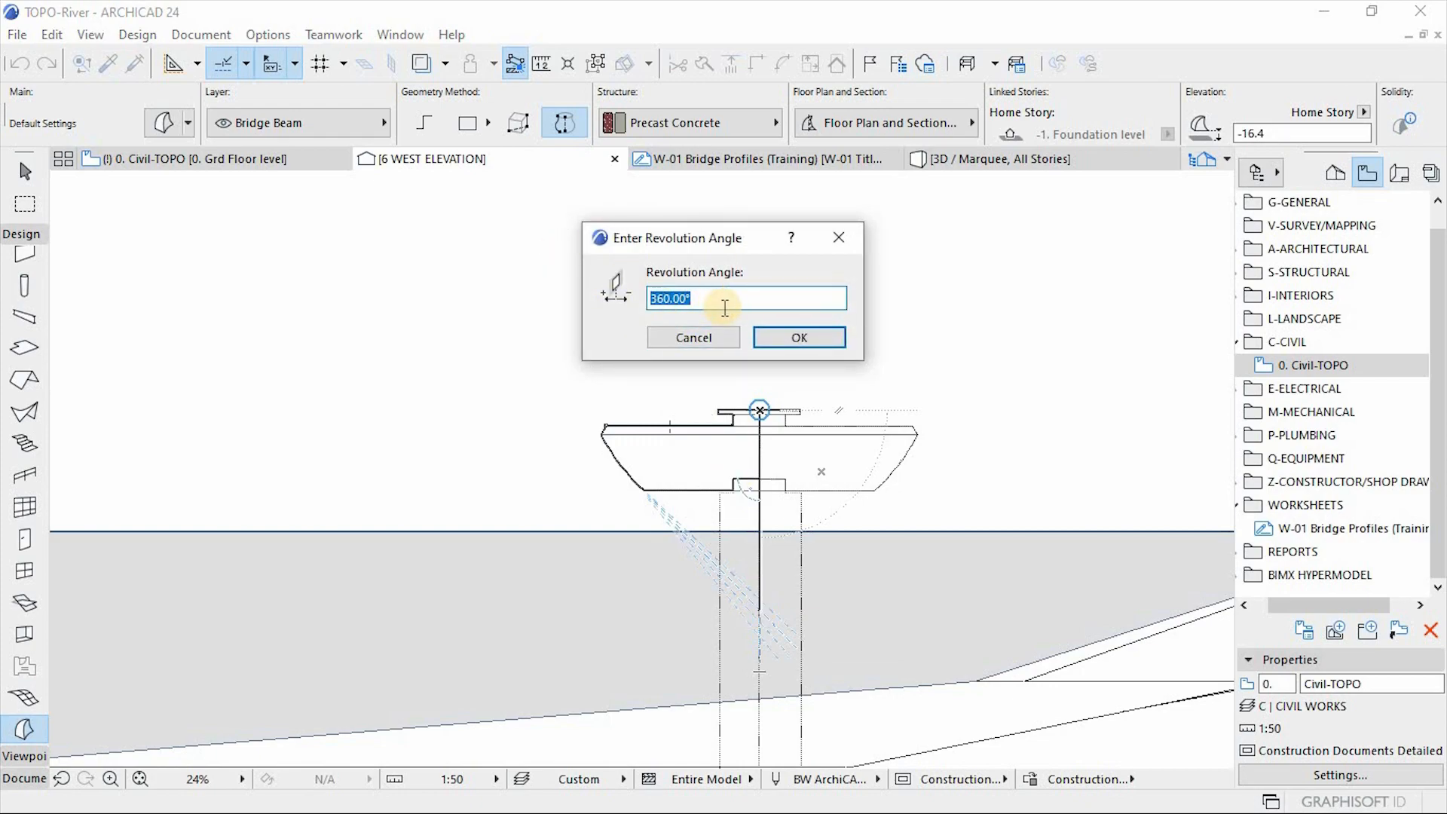
click(788, 340)
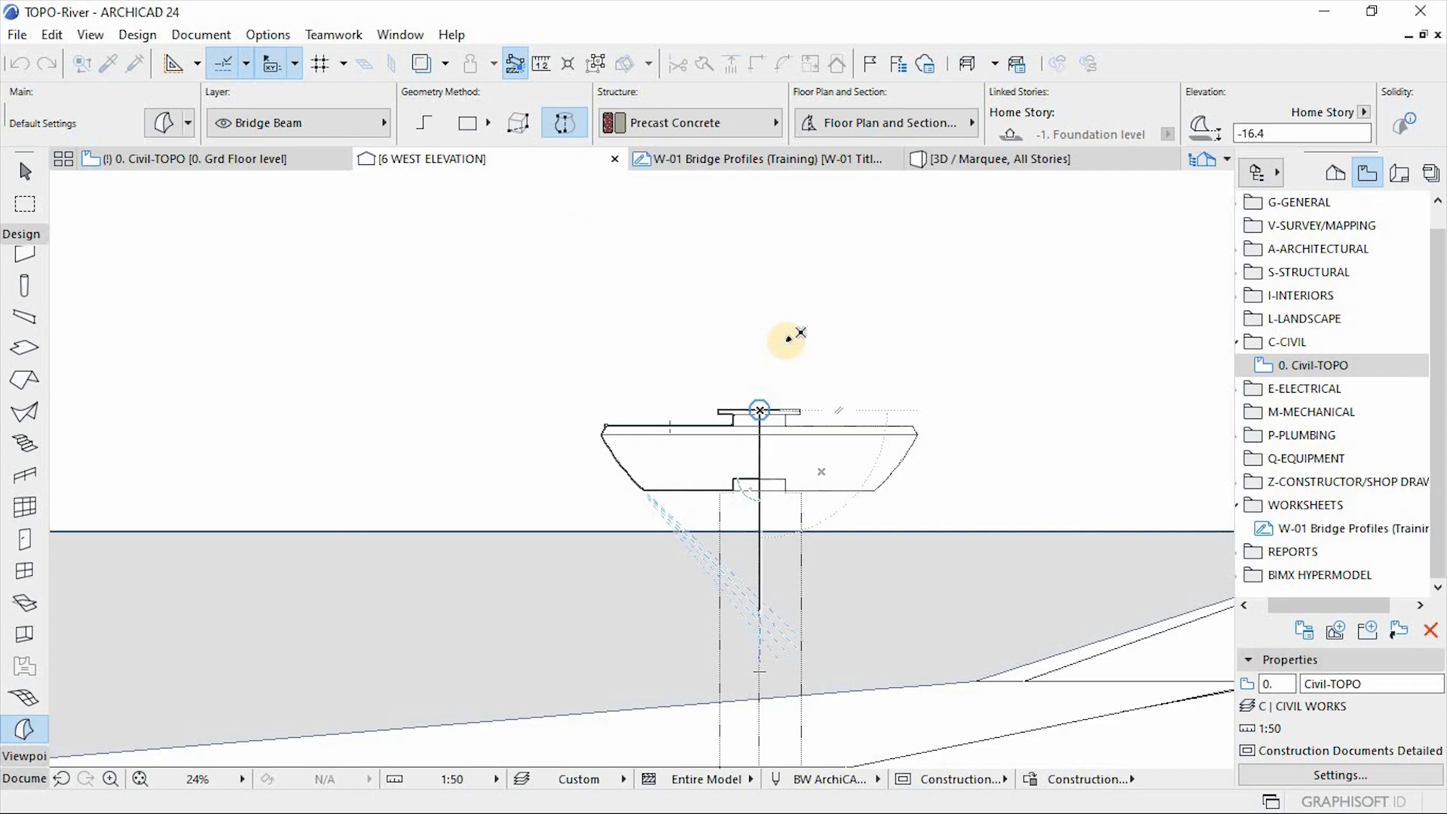
scroll(762, 290, down, 1)
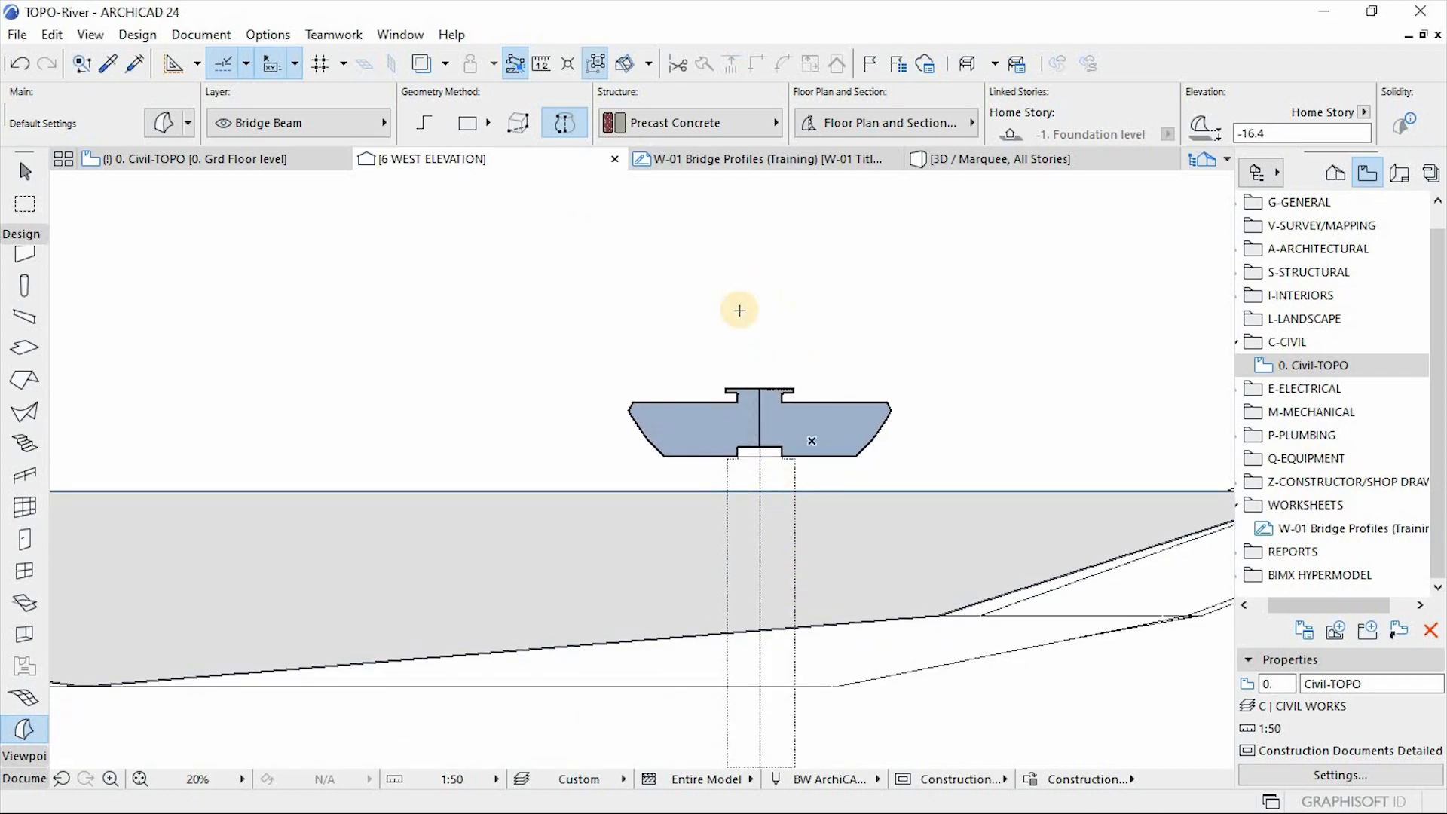
scroll(741, 468, down, 2)
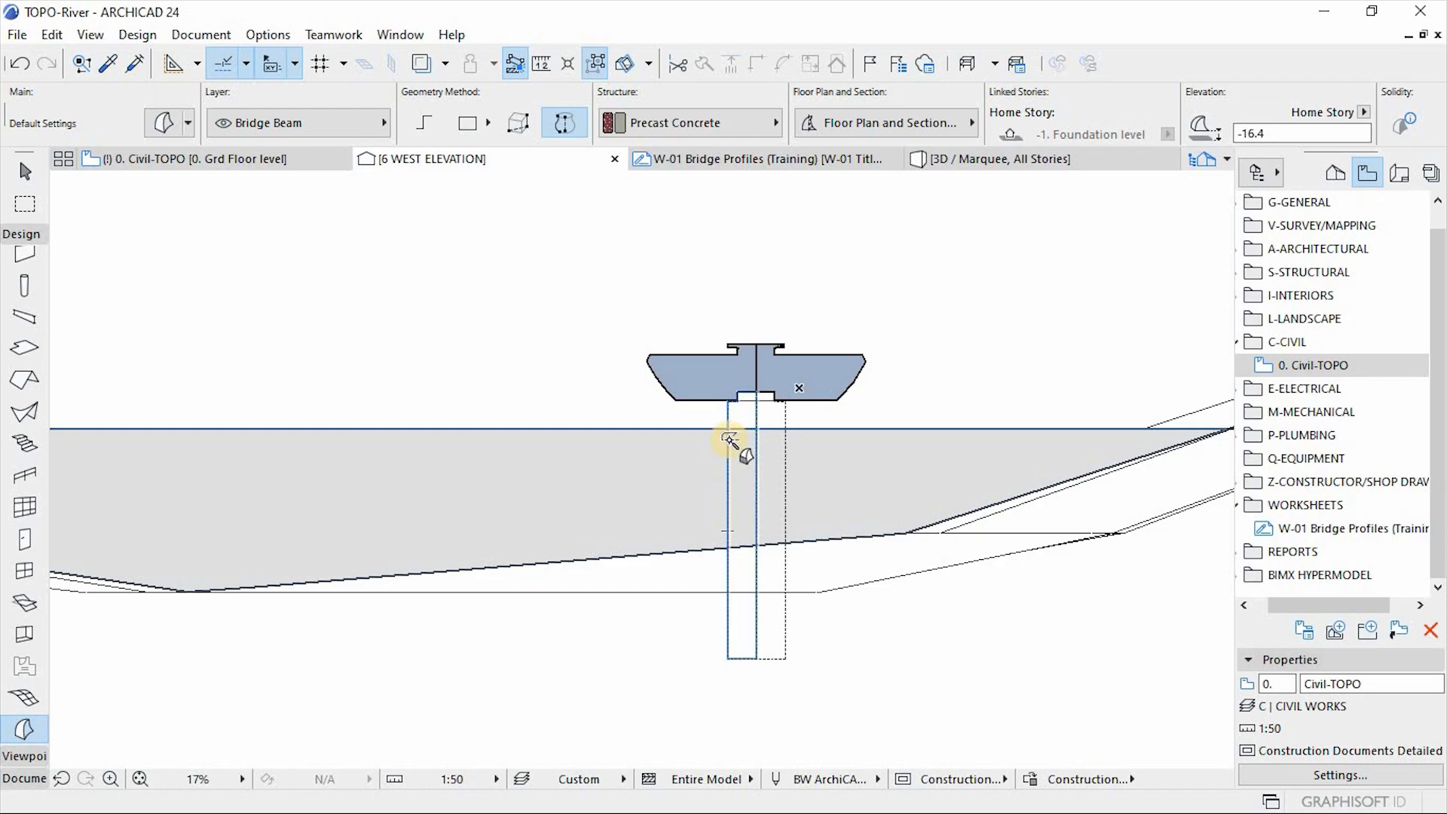
Create a revolved Morph from the left half of the pier shaft outline, turned 360° about its vertical centerline, and view the pier in 3D
click(728, 431)
click(756, 392)
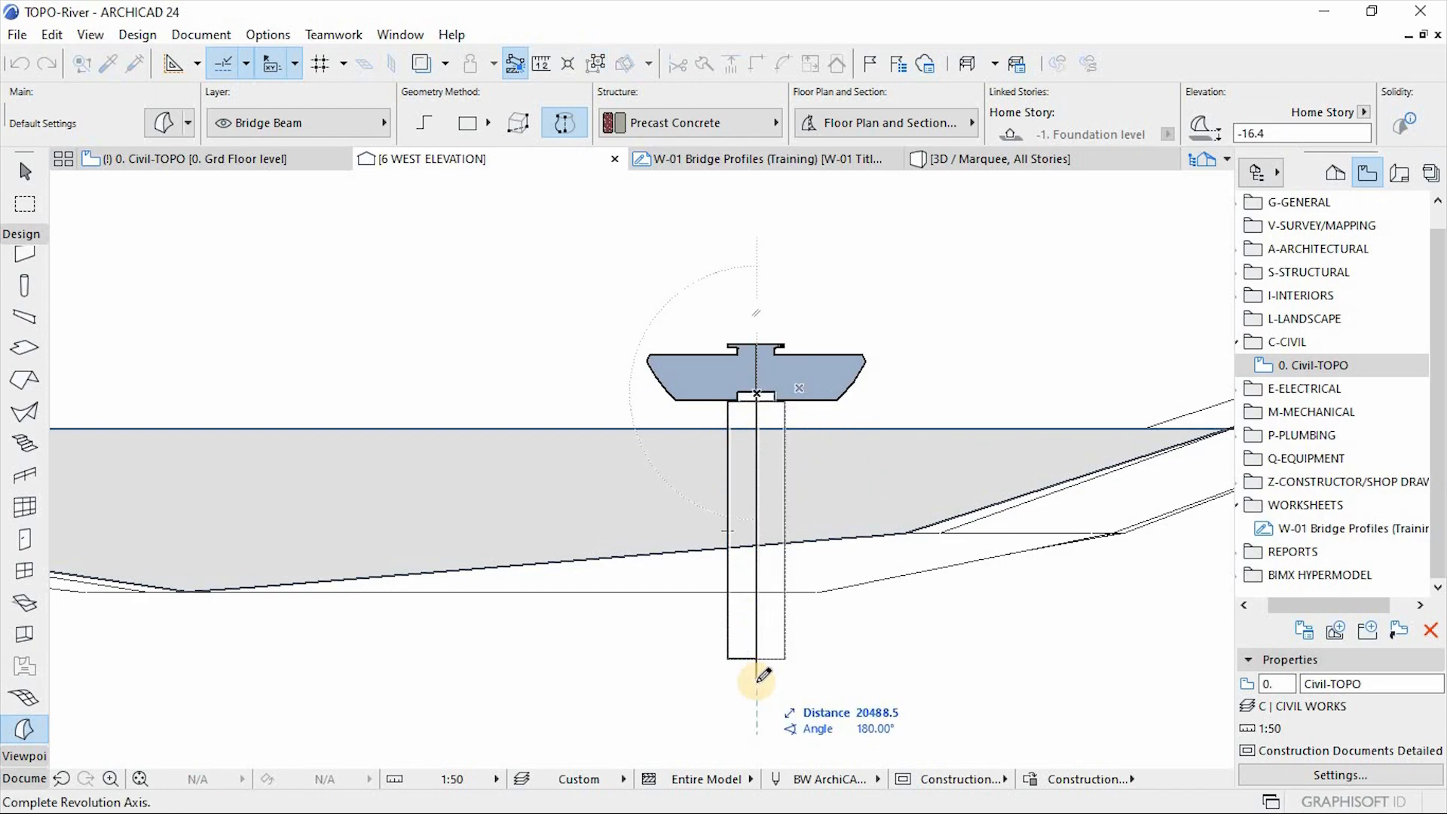
click(757, 681)
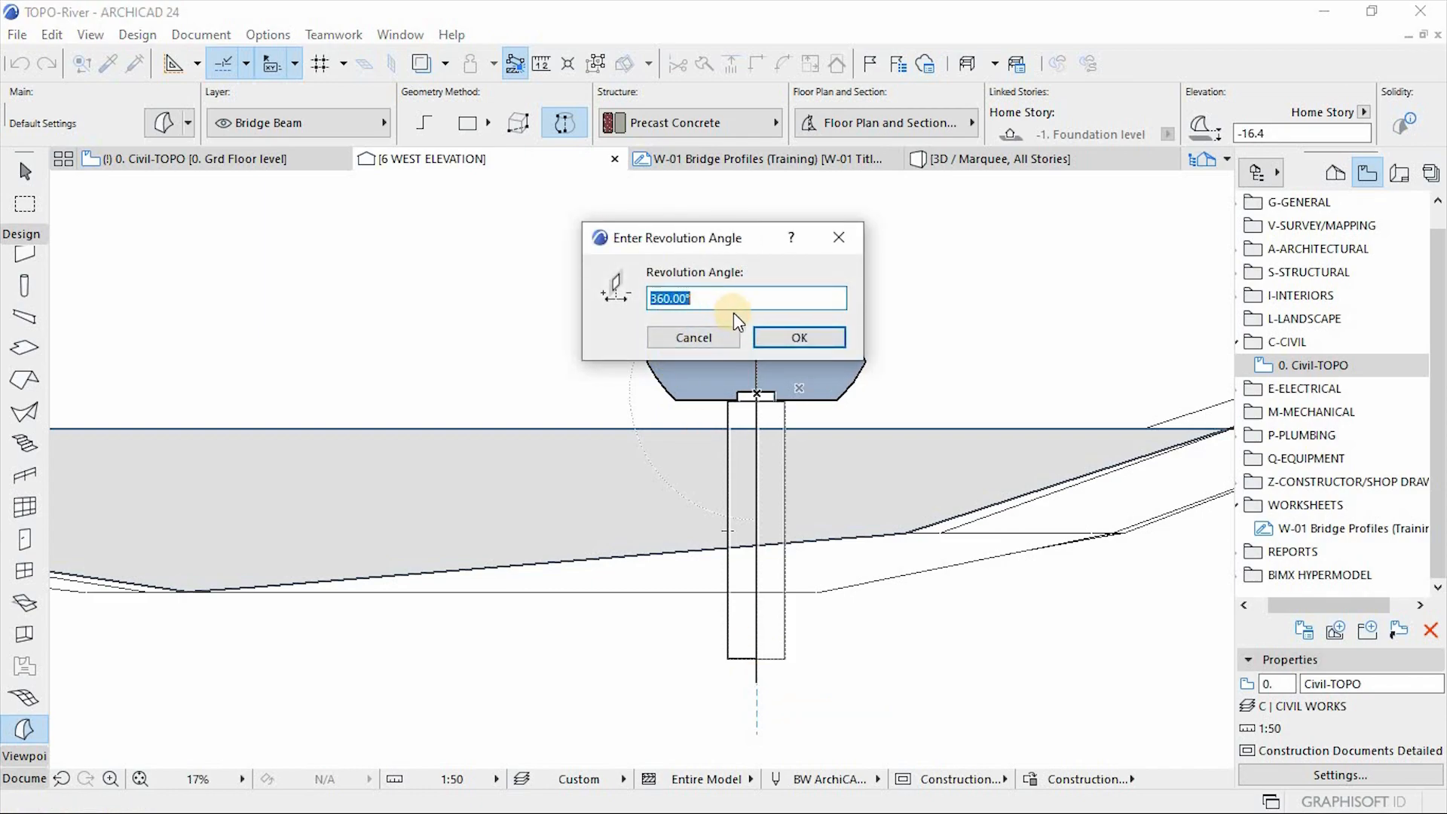
click(813, 346)
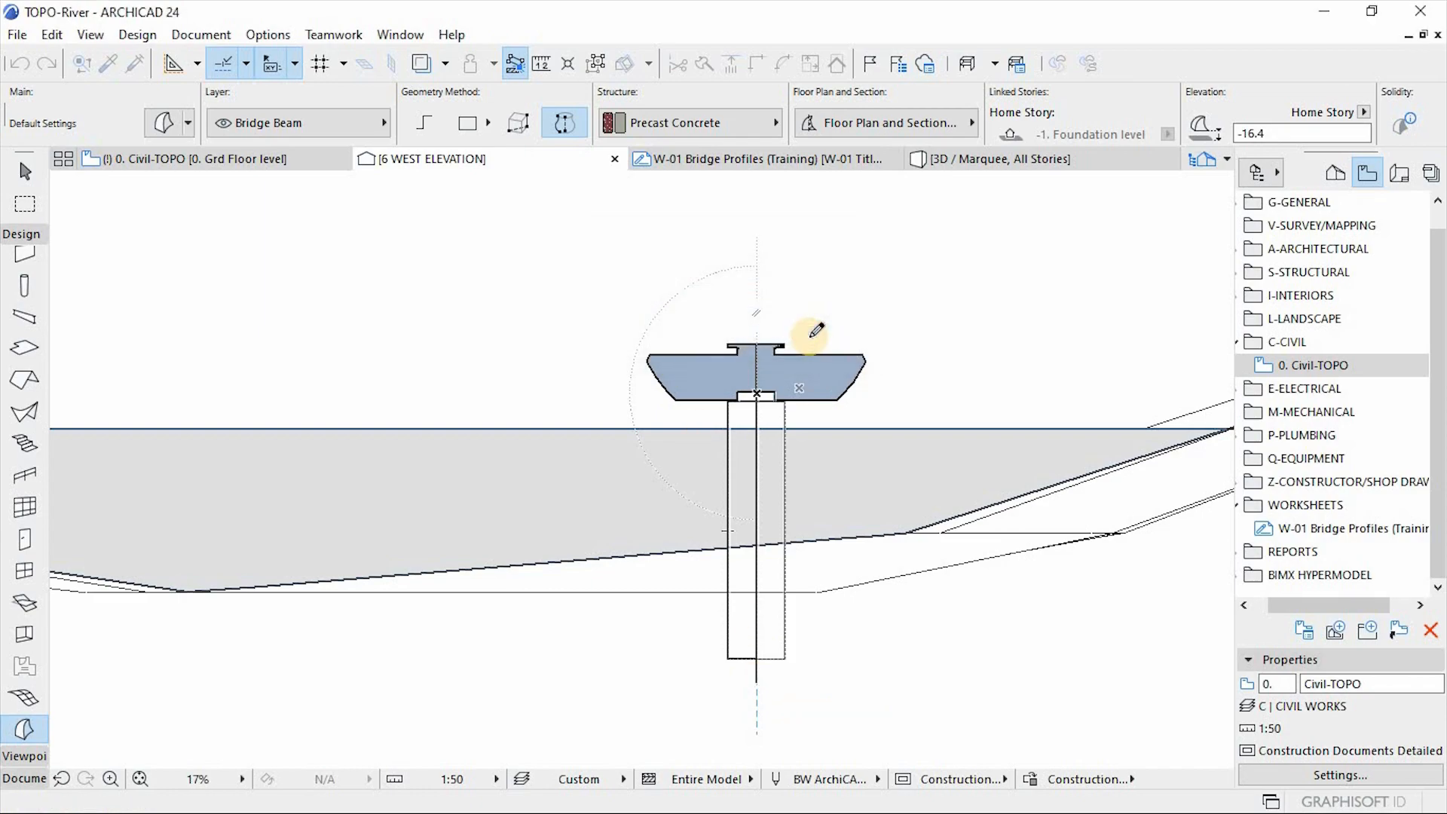
click(25, 172)
click(974, 169)
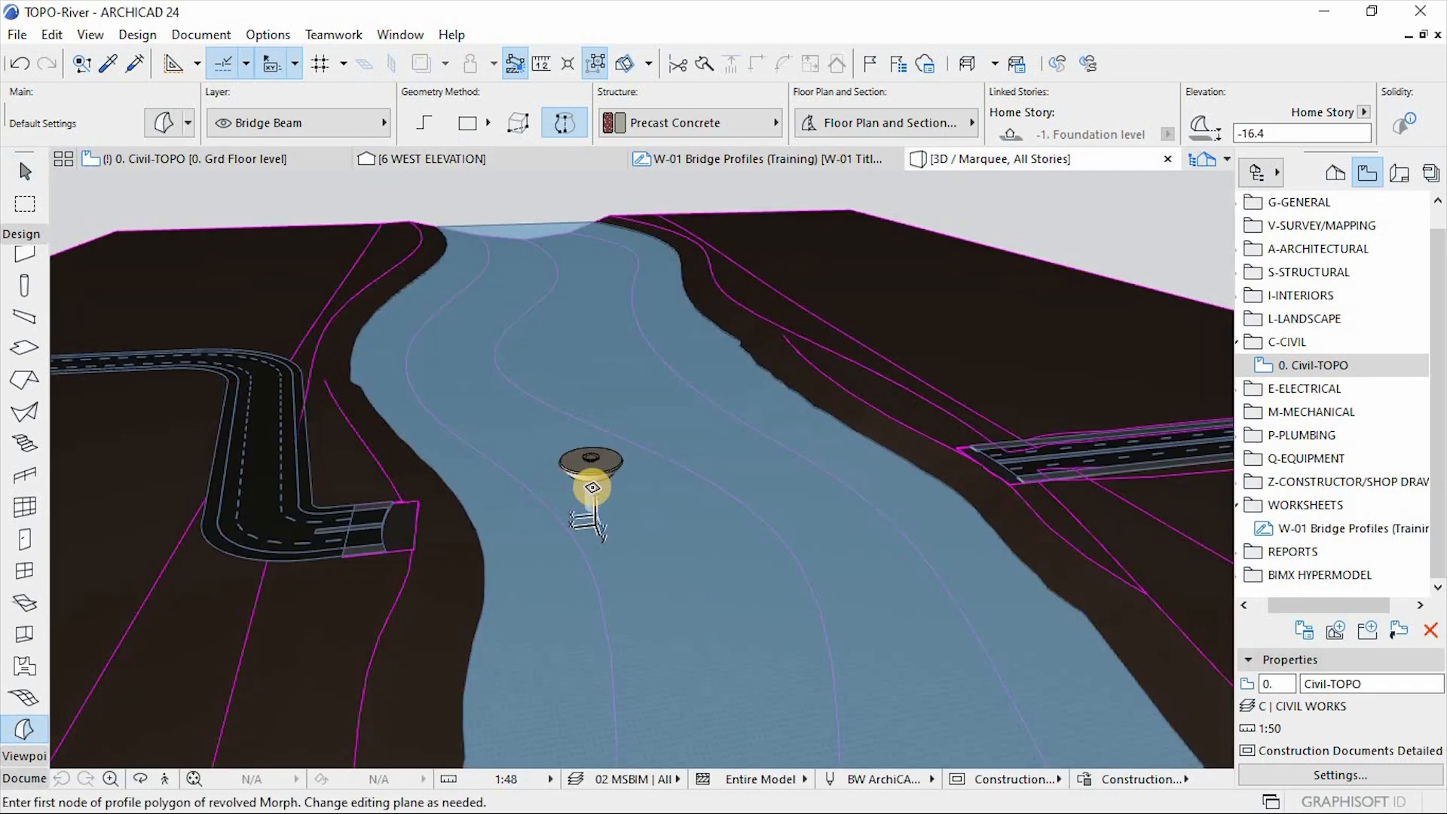
scroll(592, 488, up, 1)
scroll(593, 487, up, 5)
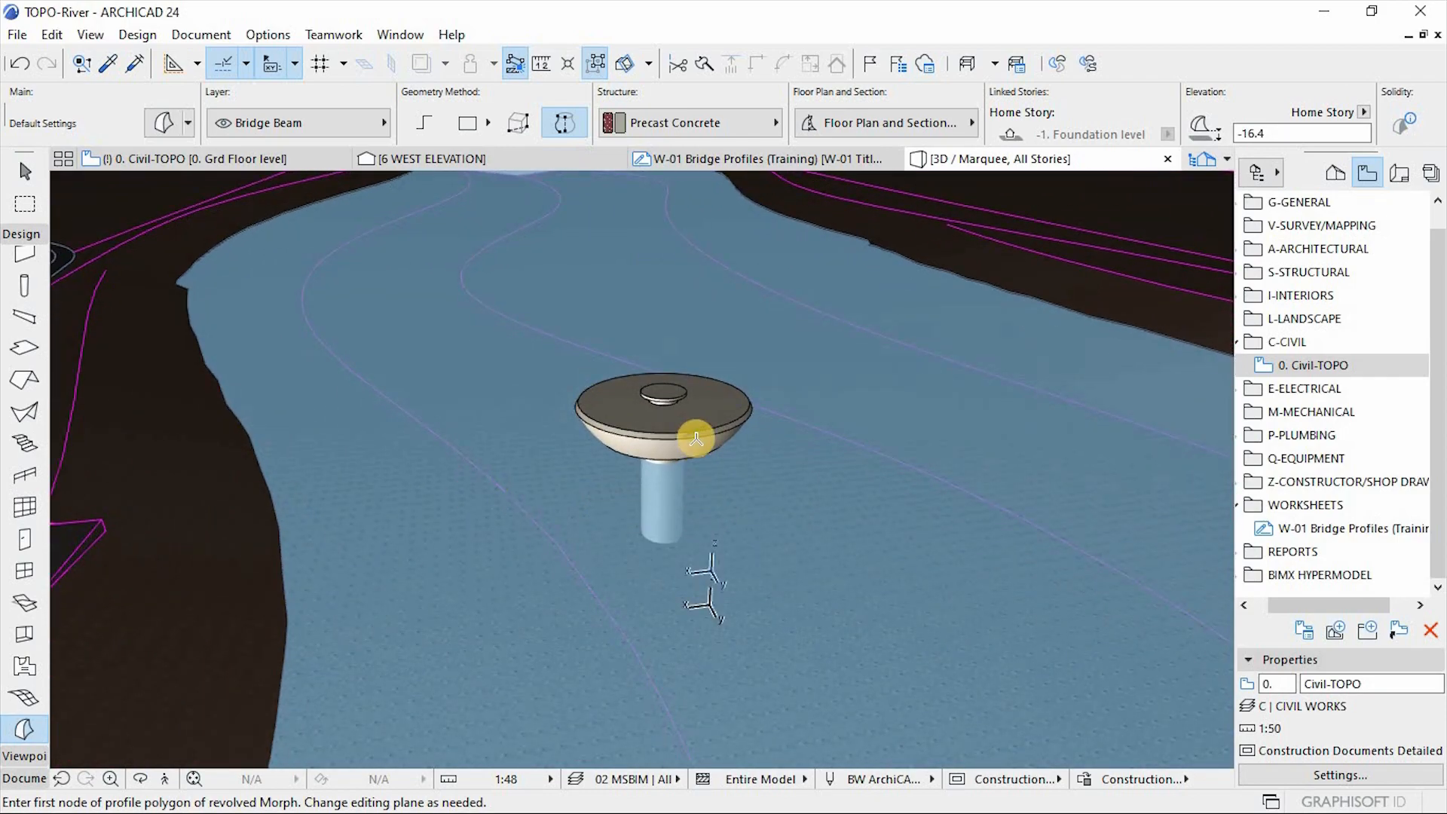
shift+middle_drag(701, 471, 649, 379)
Select the pier cap and shaft Morphs in 3D and set their floor plan display to show on All Stories
click(29, 174)
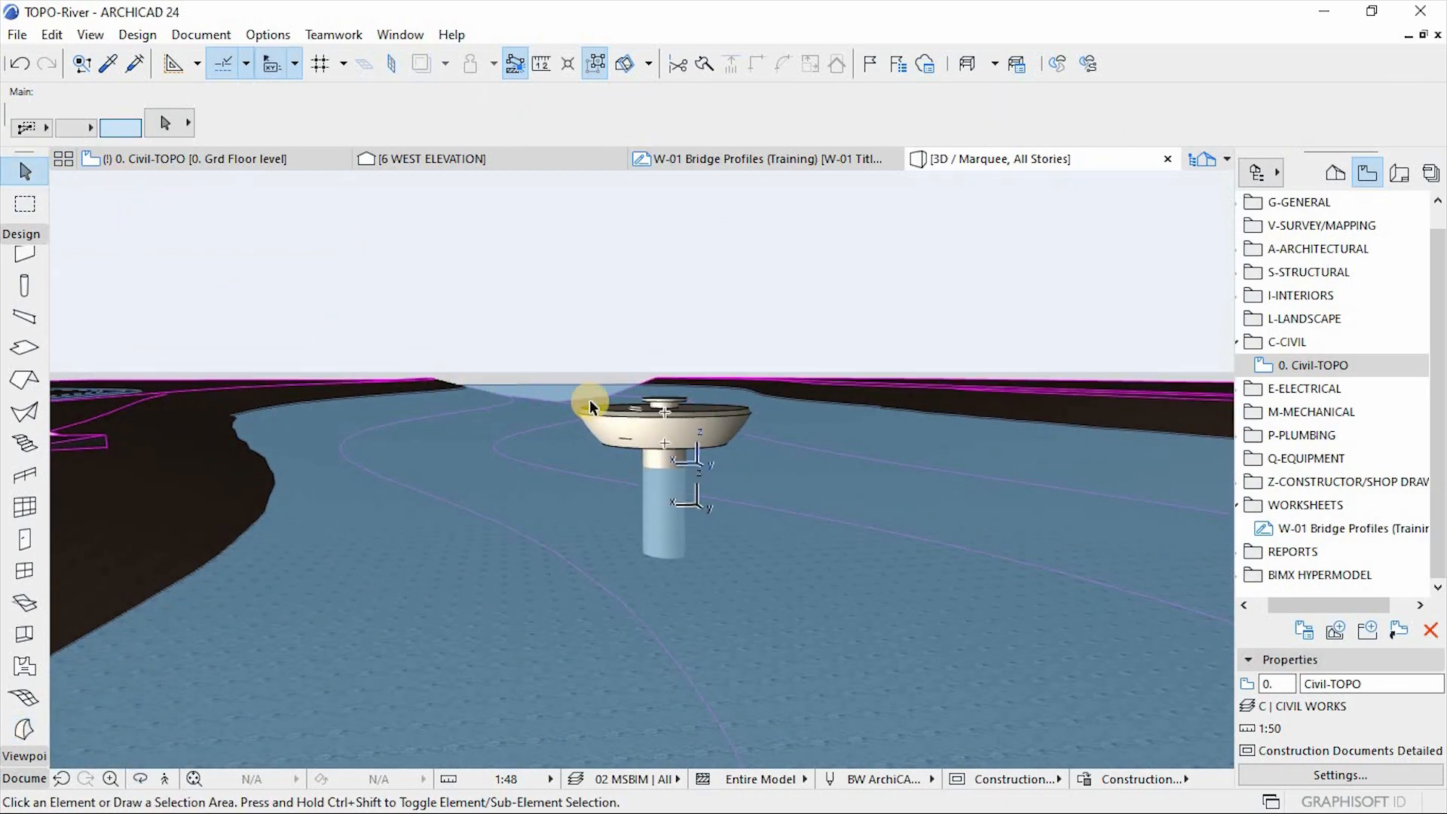
click(695, 427)
shift+click(645, 456)
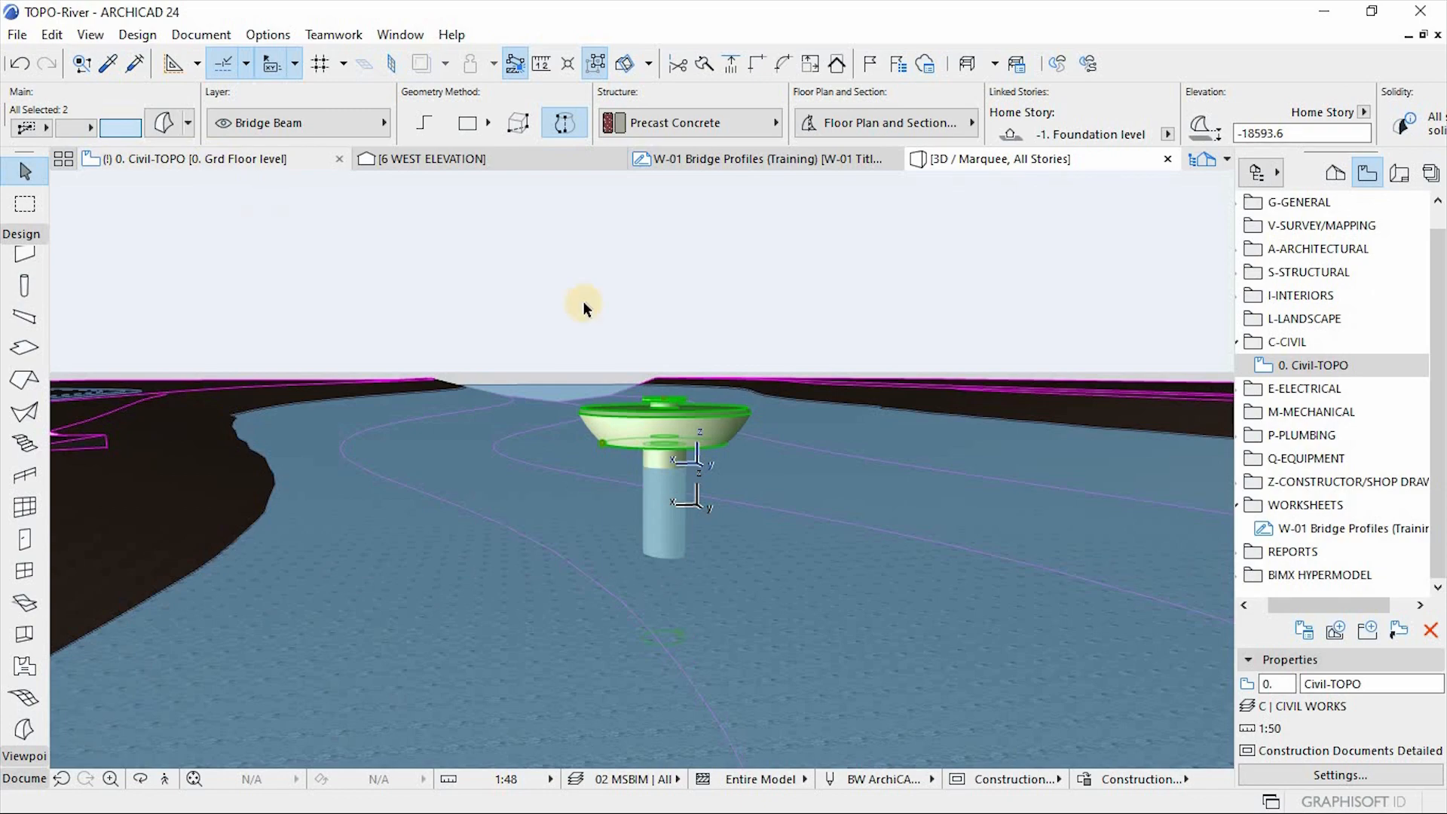
click(216, 157)
scroll(585, 376, up, 5)
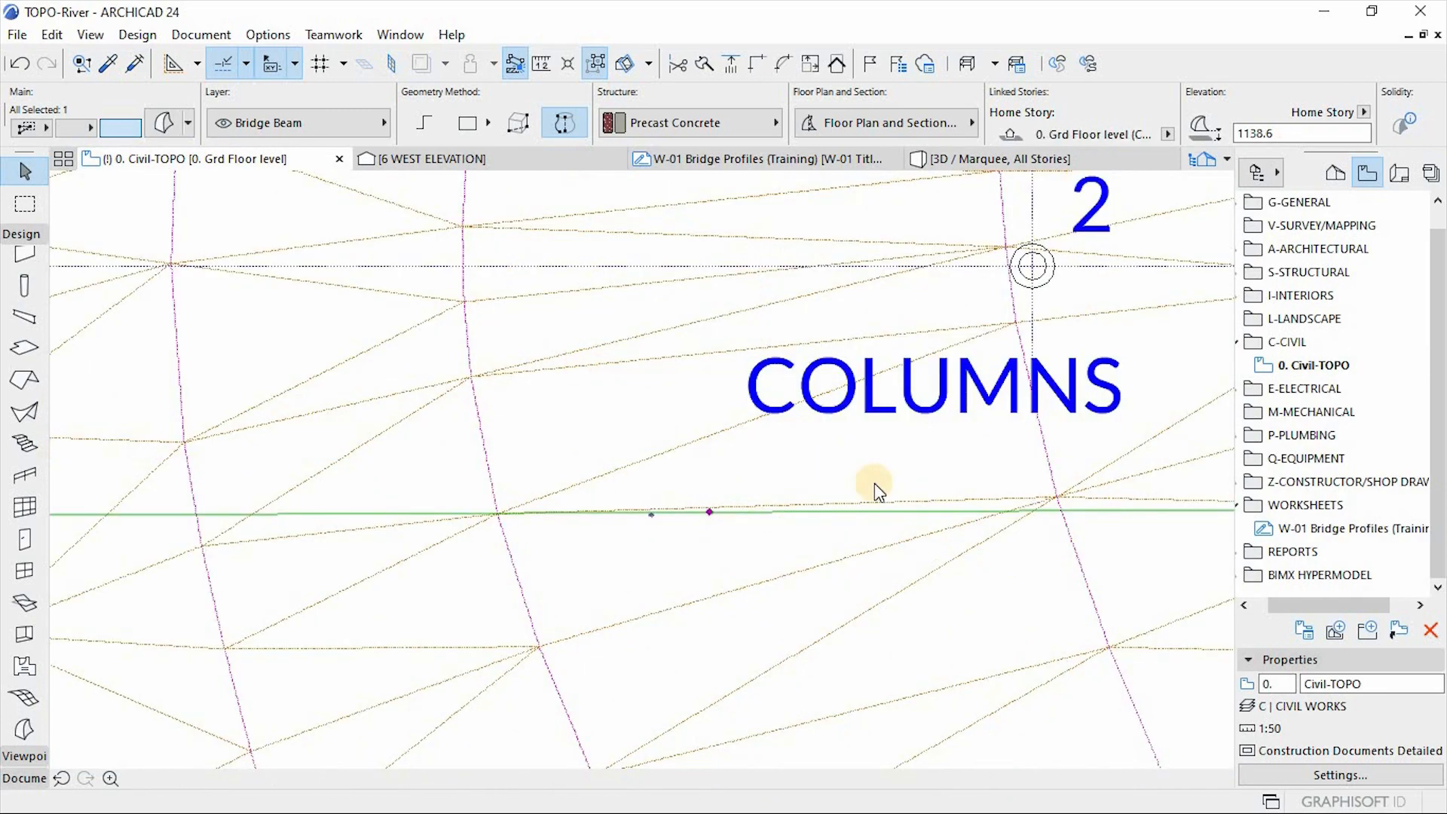
scroll(580, 355, down, 3)
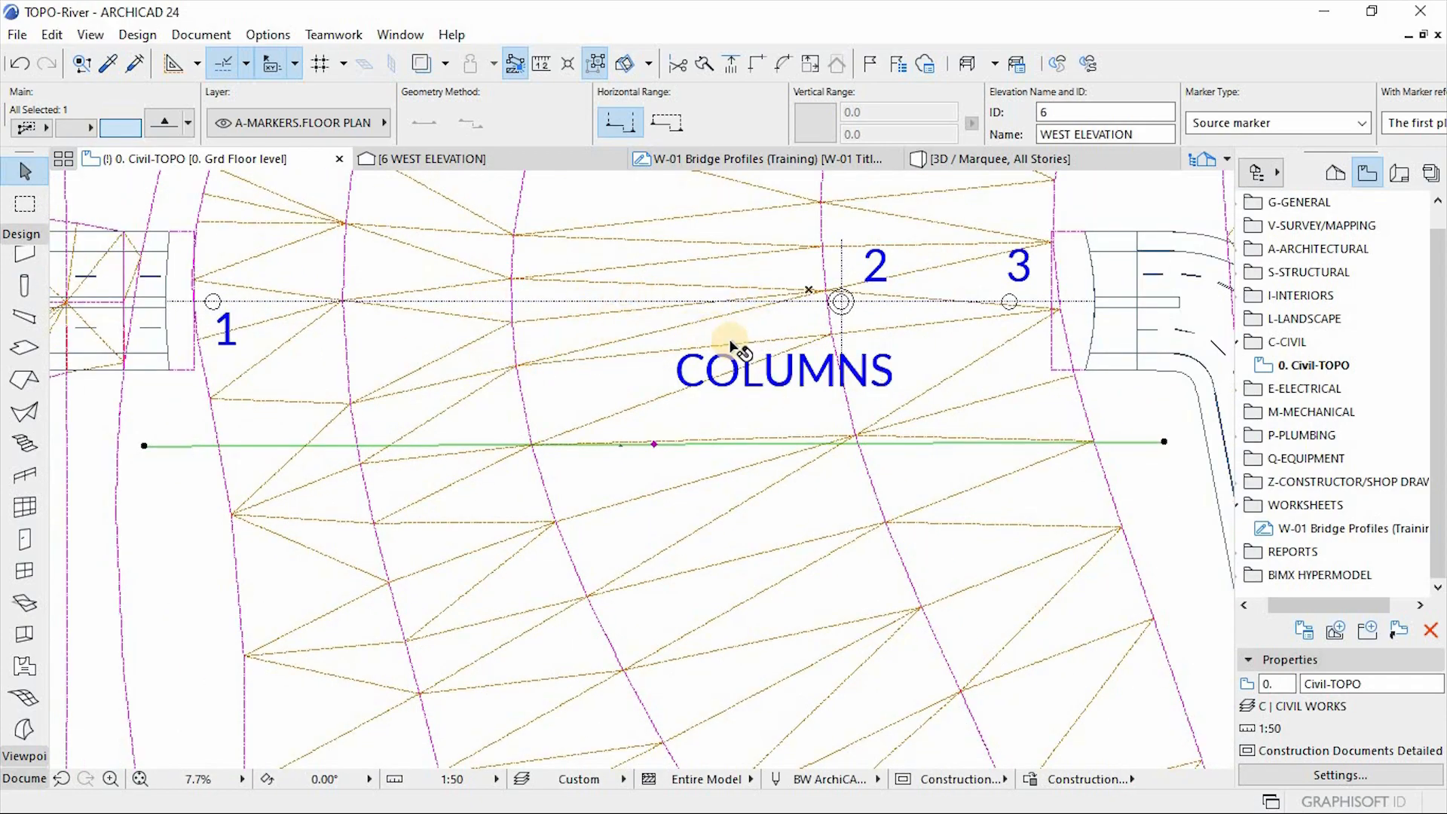
mouse_move(994, 159)
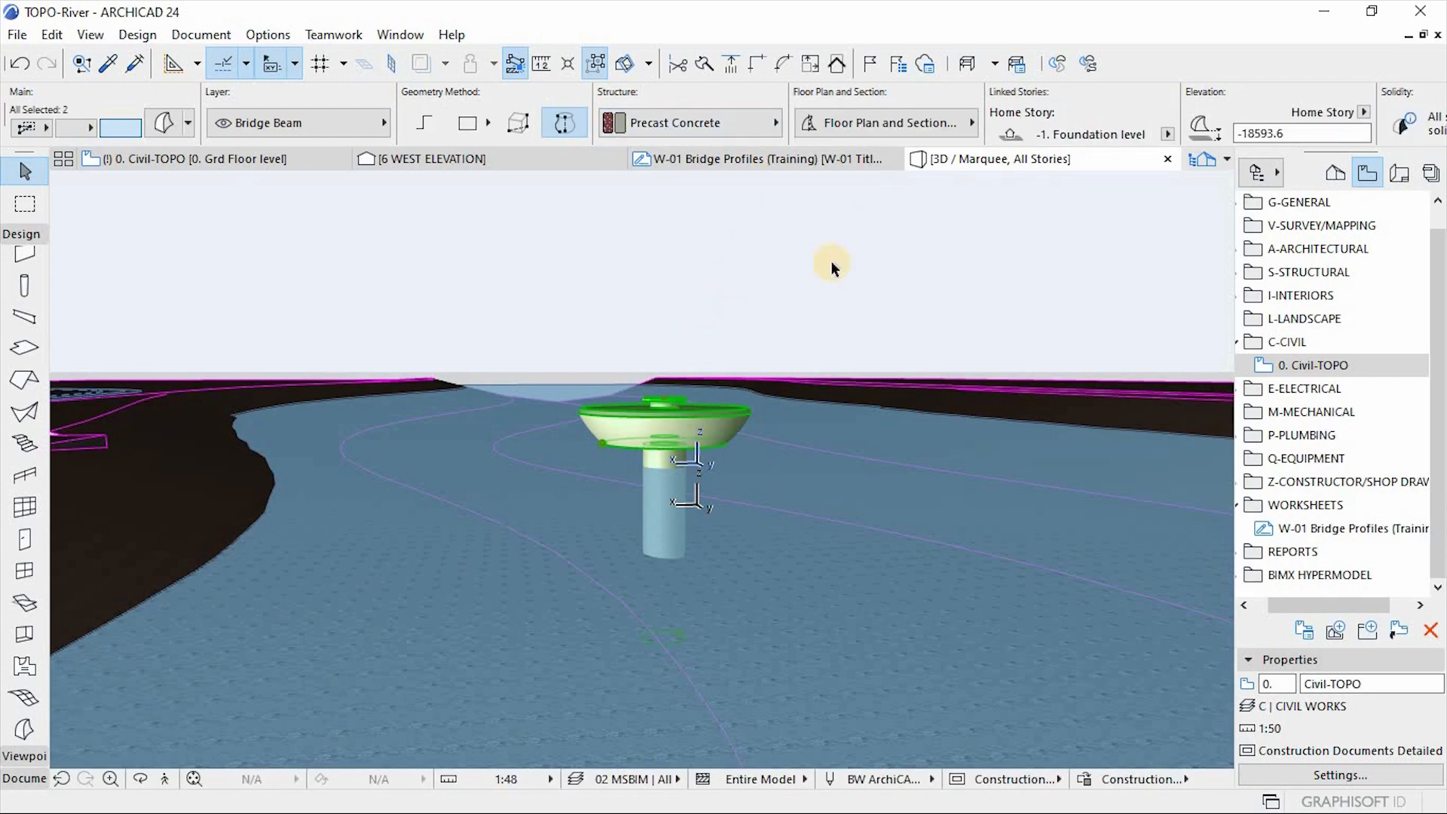
click(894, 143)
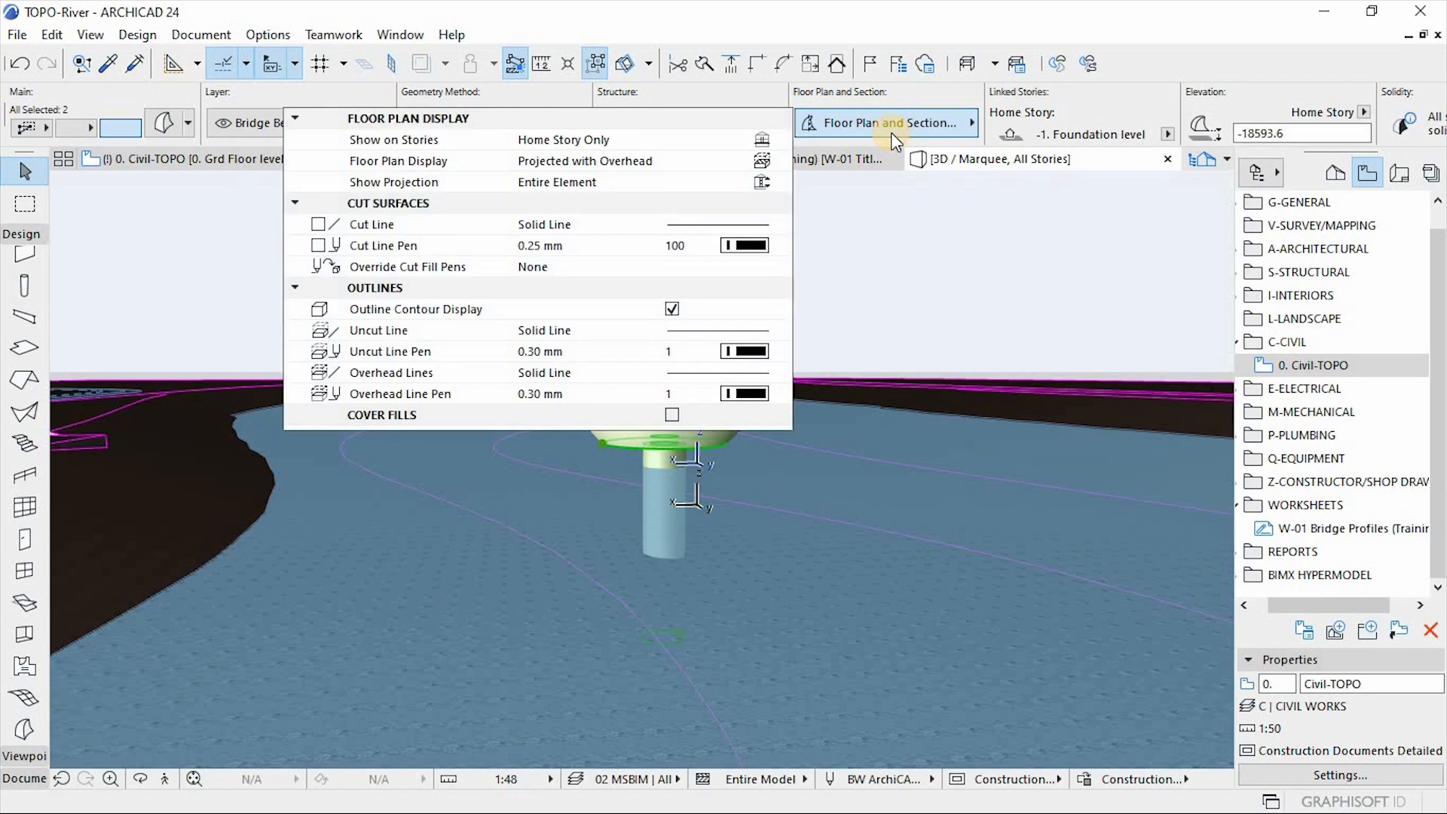
click(761, 140)
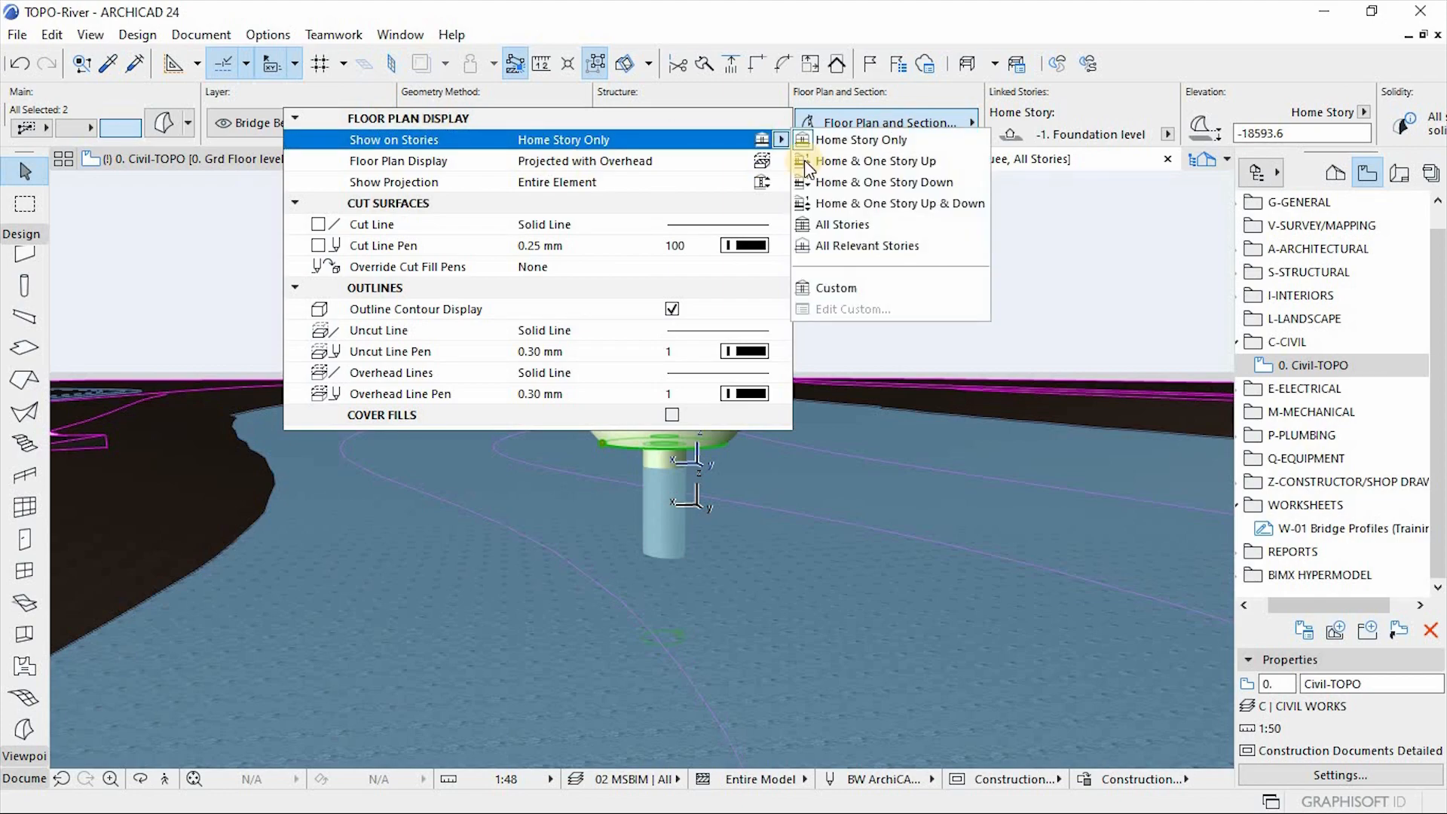
click(847, 223)
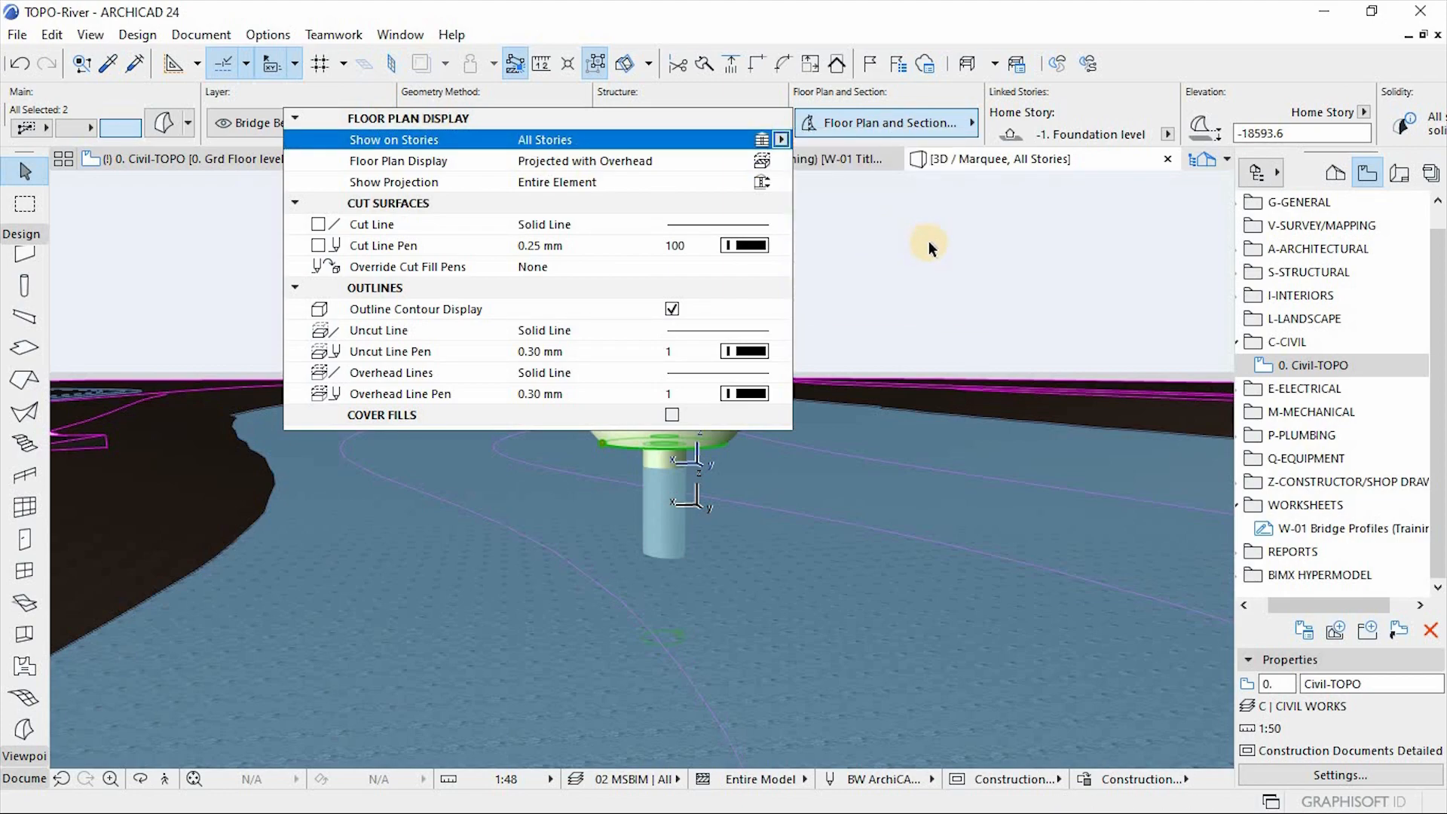
On the Grd Floor plan, move both pier Morphs from their common center to the center of column position 2 on the bridge axis
click(243, 163)
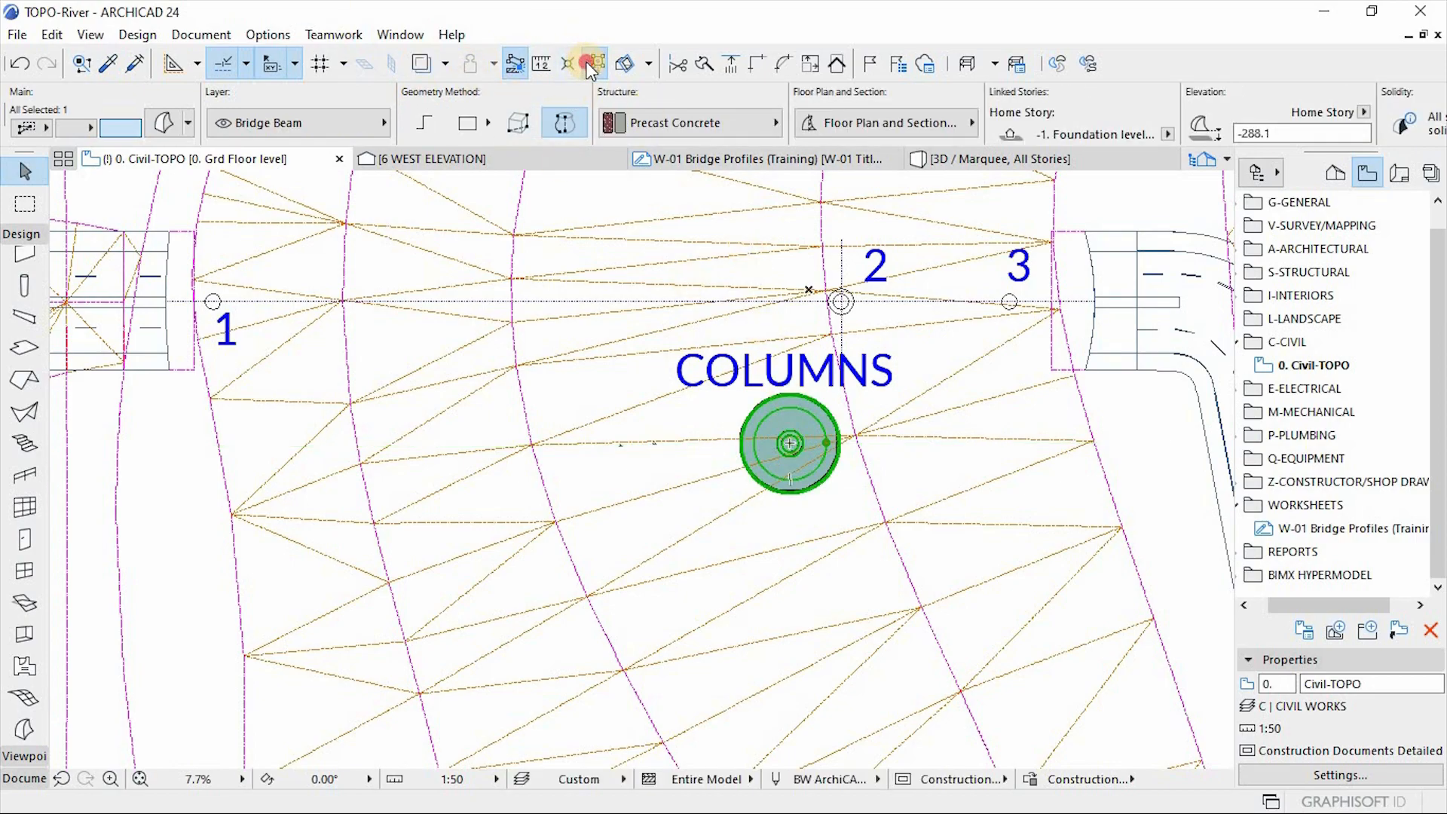
scroll(856, 422, up, 2)
click(781, 455)
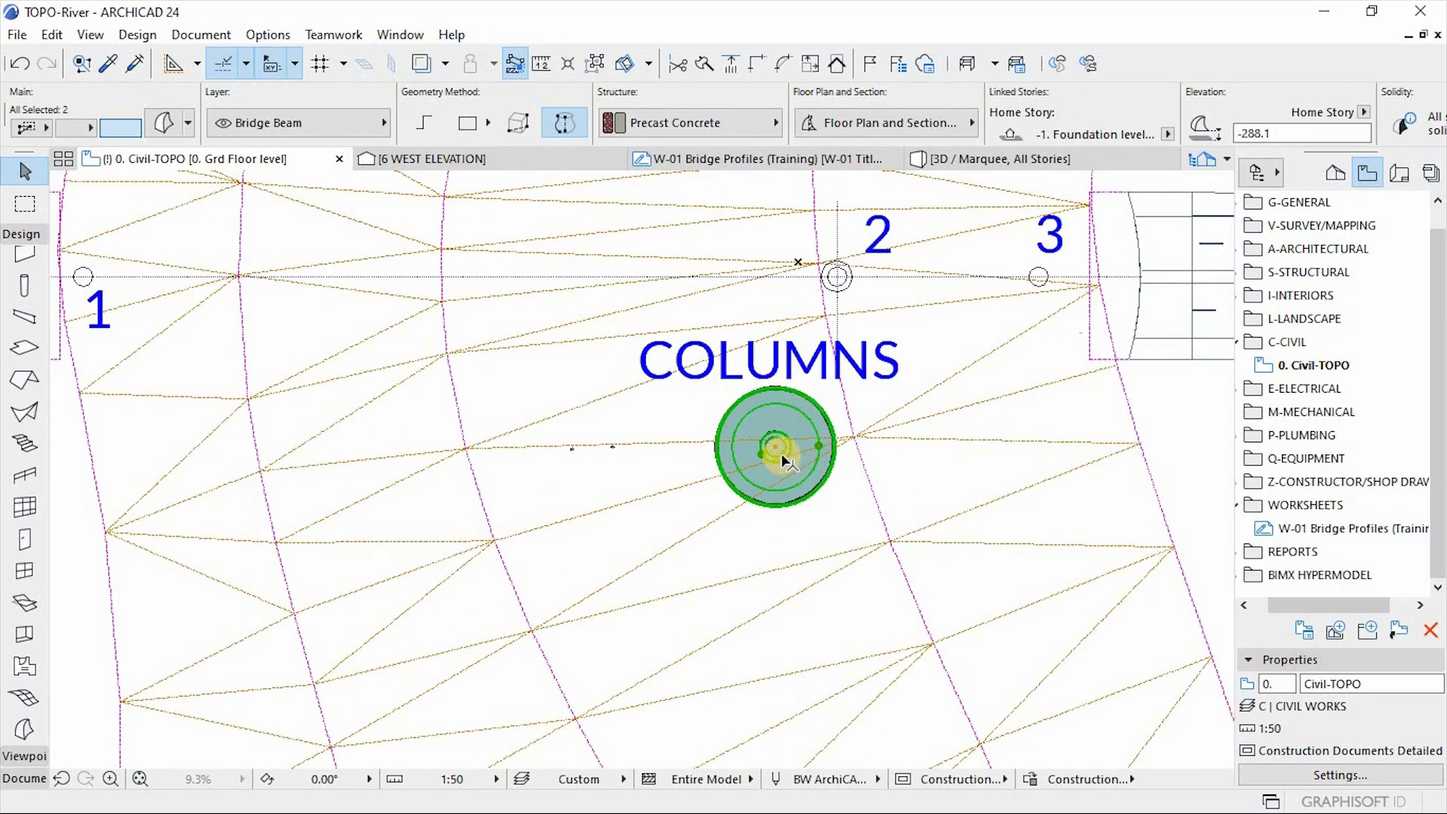
key(ctrl+d)
click(776, 447)
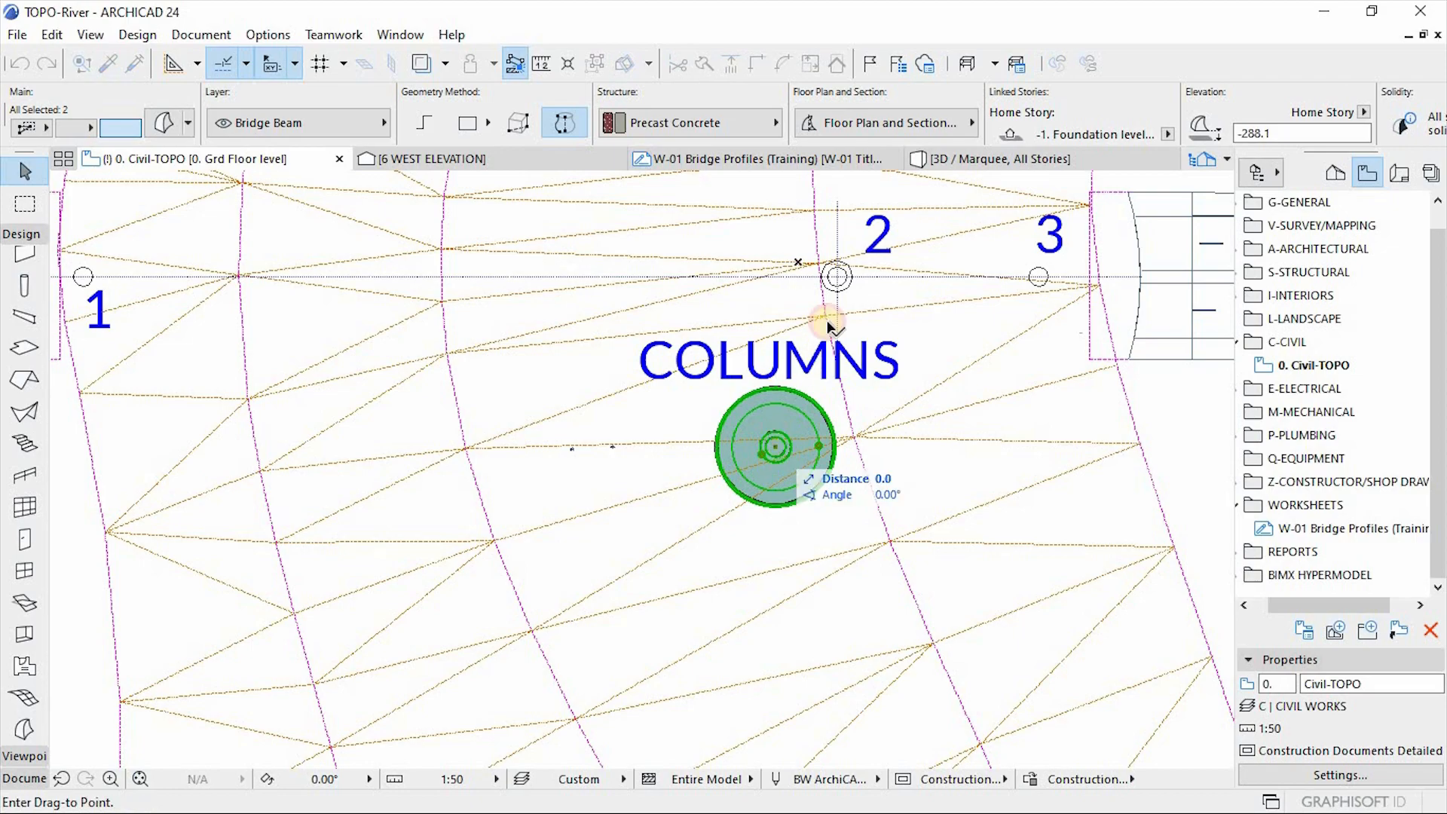
click(837, 280)
scroll(919, 566, down, 2)
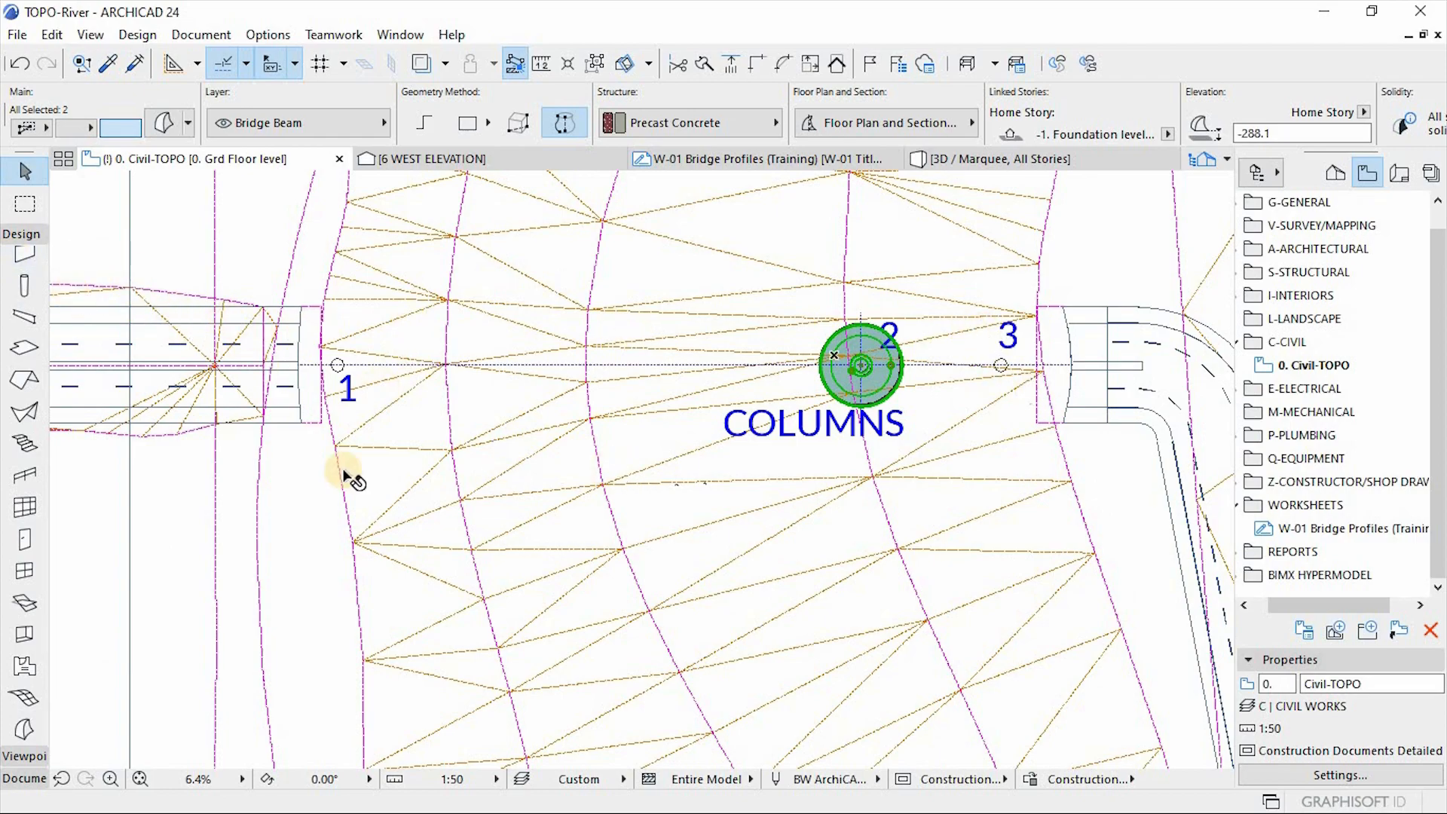
Set the Column defaults to a circular concrete segment 2500.0 in diameter on the Bridge Beam layer
click(22, 287)
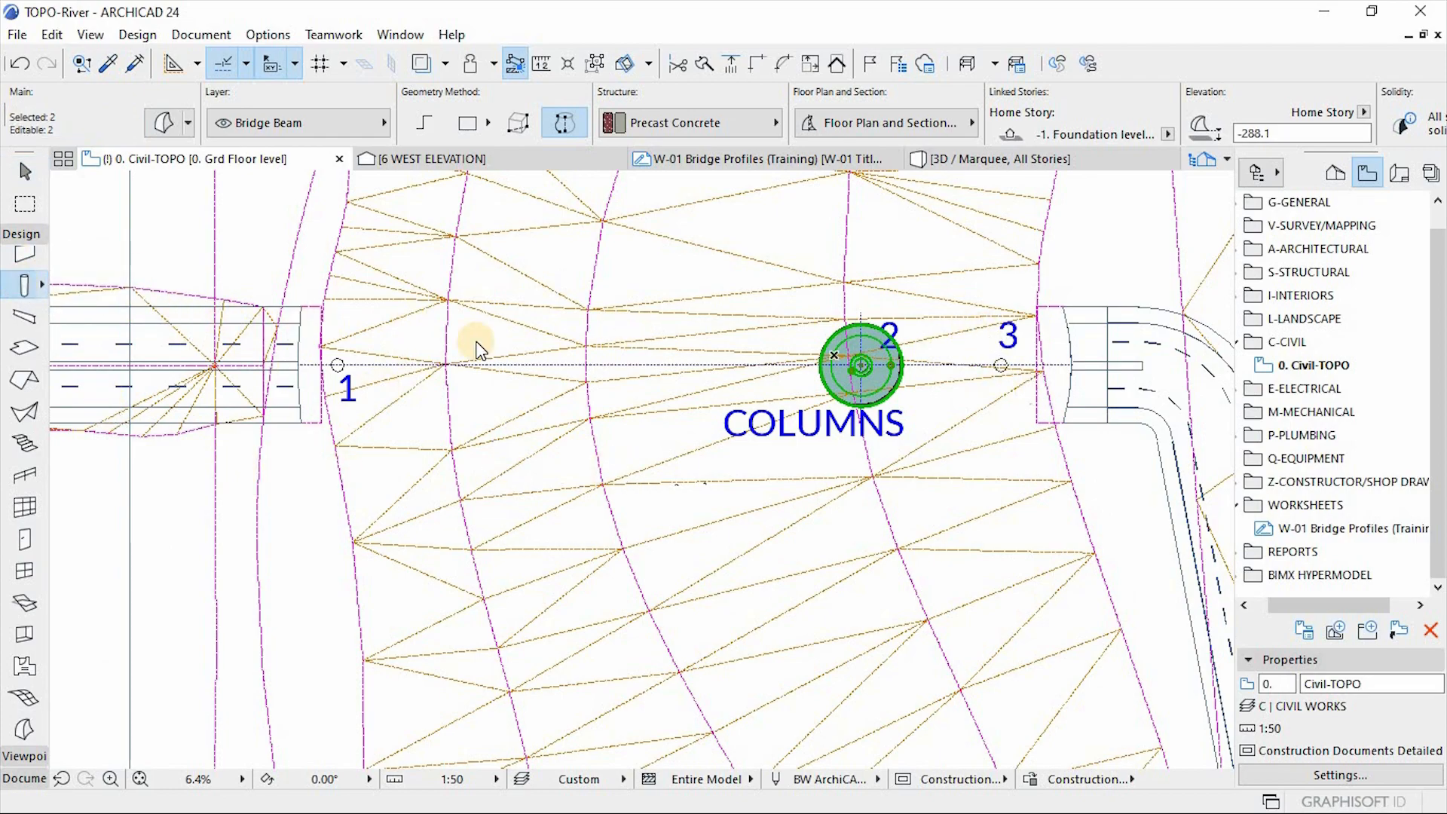
key(ctrl+t)
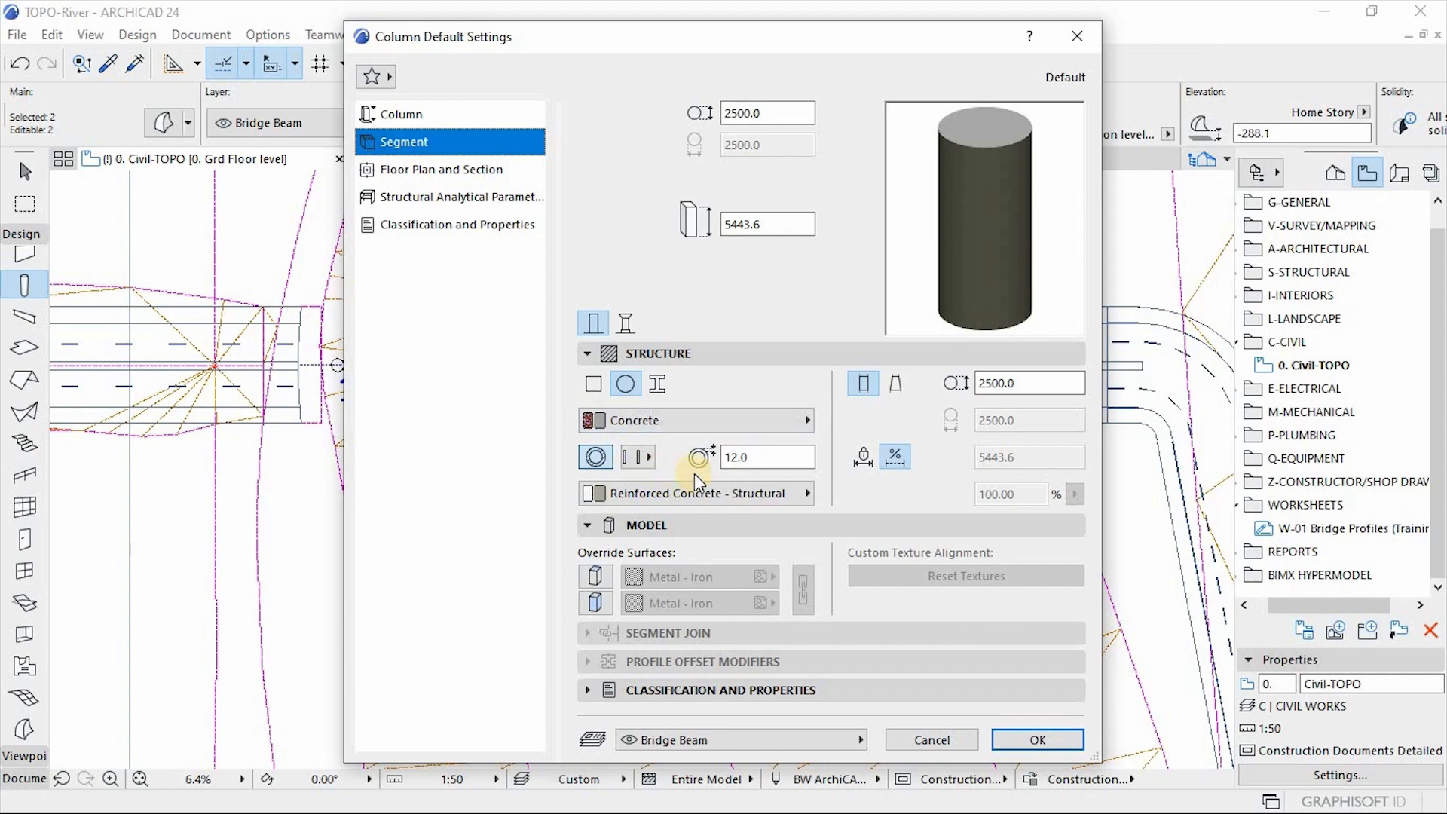
click(793, 114)
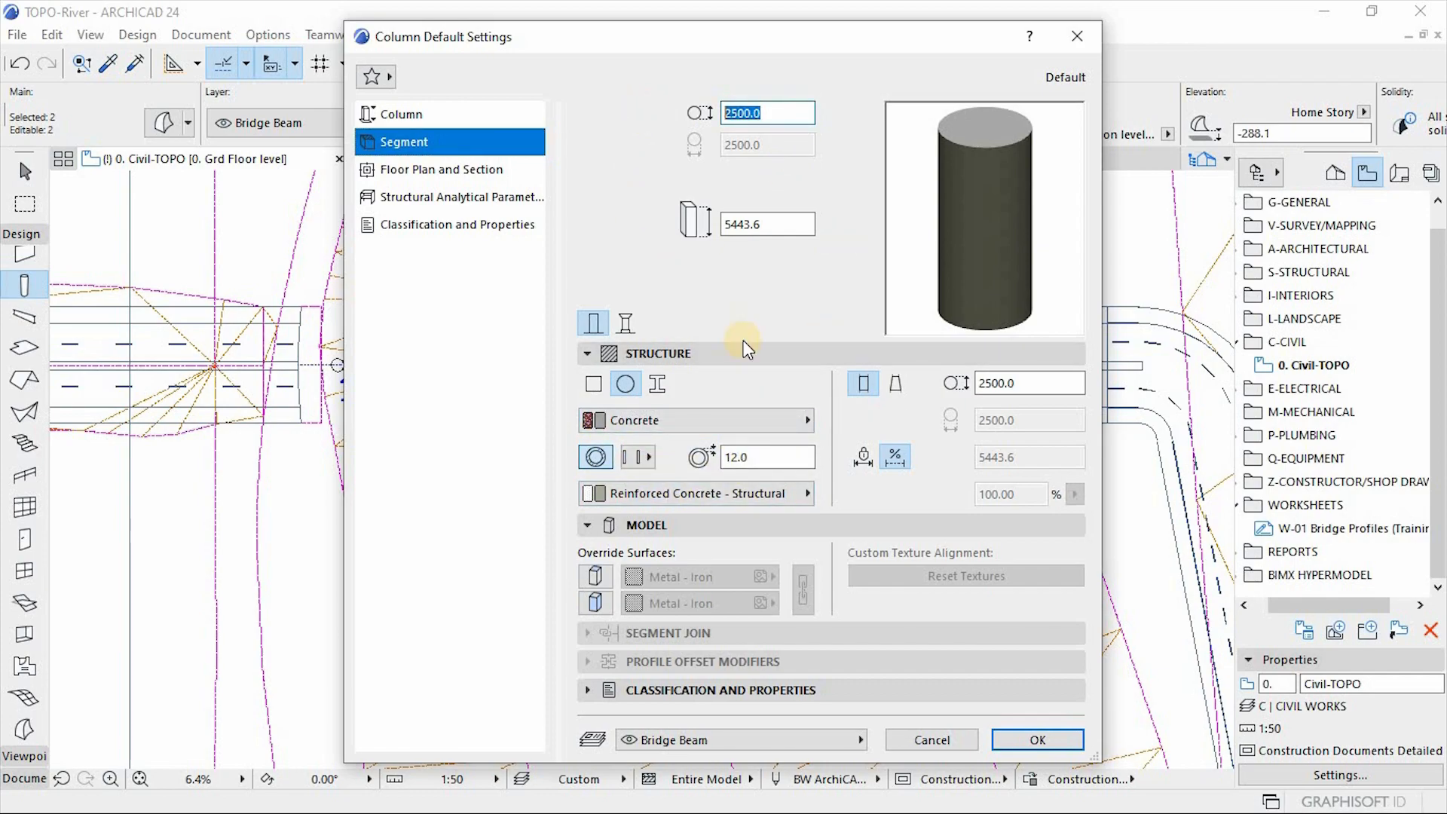
click(1058, 743)
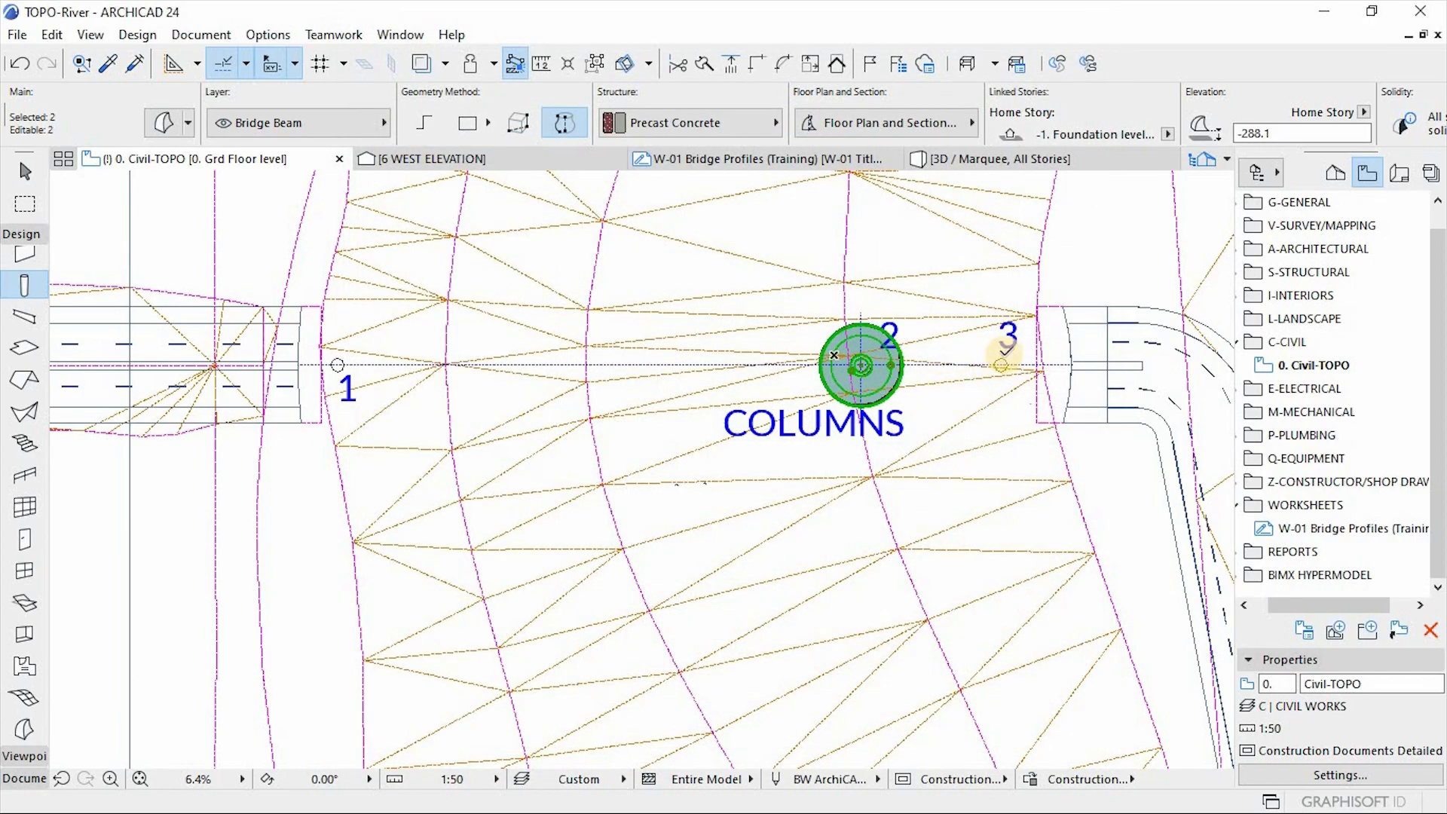
Place a column at the center of the circles marked 3 and 1 on the bridge axis
scroll(1002, 364, up, 5)
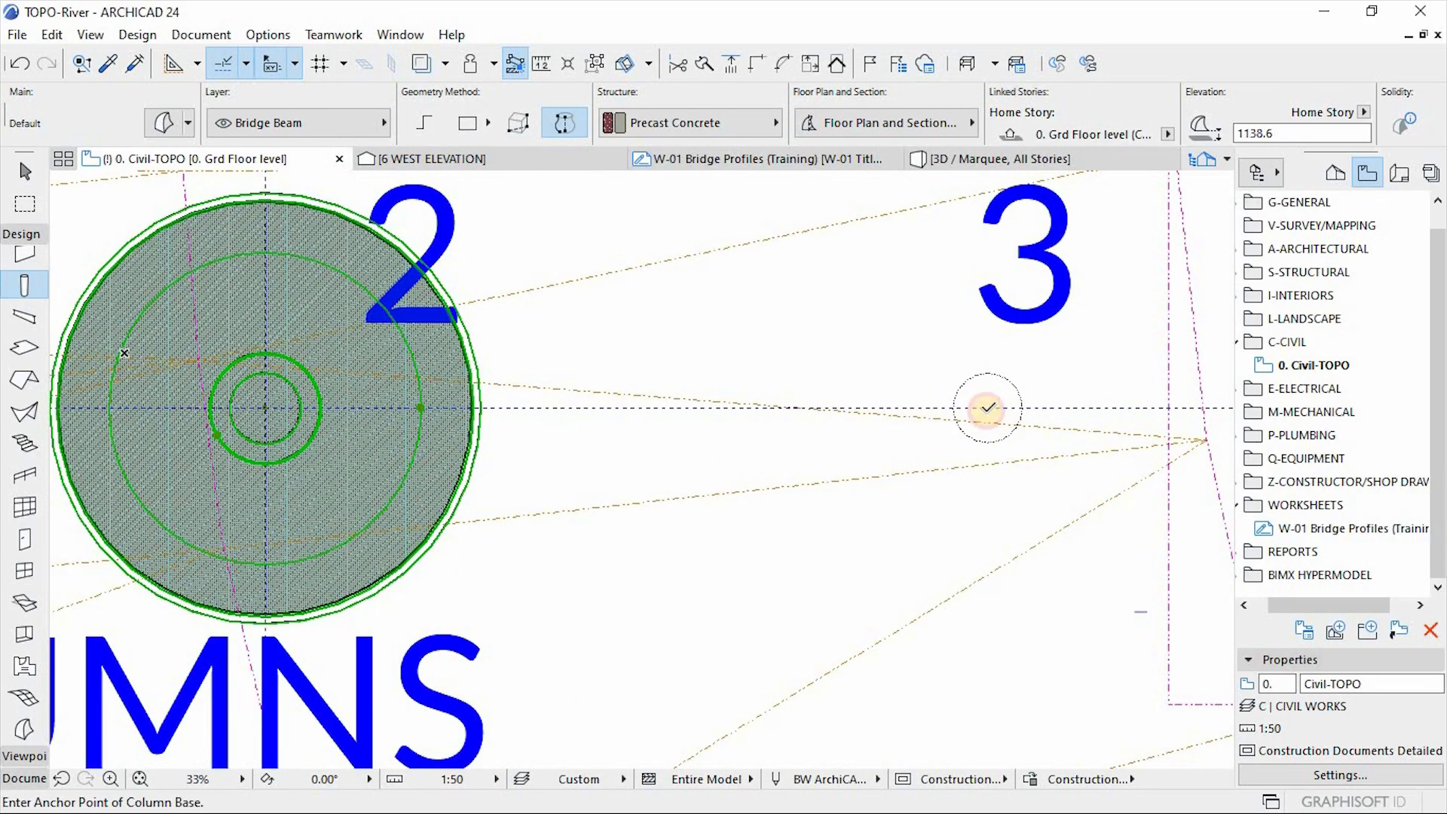
key(Escape)
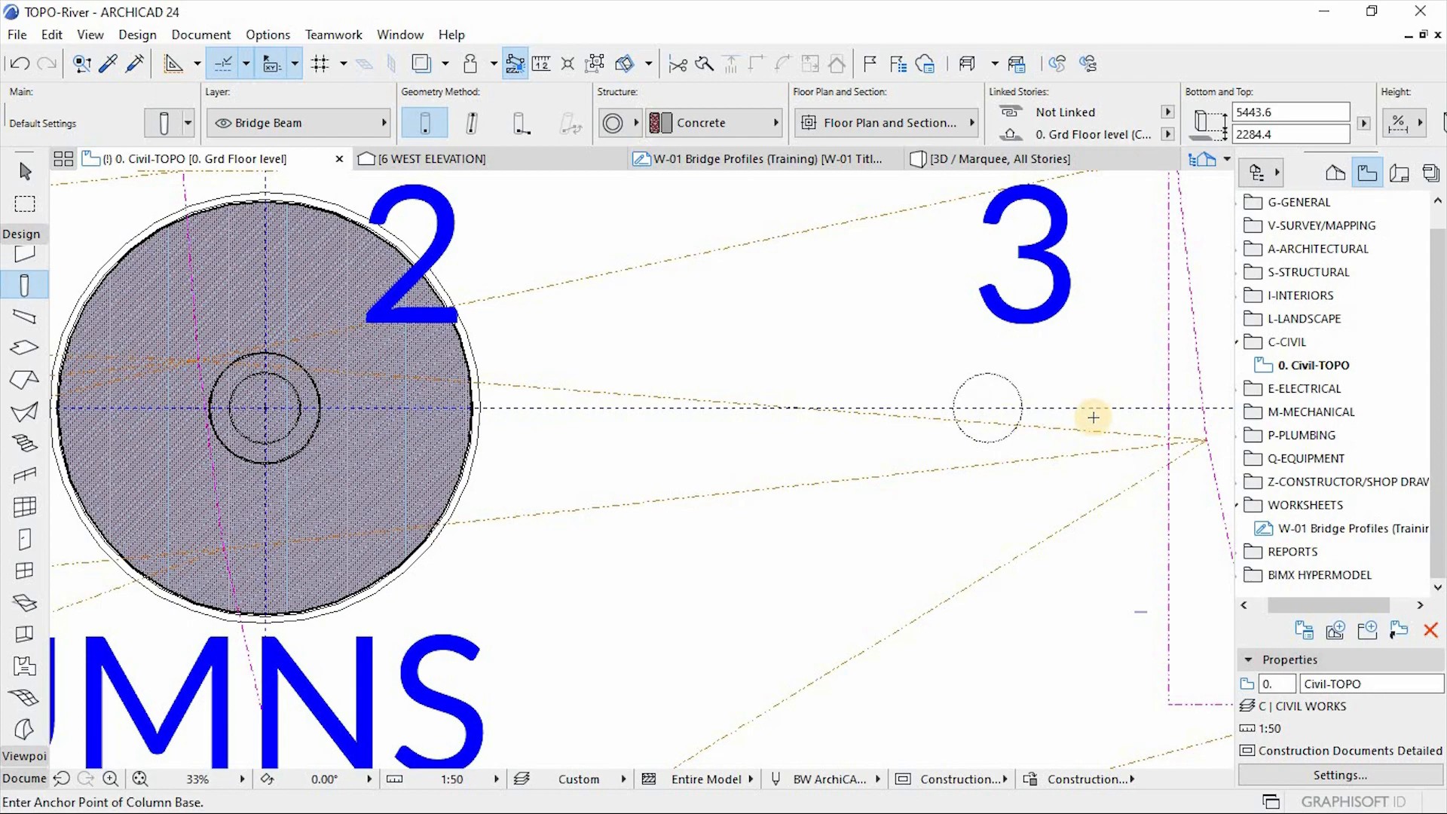
scroll(1059, 408, down, 5)
scroll(403, 408, up, 2)
scroll(403, 408, up, 2)
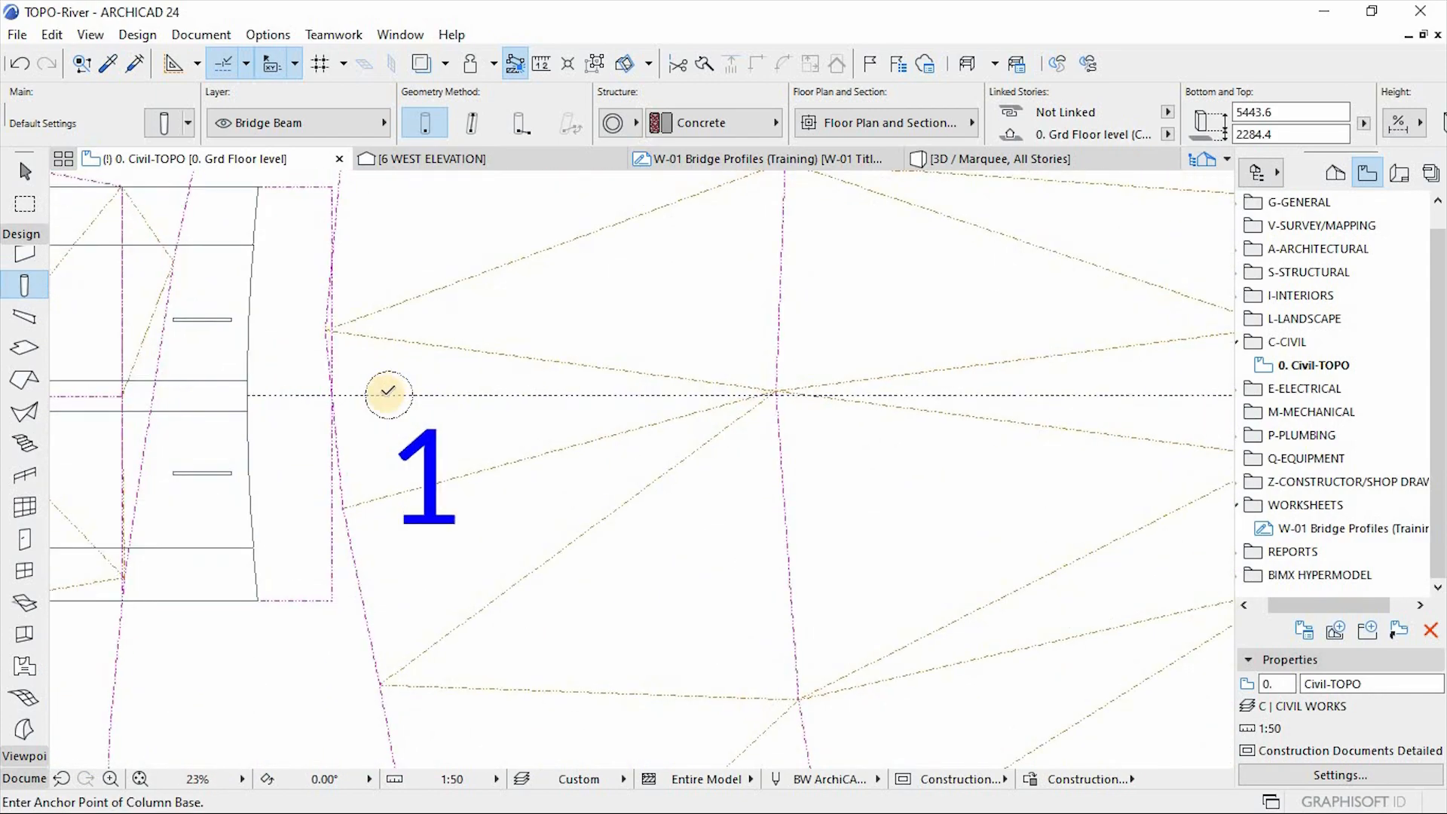
click(389, 392)
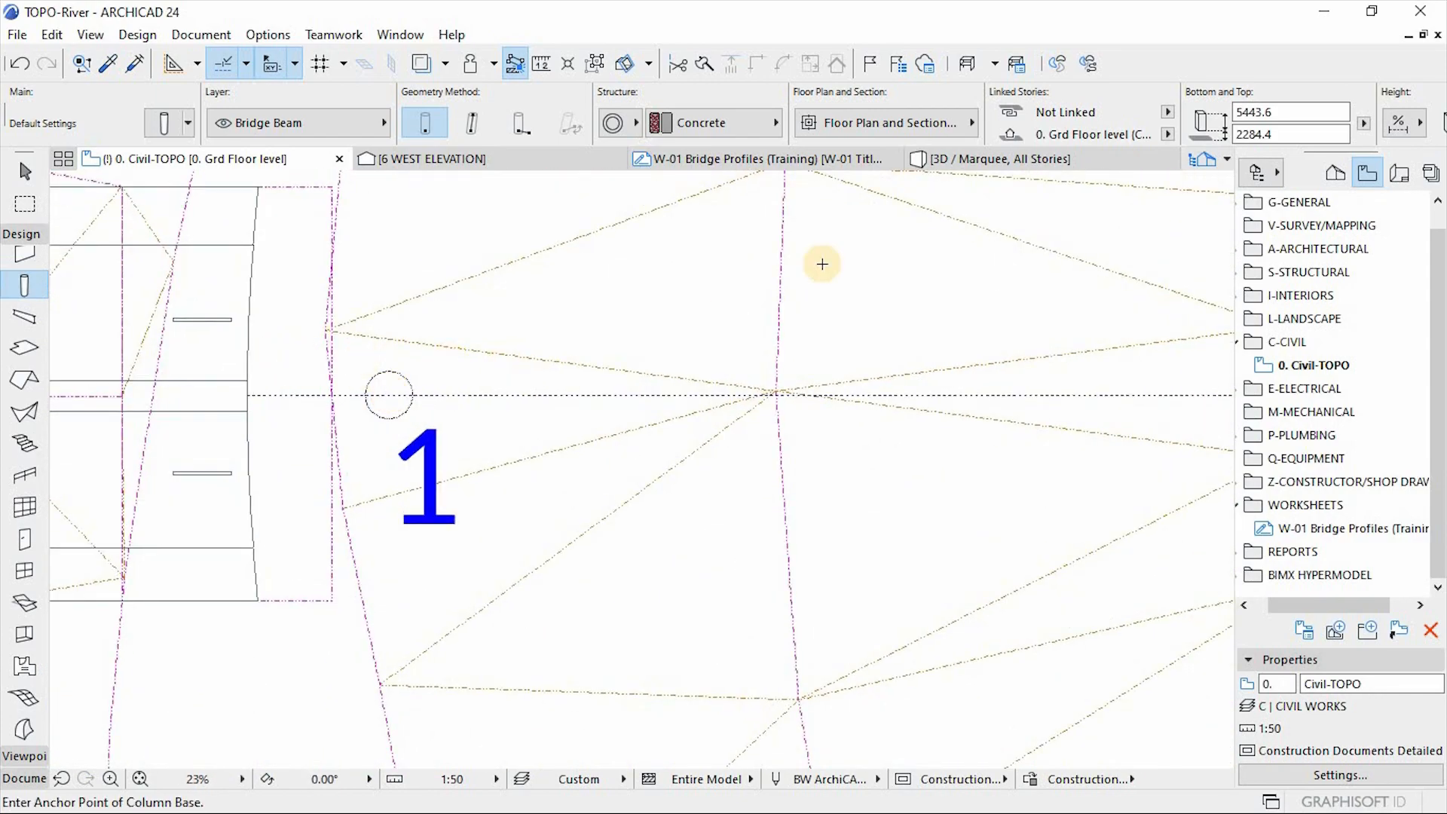
Select both bank columns in 3D and lower their base relative to Grd Floor level, trying -2500.0 and readjusting the value
click(1000, 161)
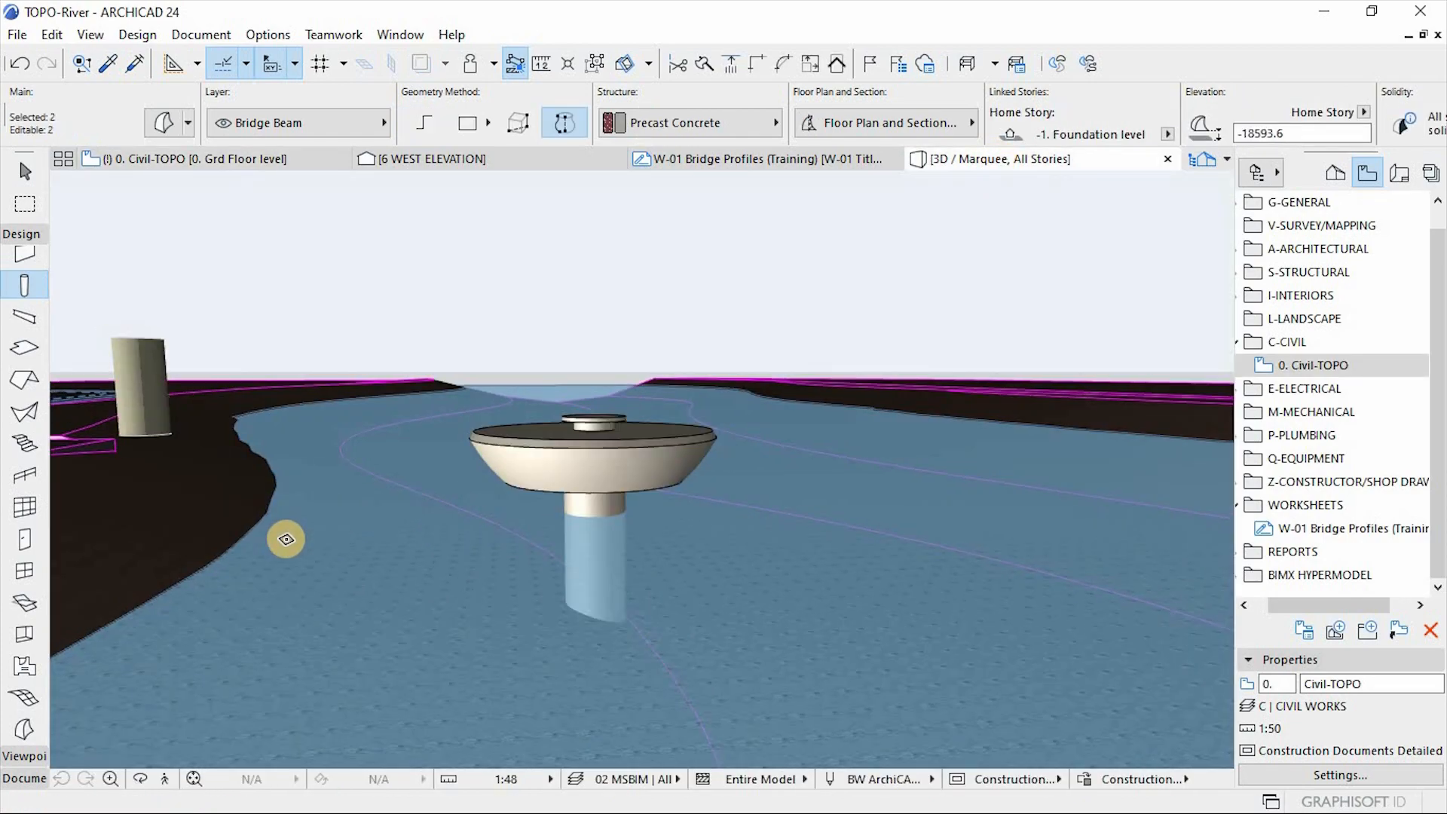
scroll(233, 536, down, 5)
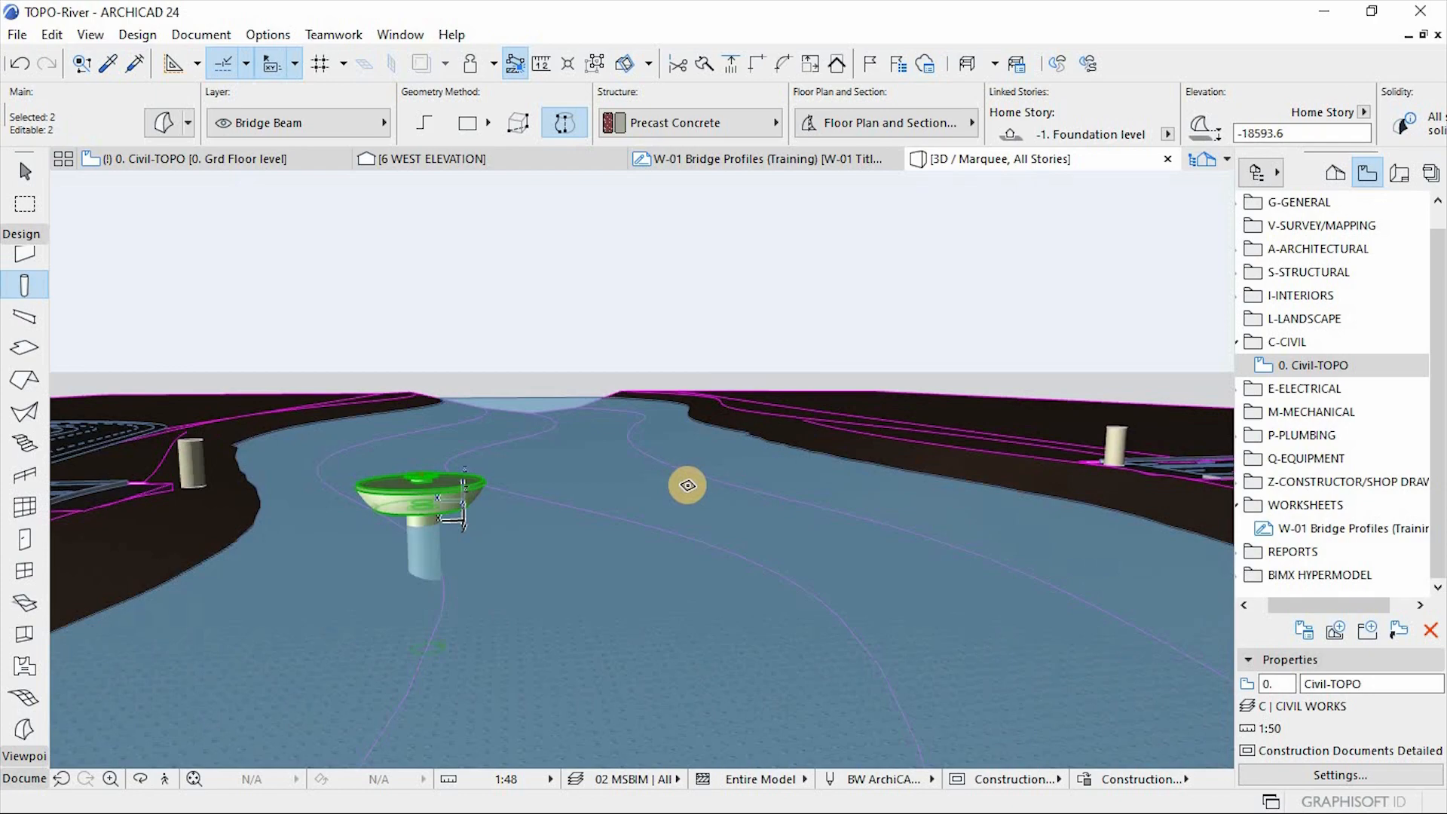
click(26, 175)
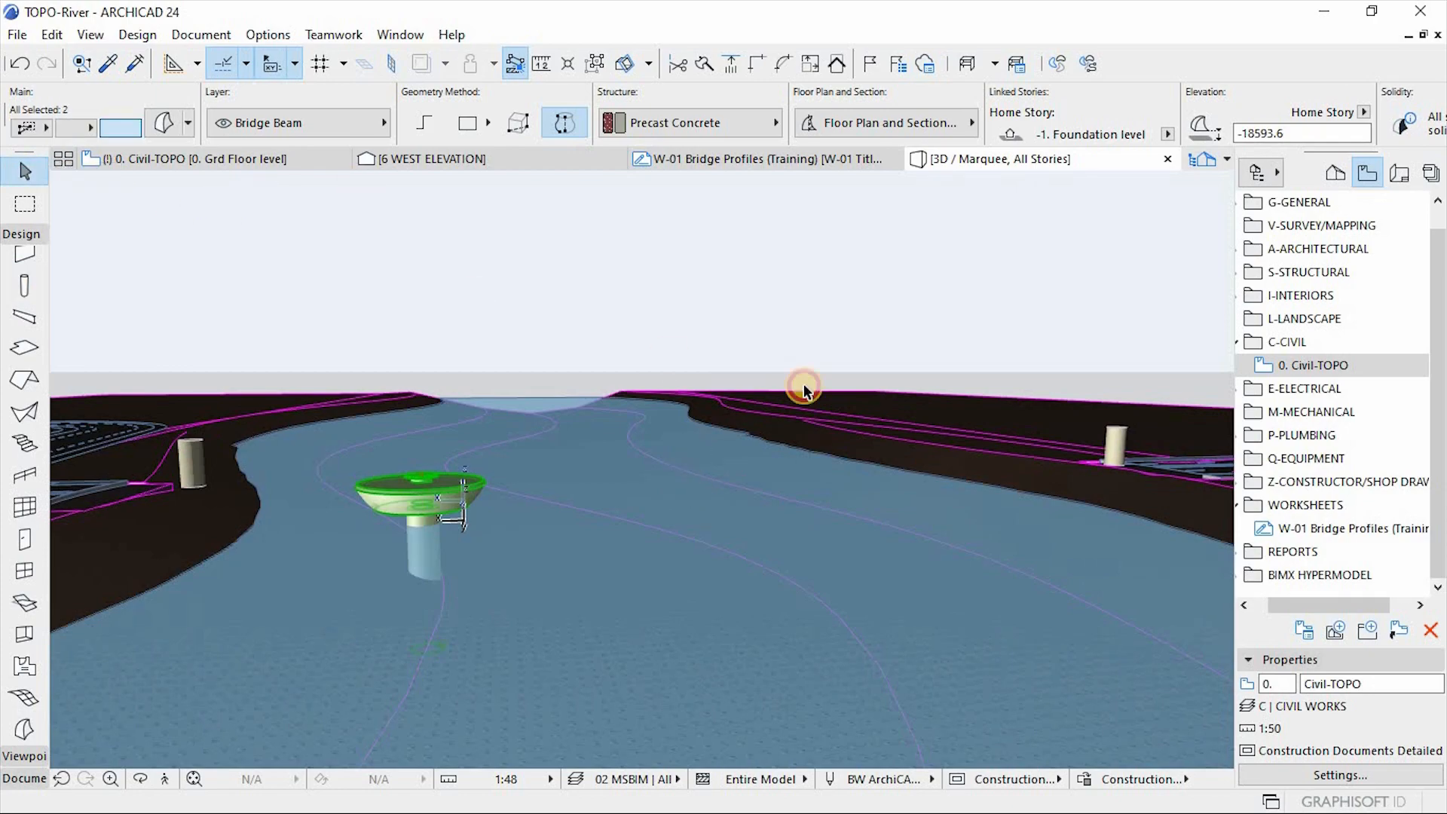
click(993, 348)
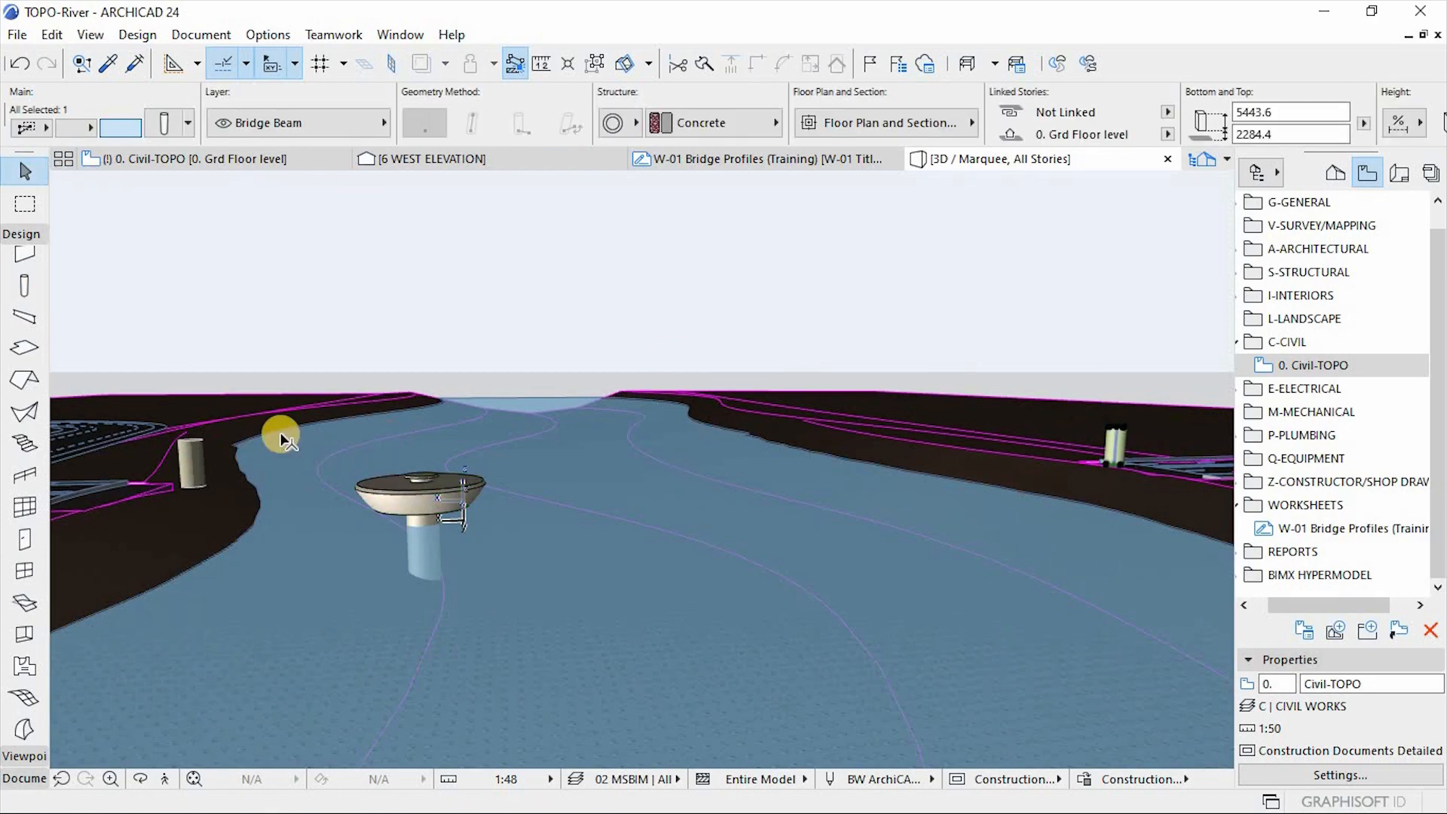
shift+click(191, 447)
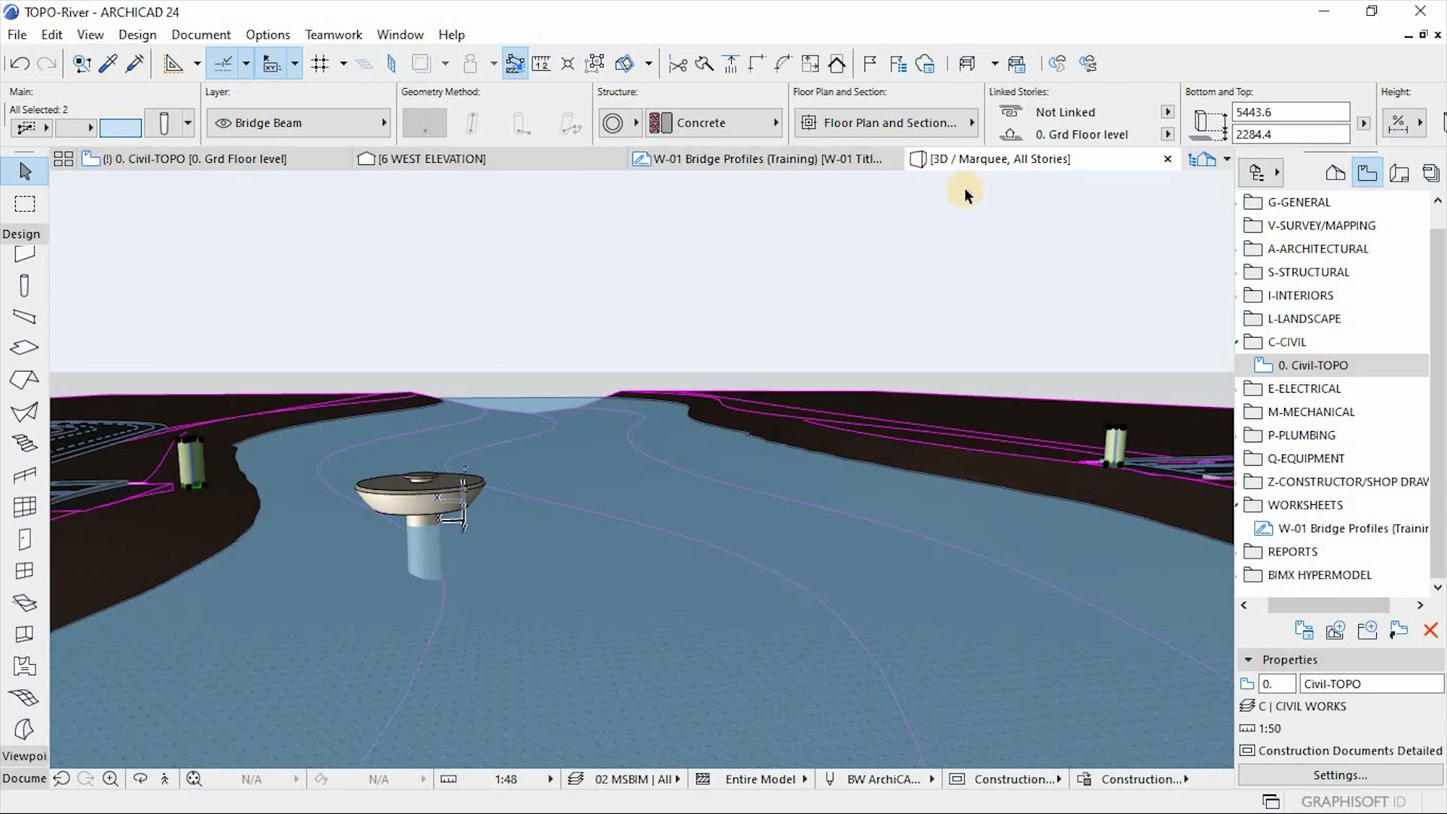
click(1274, 134)
text(-2500.0)
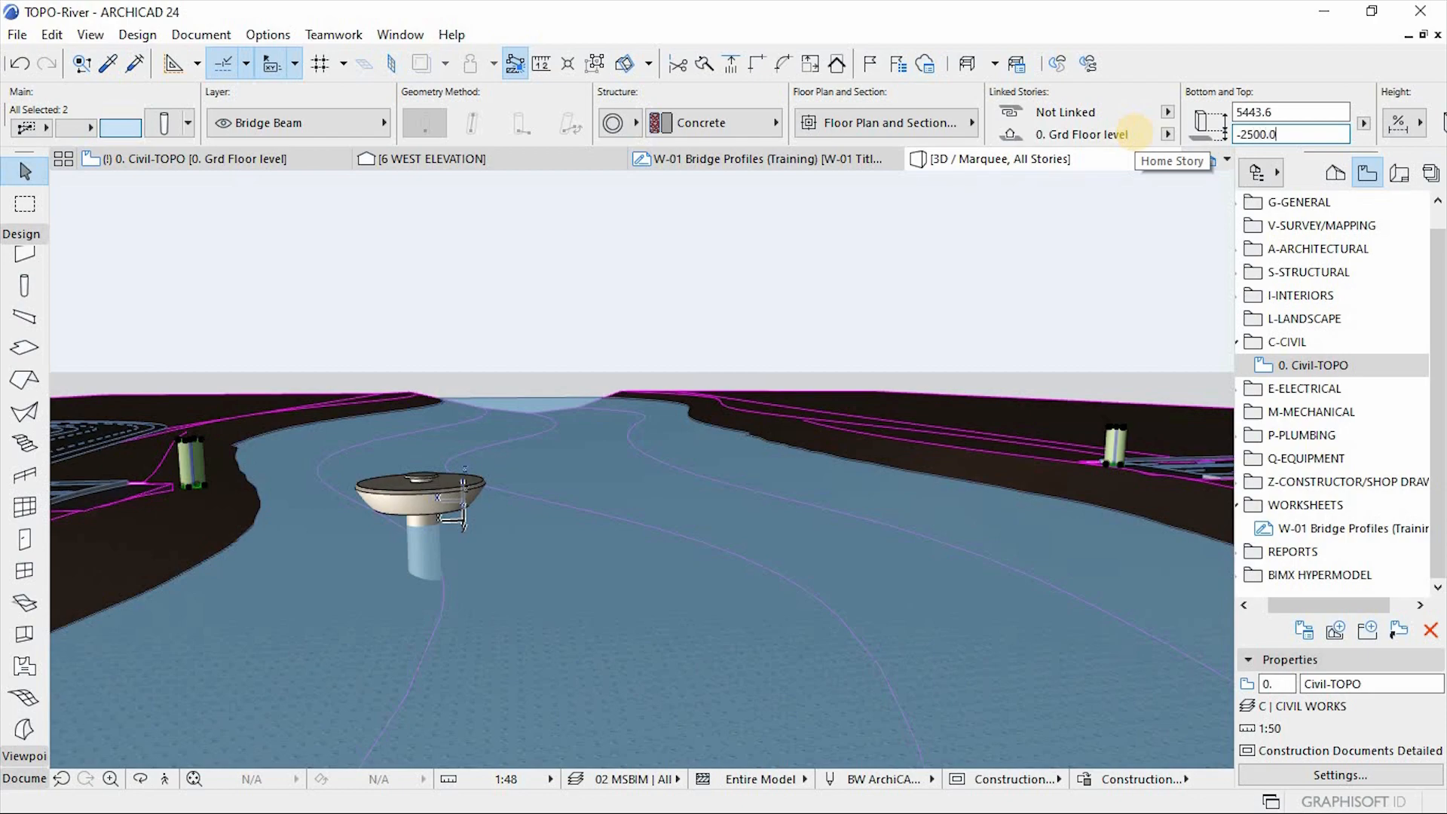
key(Return)
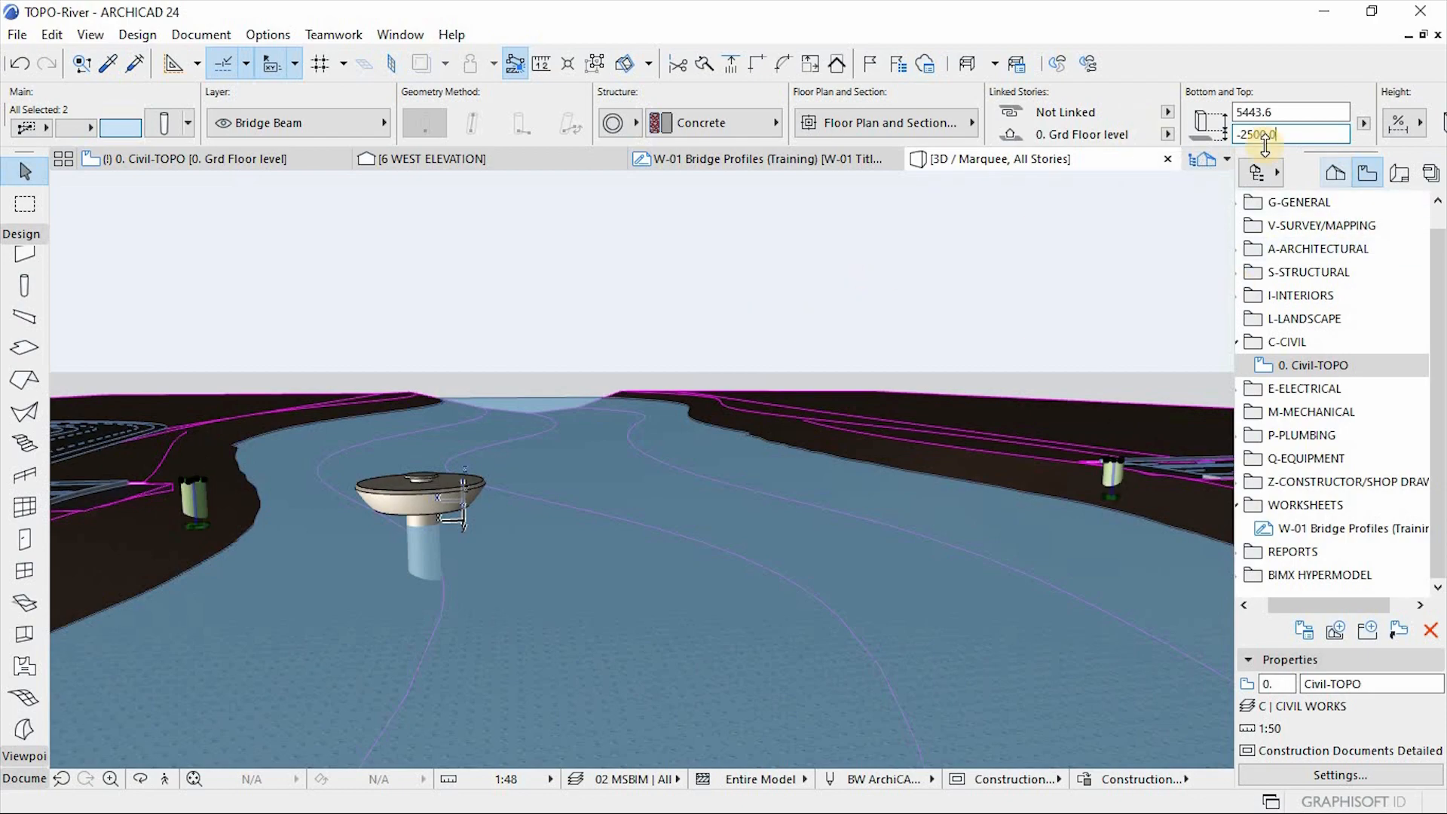
drag(1245, 134, 1281, 134)
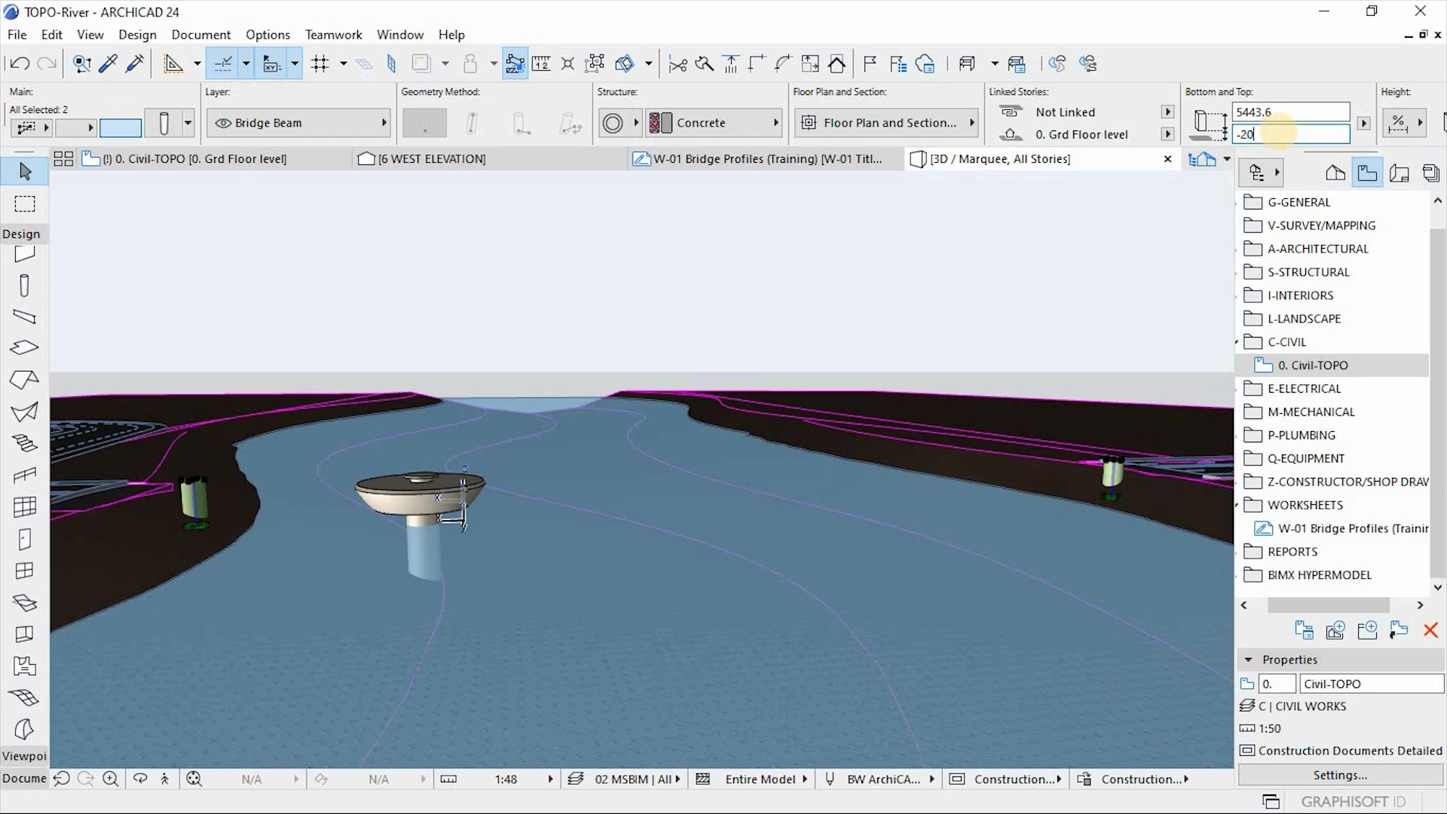
click(734, 228)
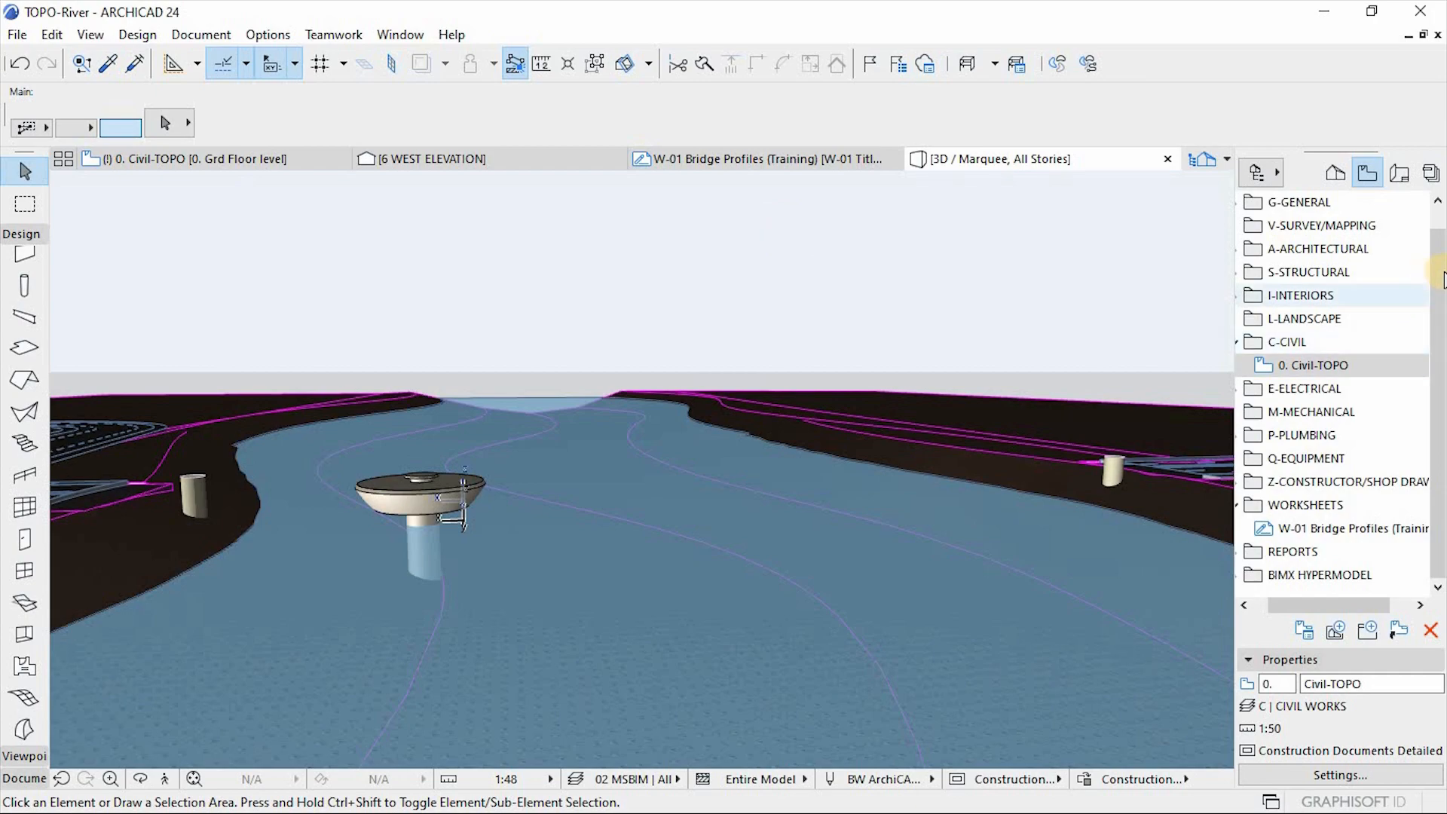
Open the W-01 Bridge Profiles worksheet, clear the pier profile selection and go to the Bridge Beam cross-section
double_click(1333, 527)
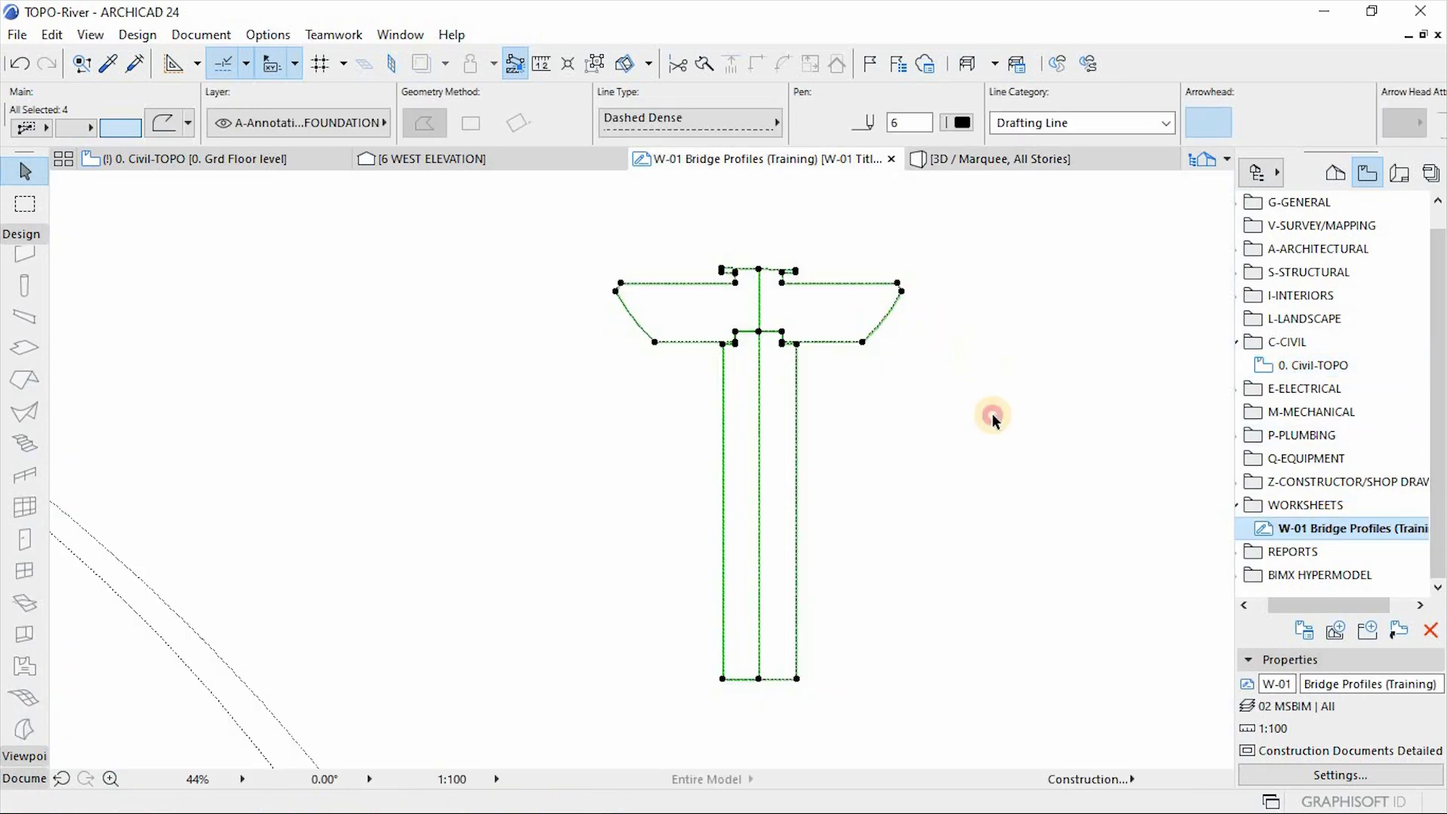
click(1008, 433)
scroll(1010, 422, down, 8)
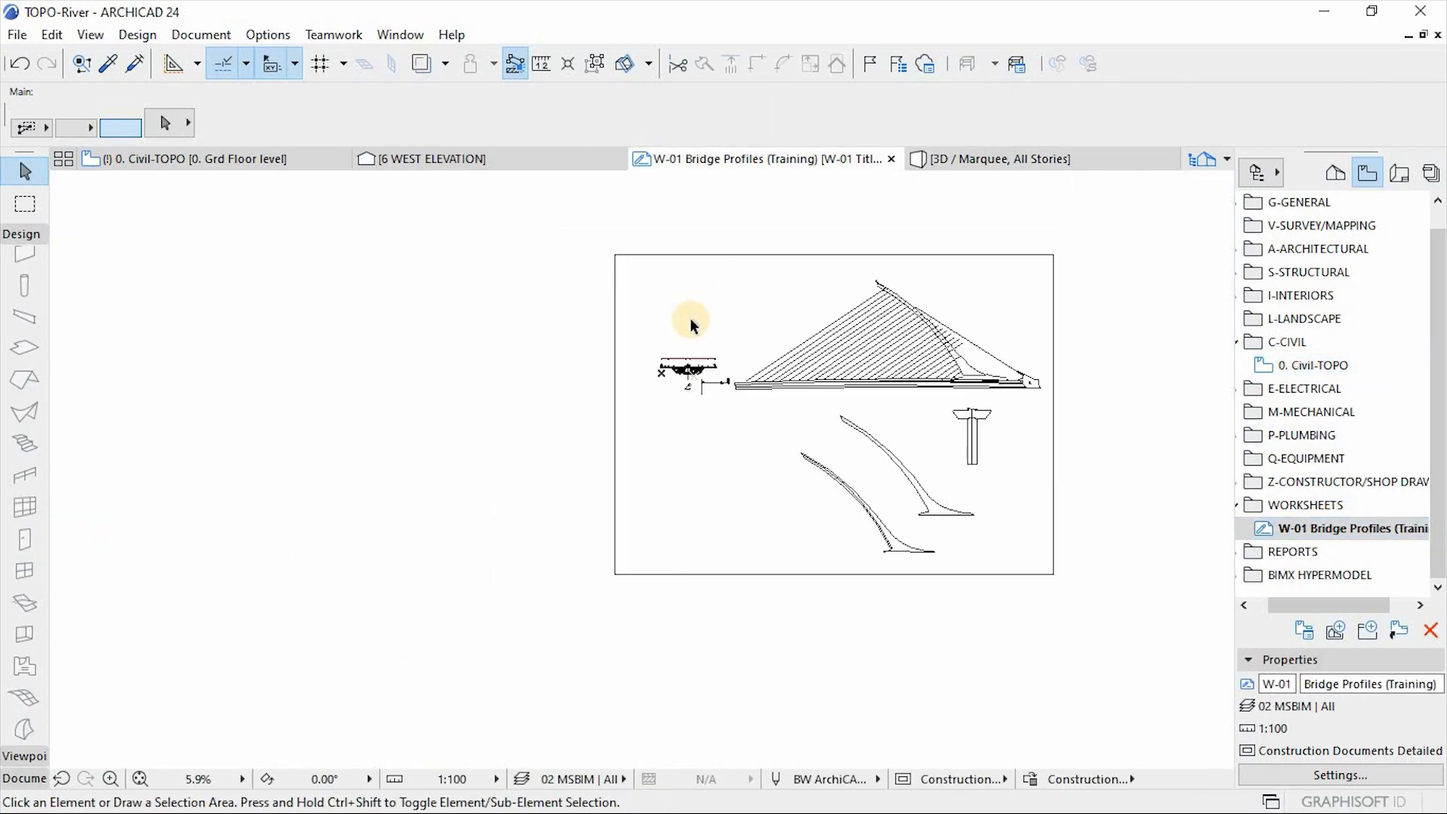
scroll(678, 429, up, 3)
scroll(673, 439, up, 8)
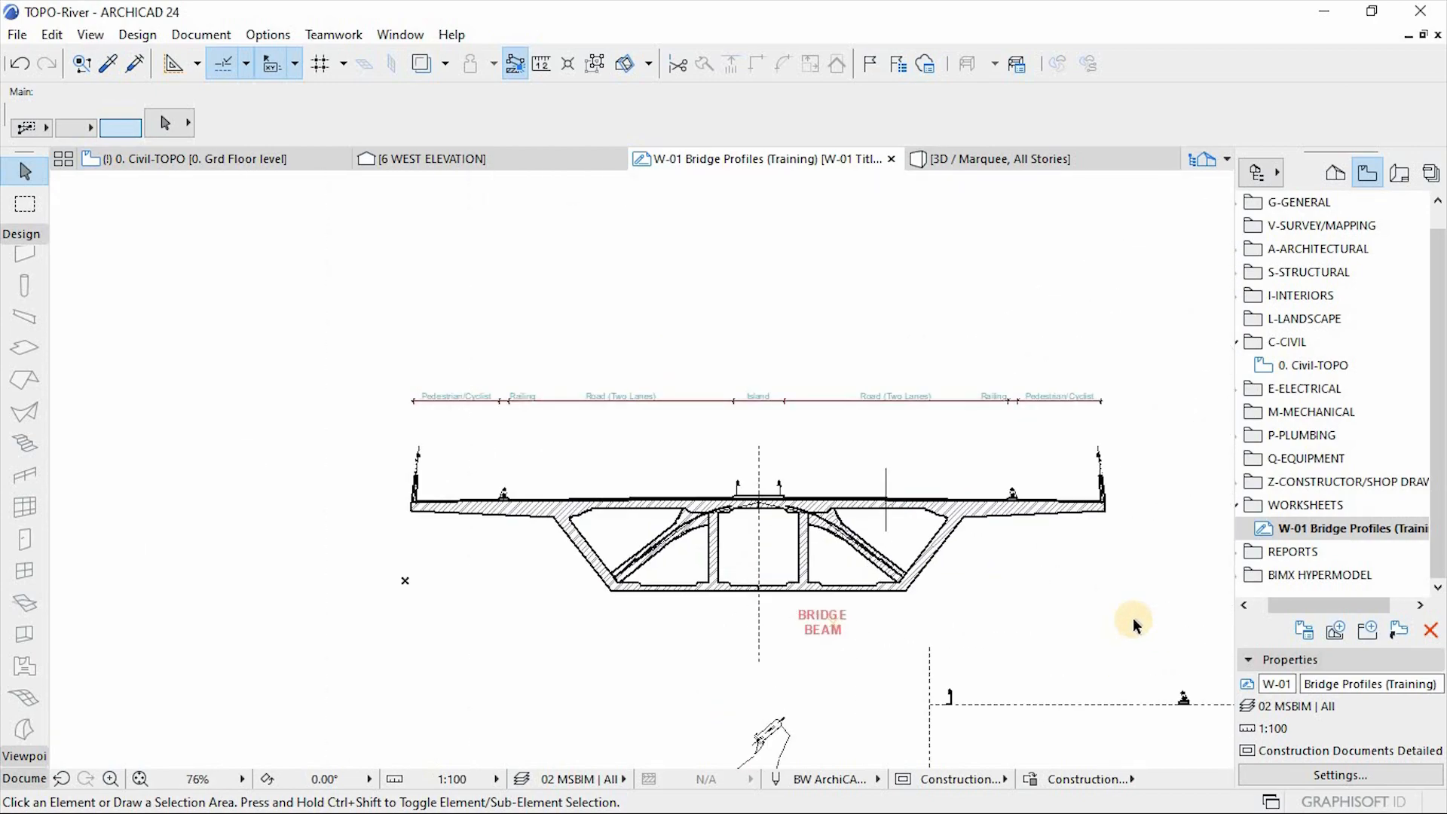
Examine the Bridge Beam cross-section, including its road, island, railing and pedestrian zones and the structural fill of one half
scroll(1133, 617, up, 2)
scroll(1092, 554, down, 1)
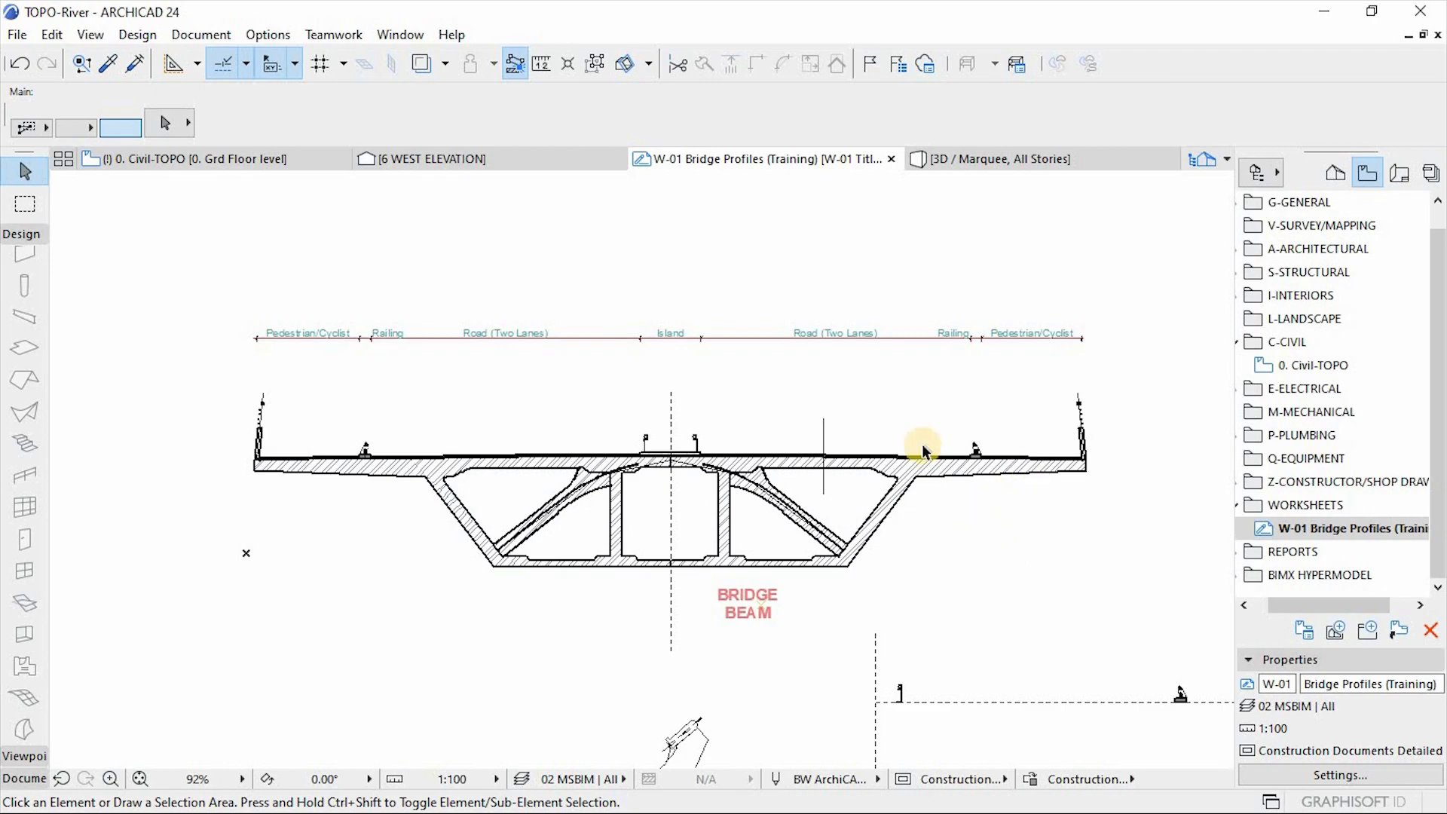
scroll(1042, 460, up, 2)
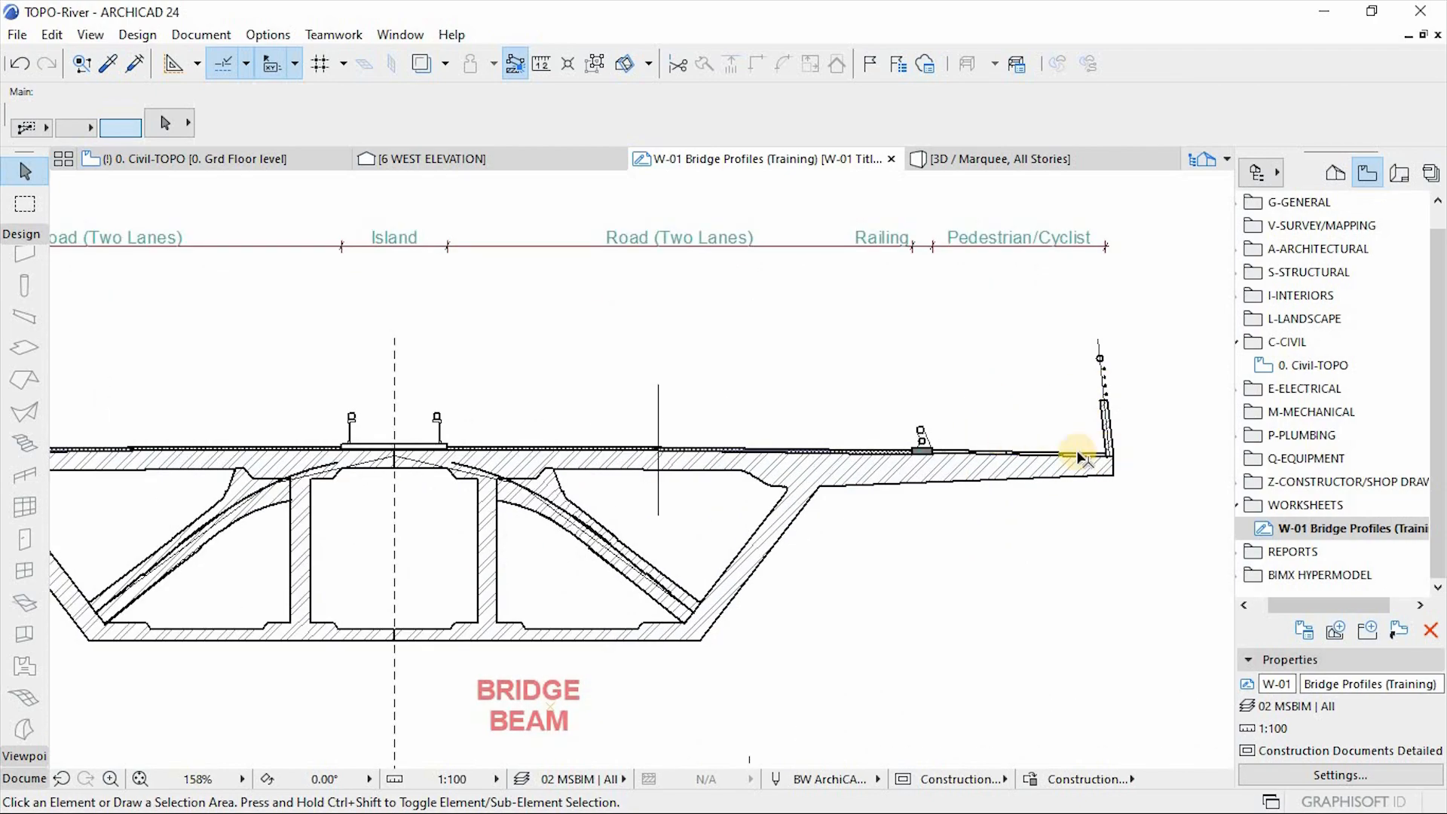
scroll(1031, 380, up, 1)
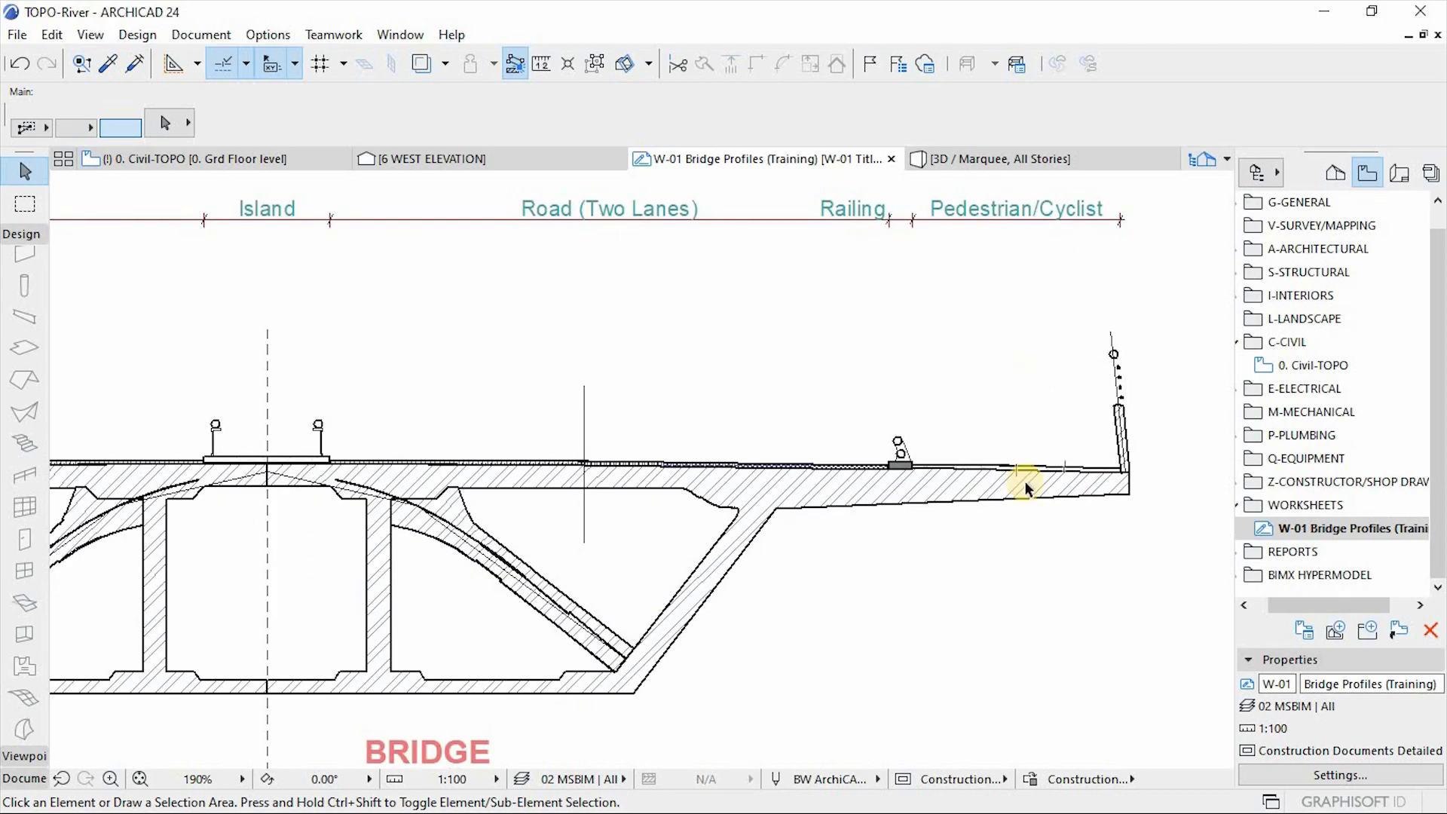
scroll(1075, 440, up, 3)
scroll(1100, 452, down, 6)
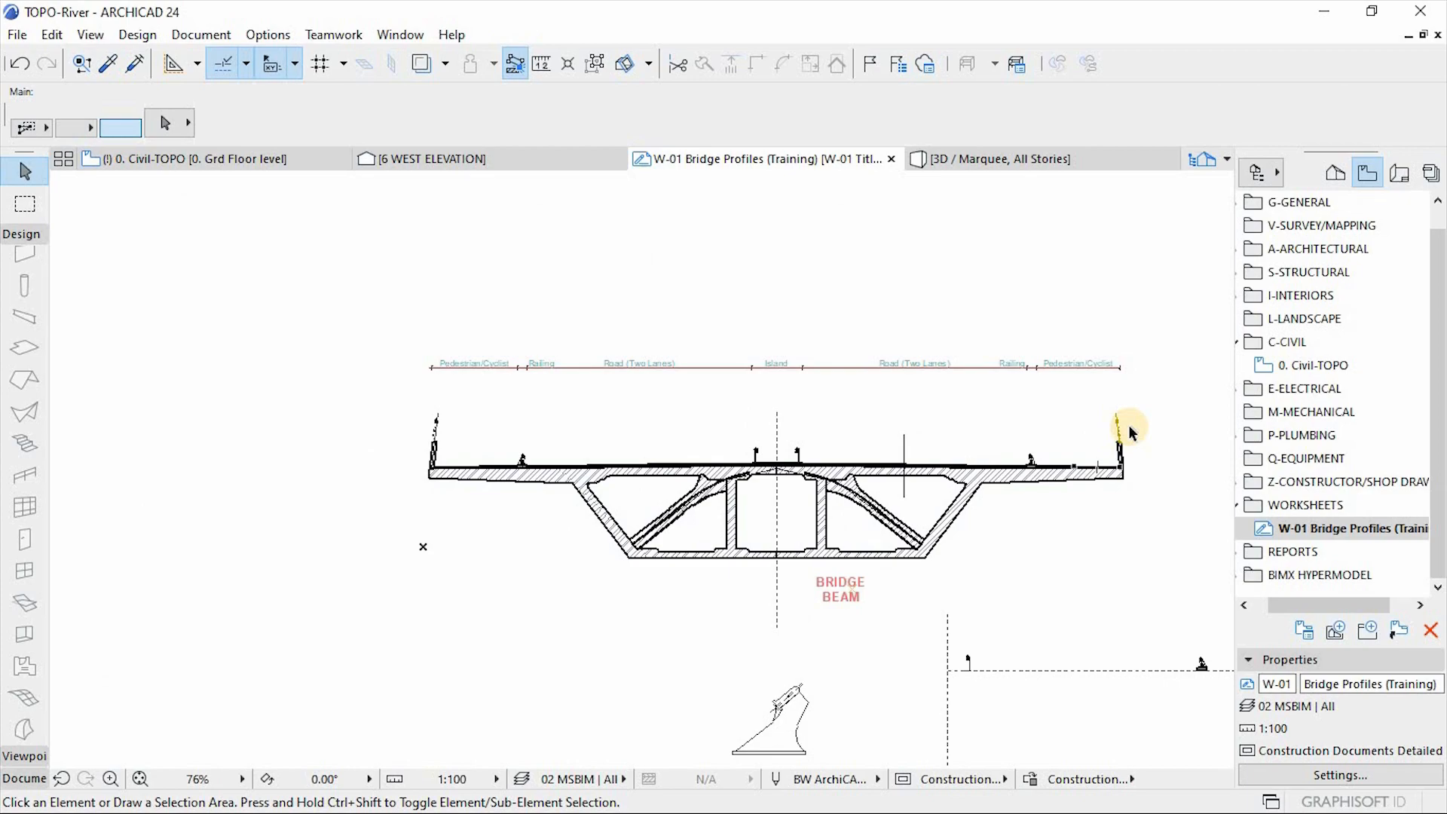
scroll(1076, 335, up, 3)
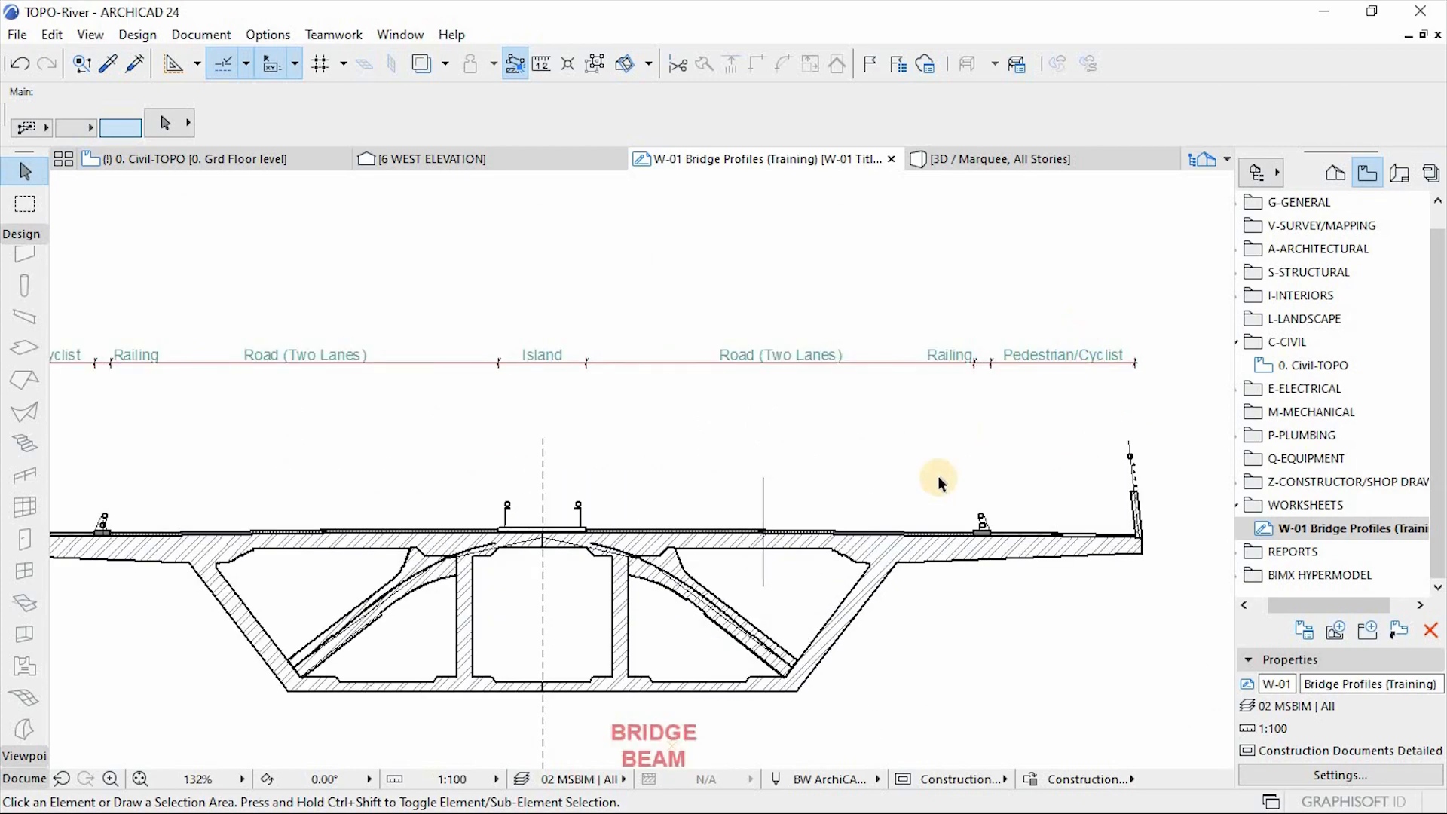
click(914, 551)
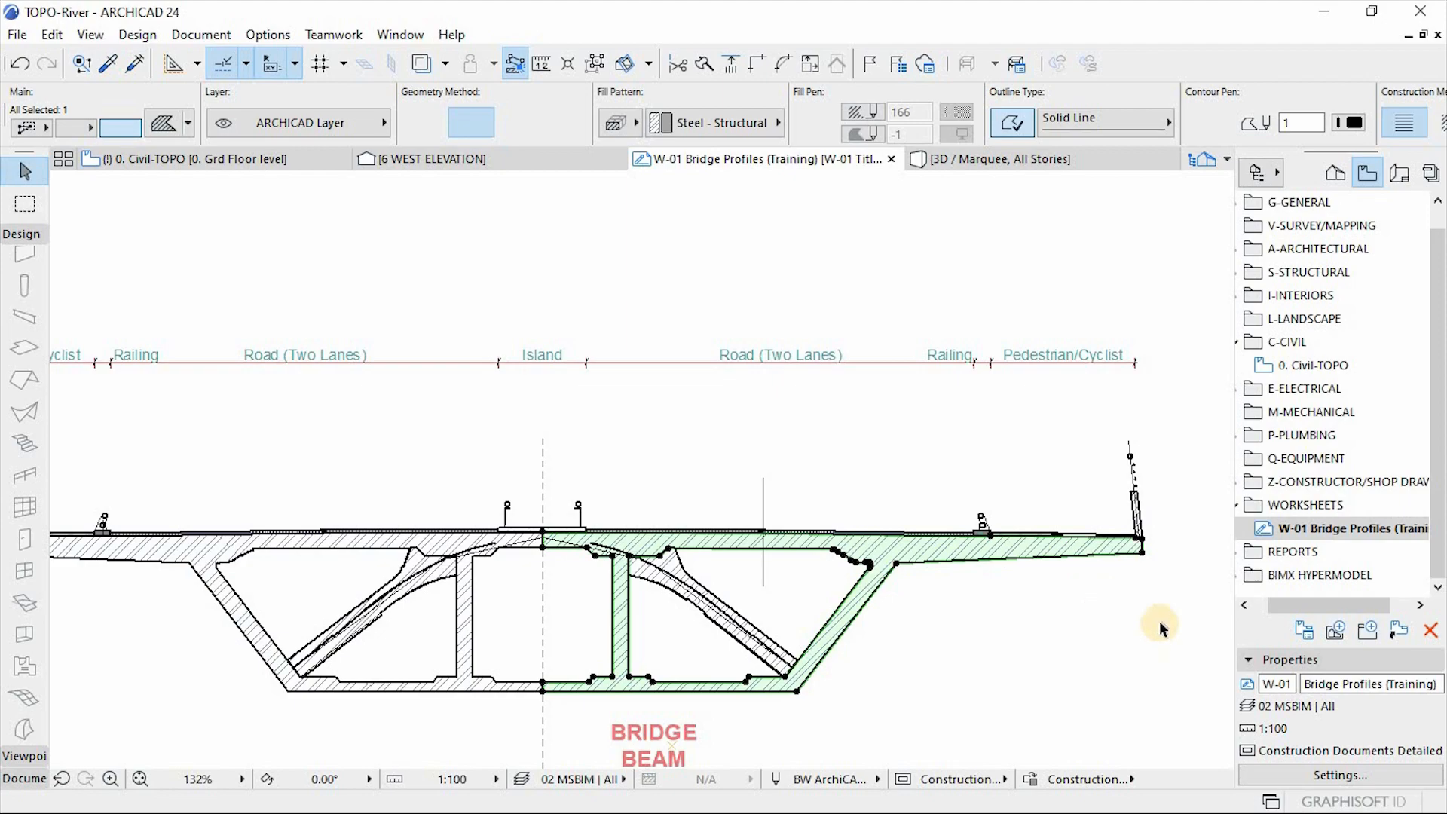
click(992, 424)
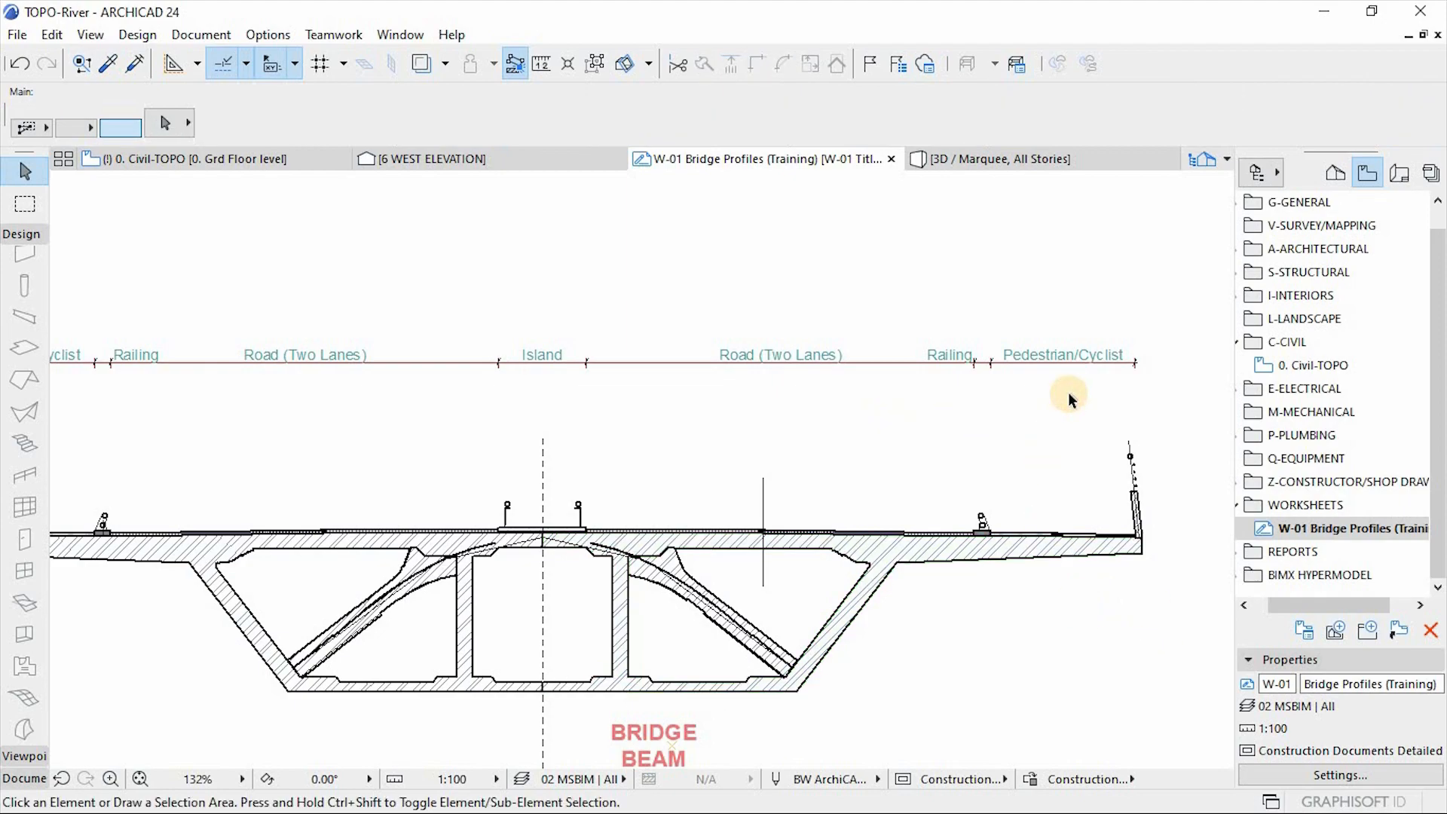
Copy the entire Bridge Beam cross-section and create a new complex profile named "Bridge beam"
scroll(1069, 392, down, 2)
mouse_move(1146, 397)
mouse_down()
mouse_move(400, 604)
mouse_move(218, 613)
mouse_up()
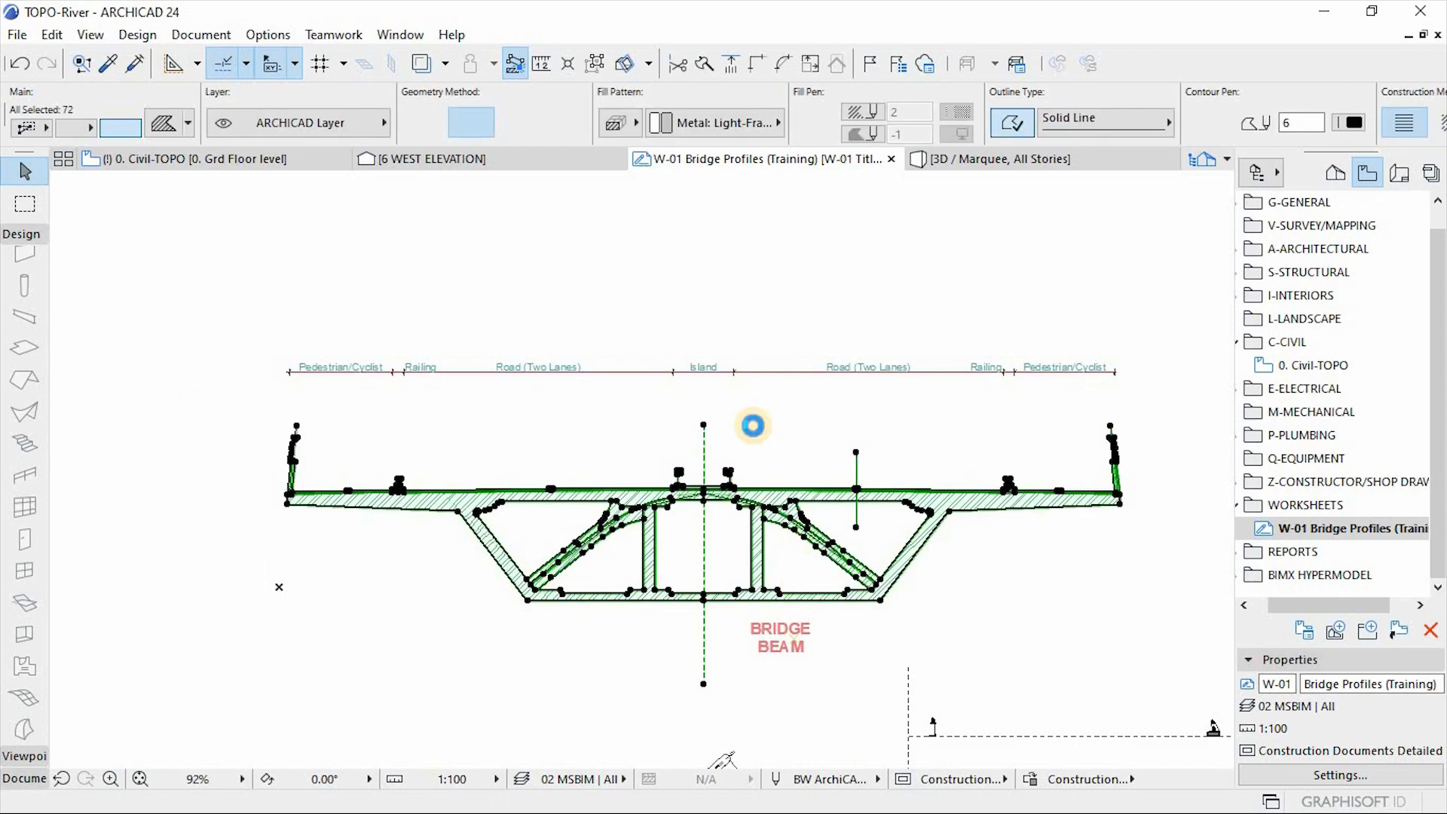
click(268, 35)
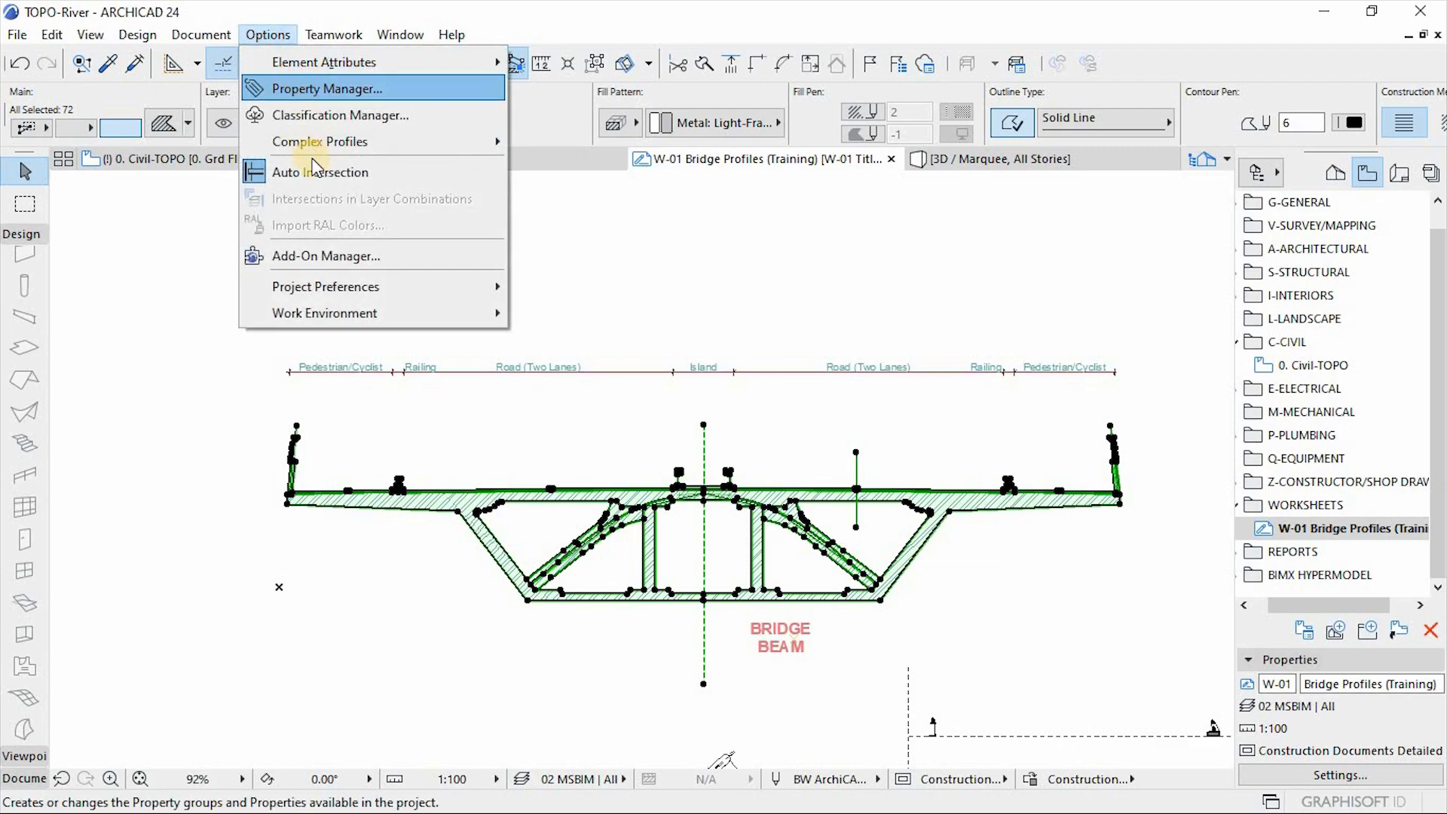
mouse_move(334, 154)
click(599, 141)
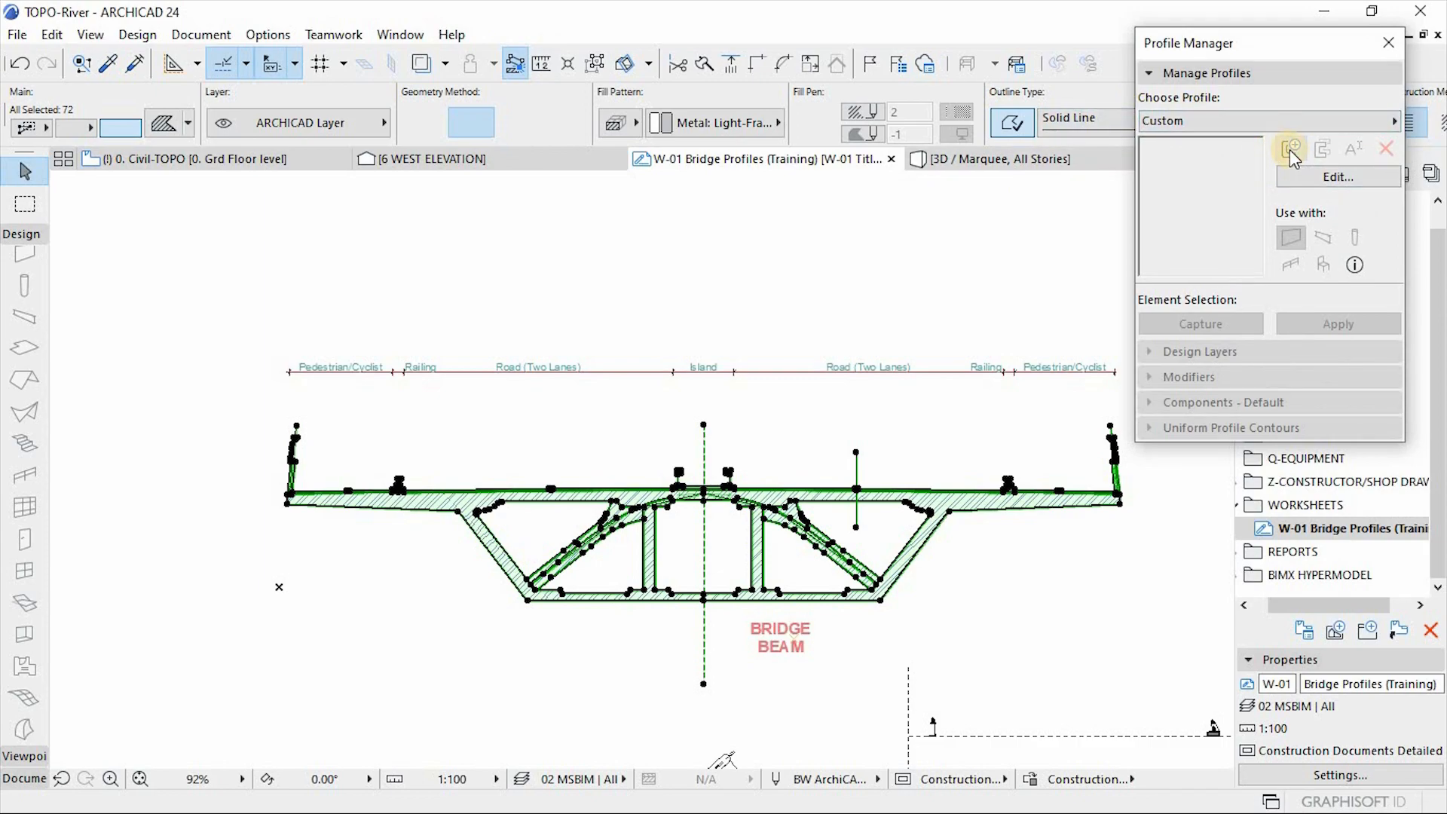
click(1291, 149)
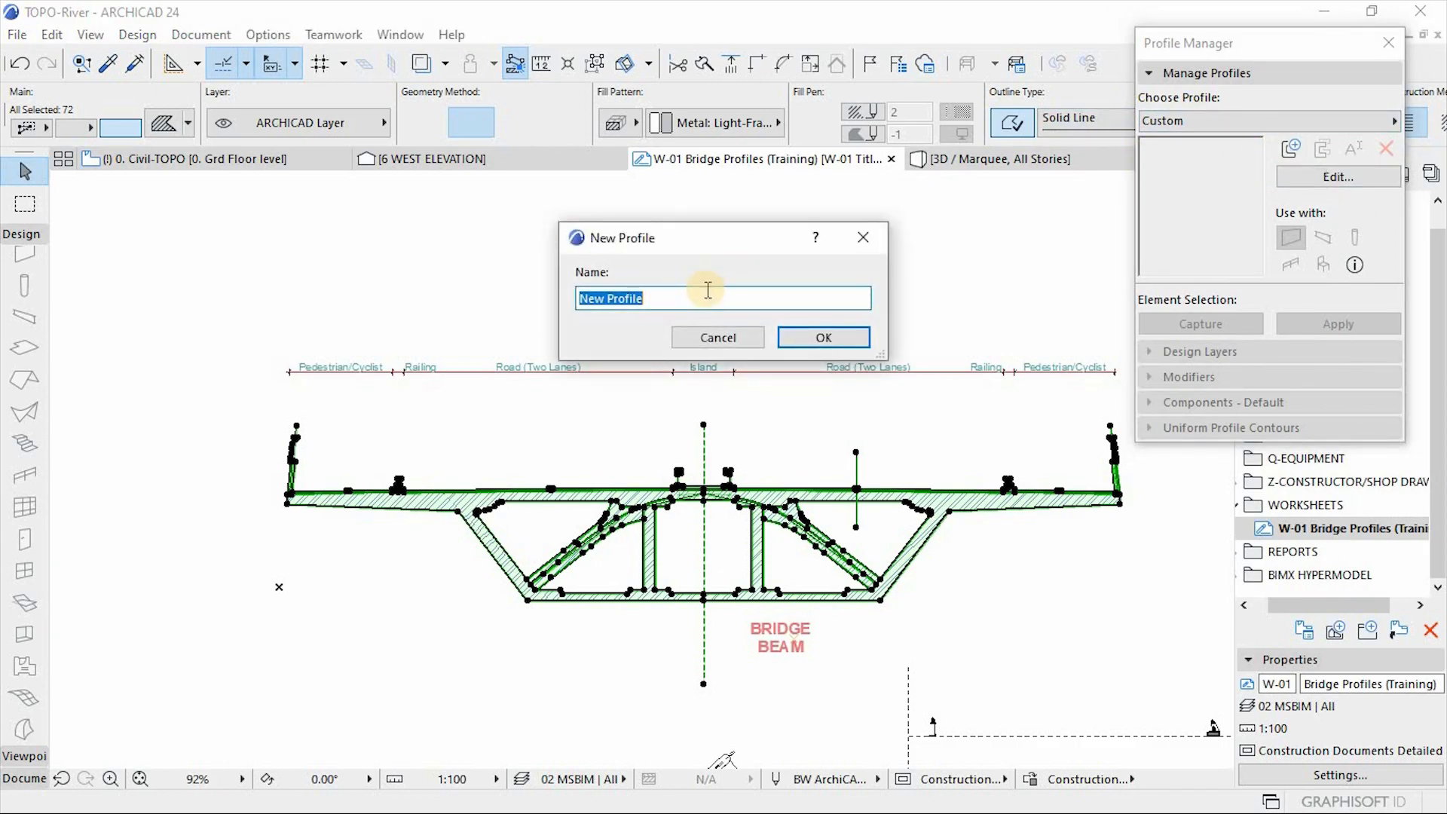
text(Bridge beam)
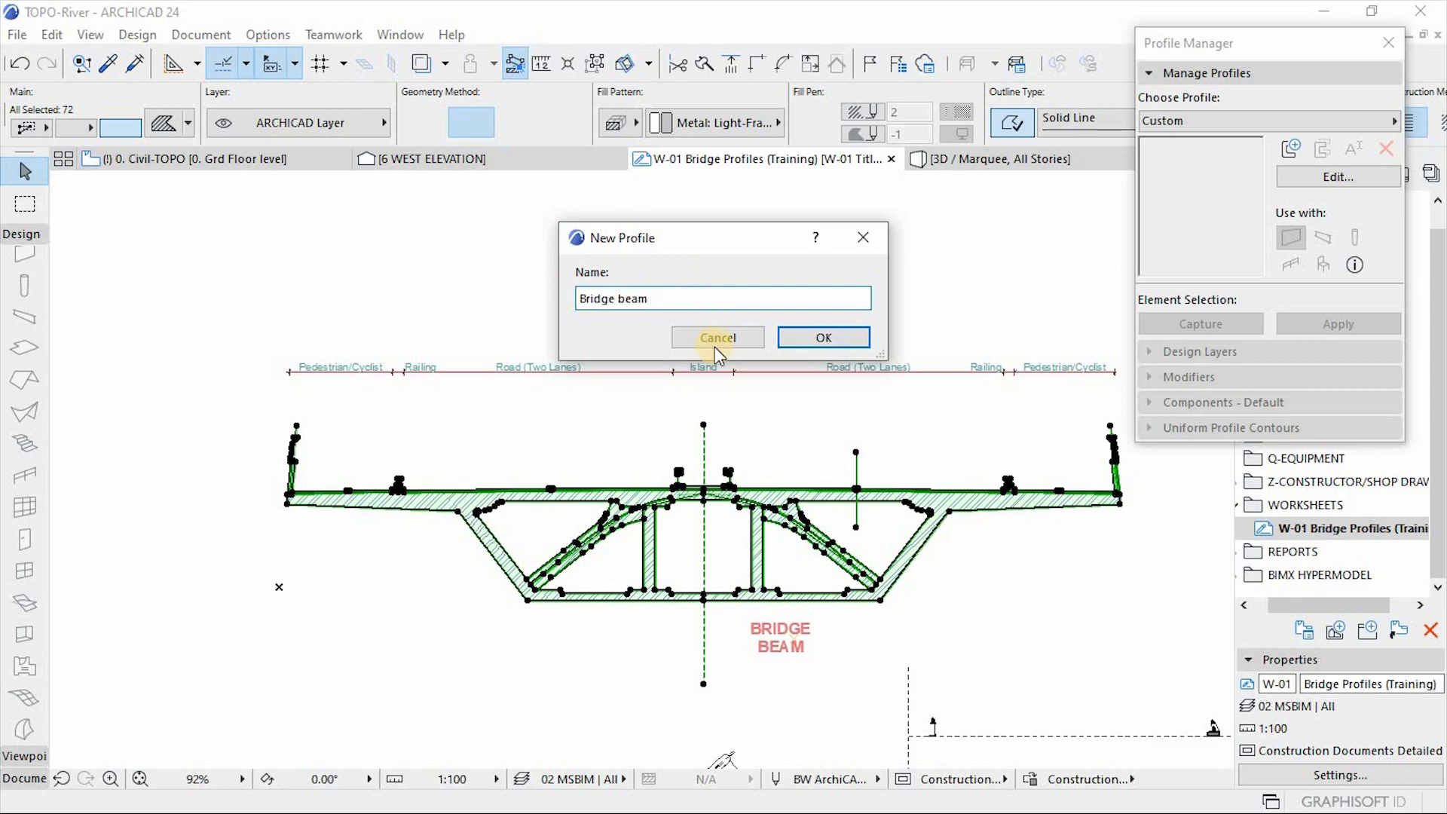
click(814, 340)
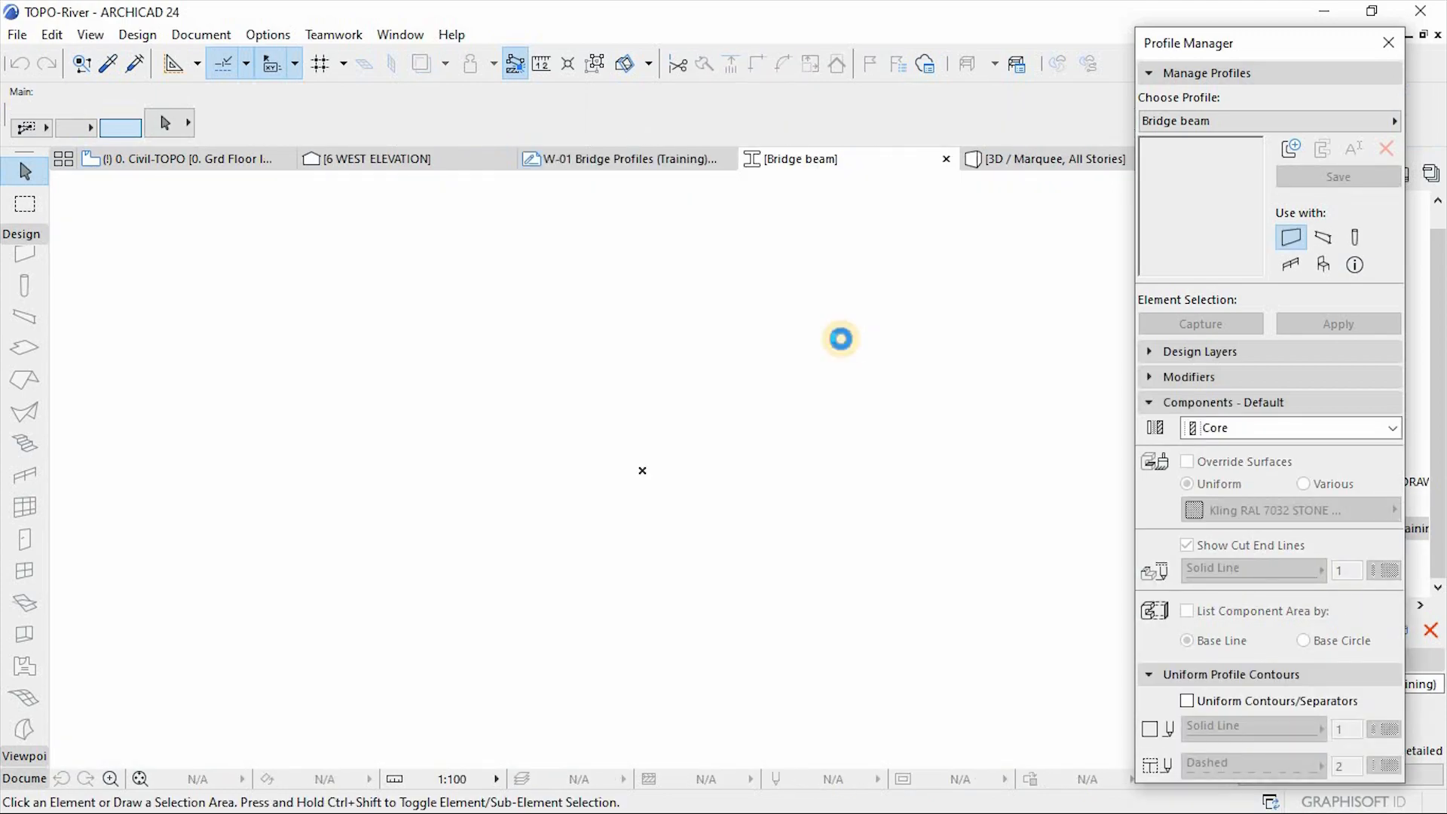
Paste the copied section at the center of the current view and move the Nominal Height dimension outside the profile's left edge
key(ctrl+v)
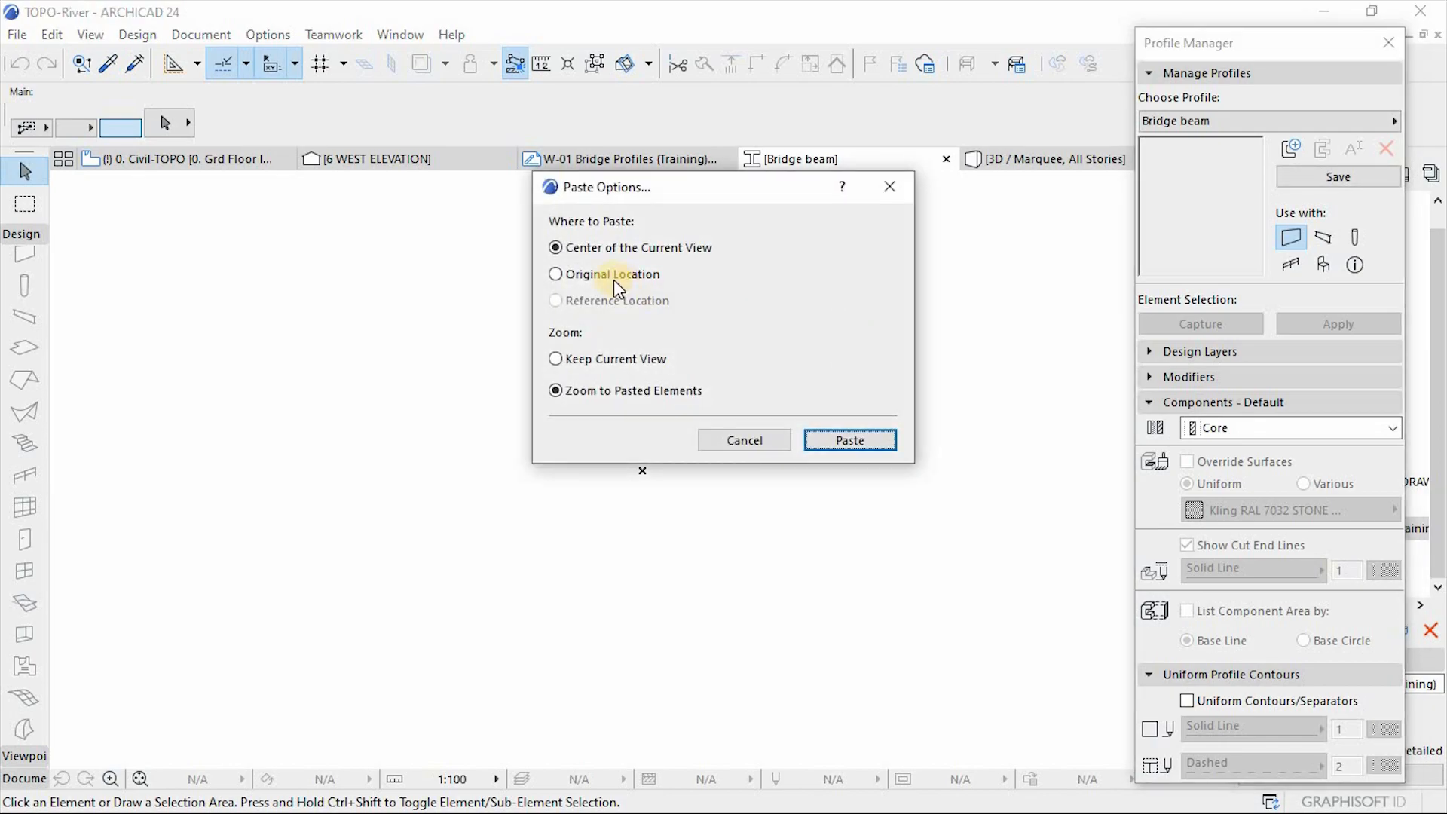
click(846, 441)
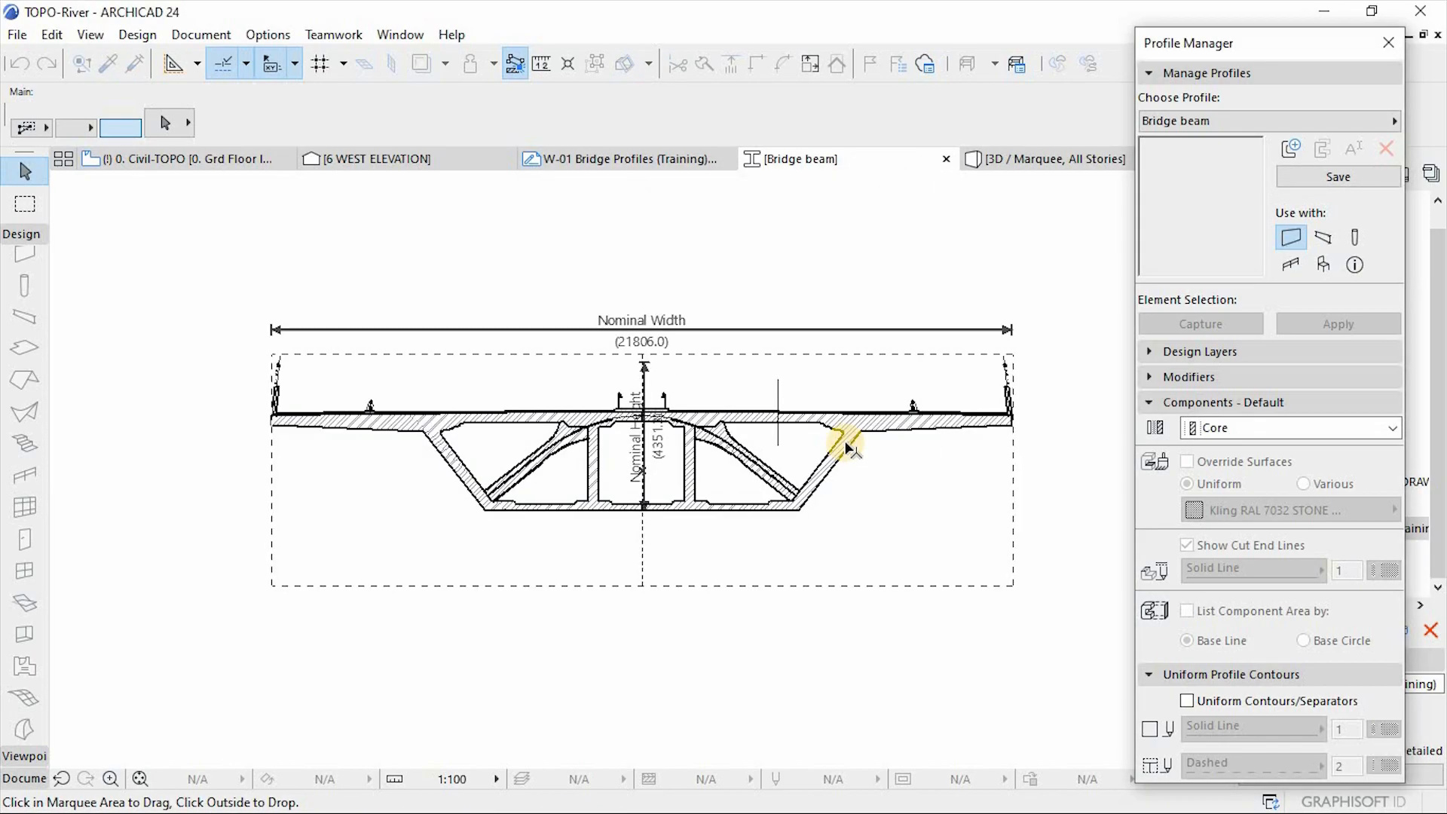
click(876, 246)
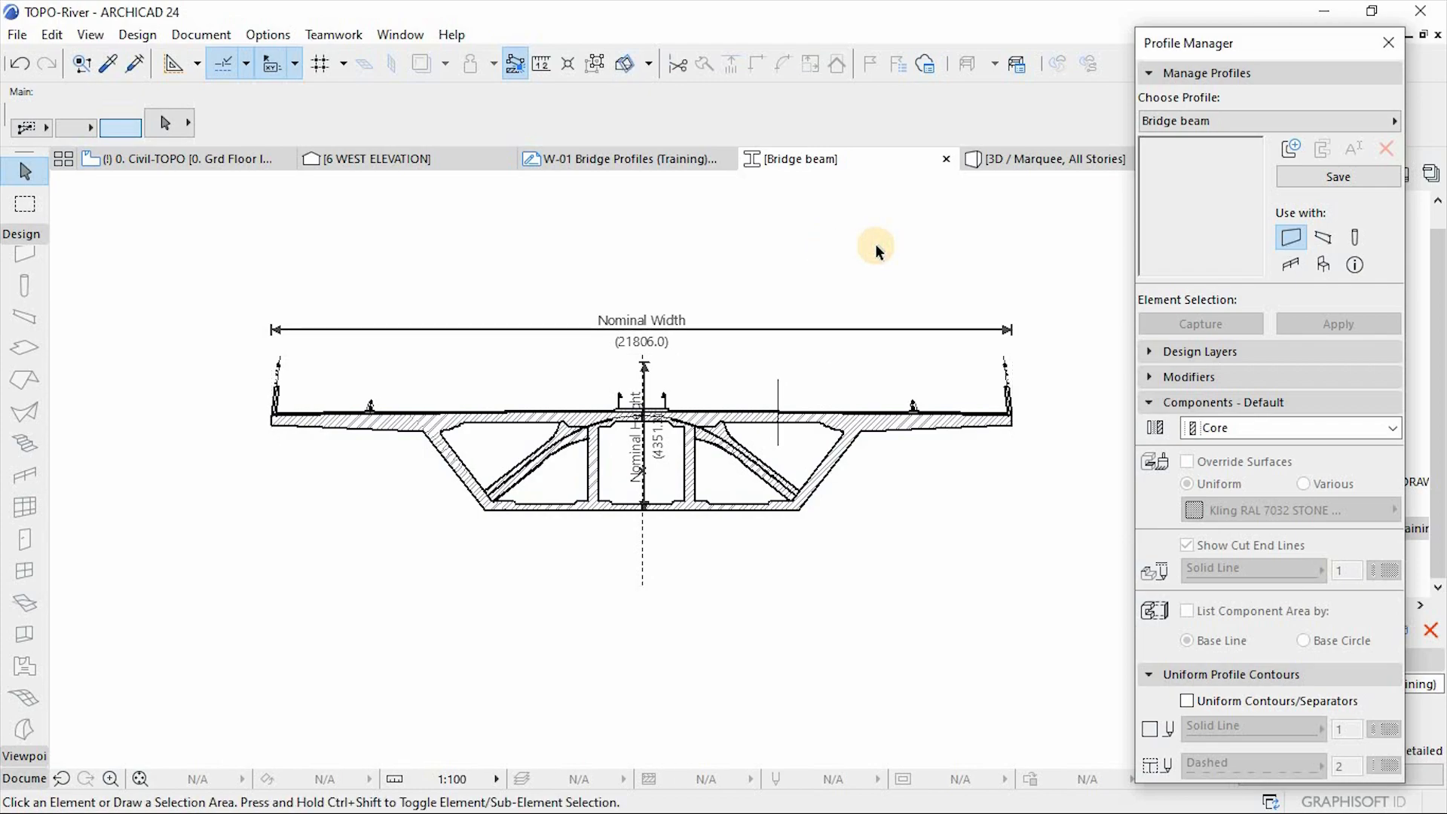
click(645, 381)
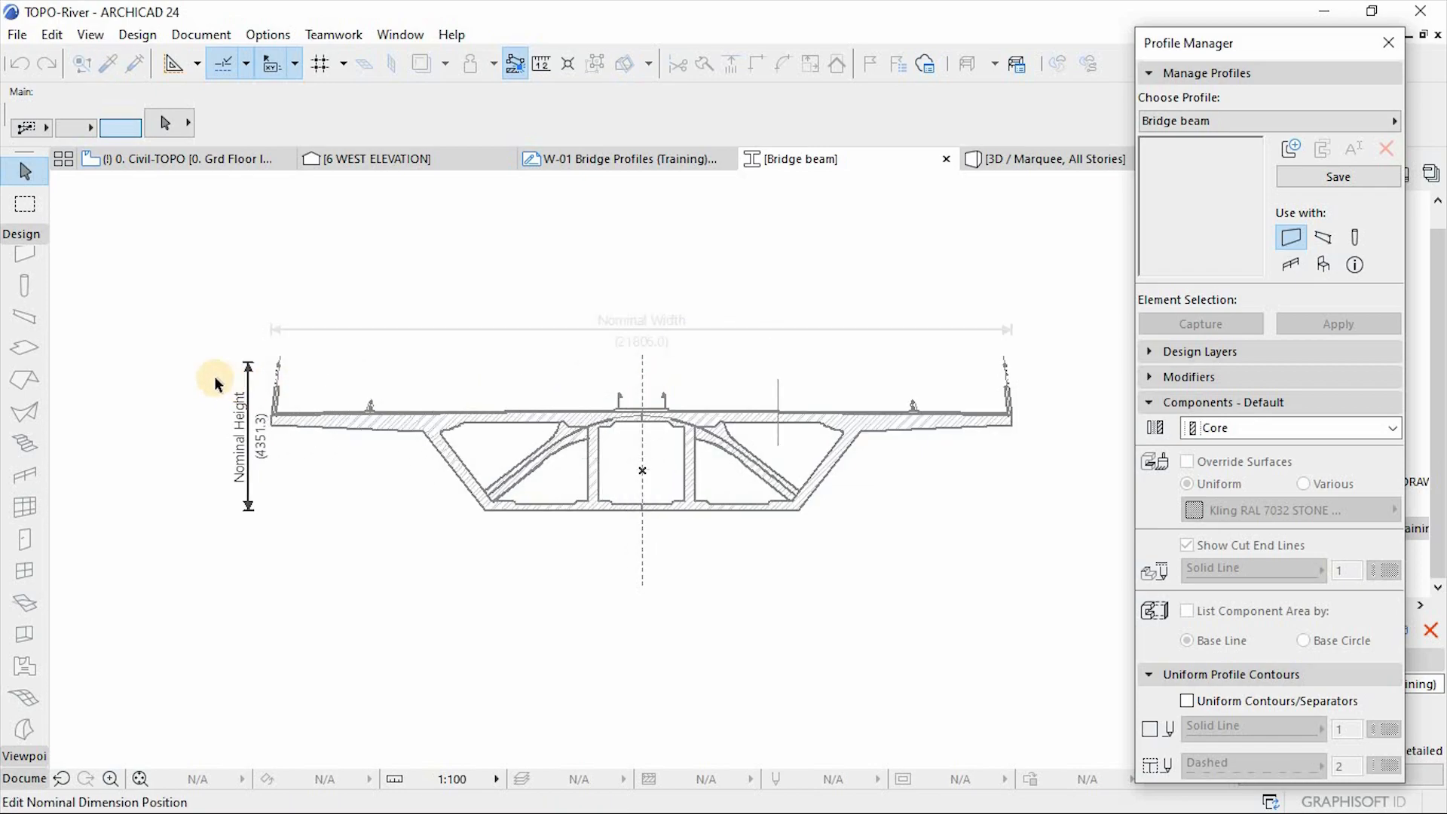
click(194, 376)
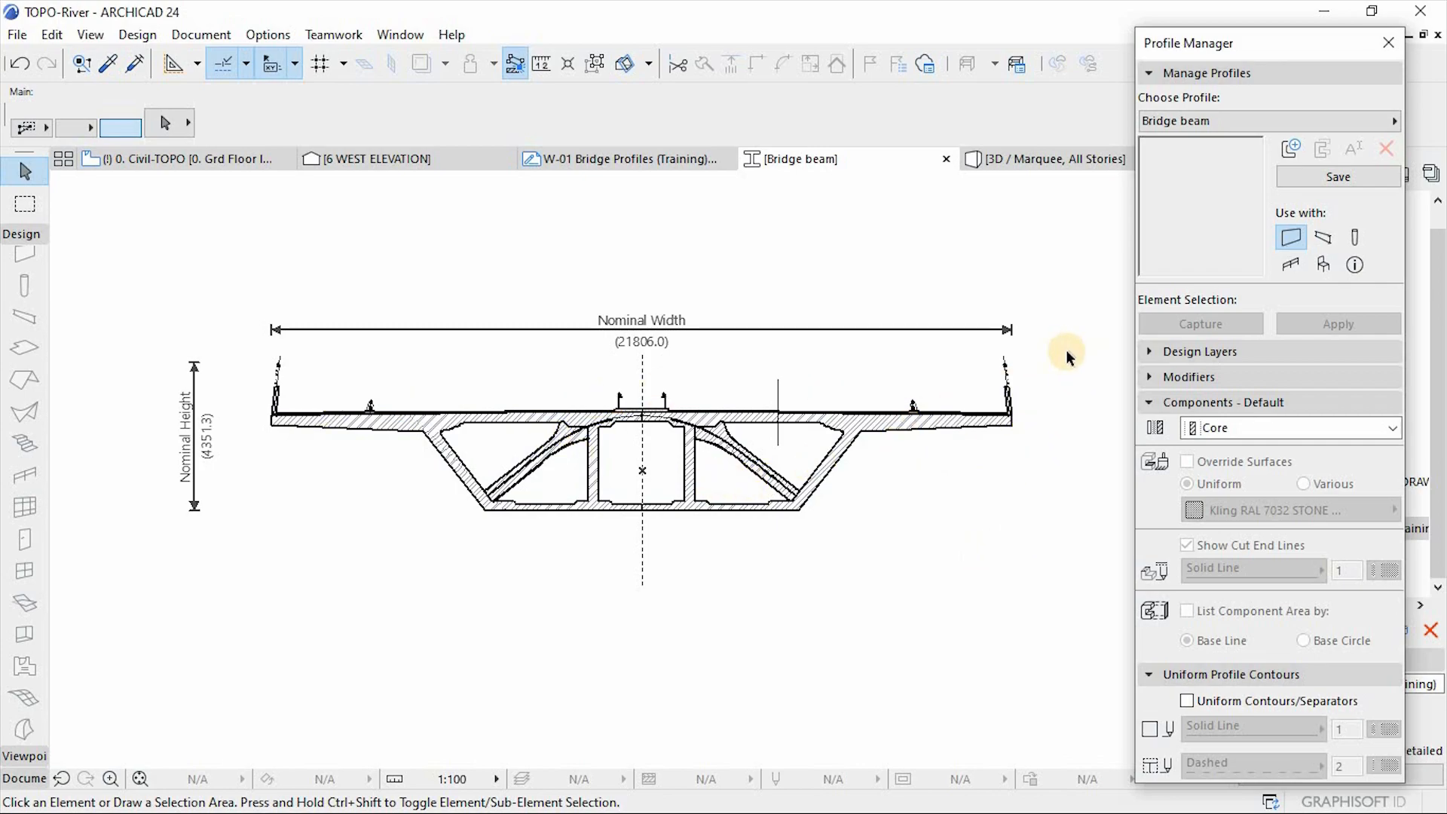
Move all profile elements from the top of the concrete slab on the center axis to the profile origin
drag(442, 537, 248, 570)
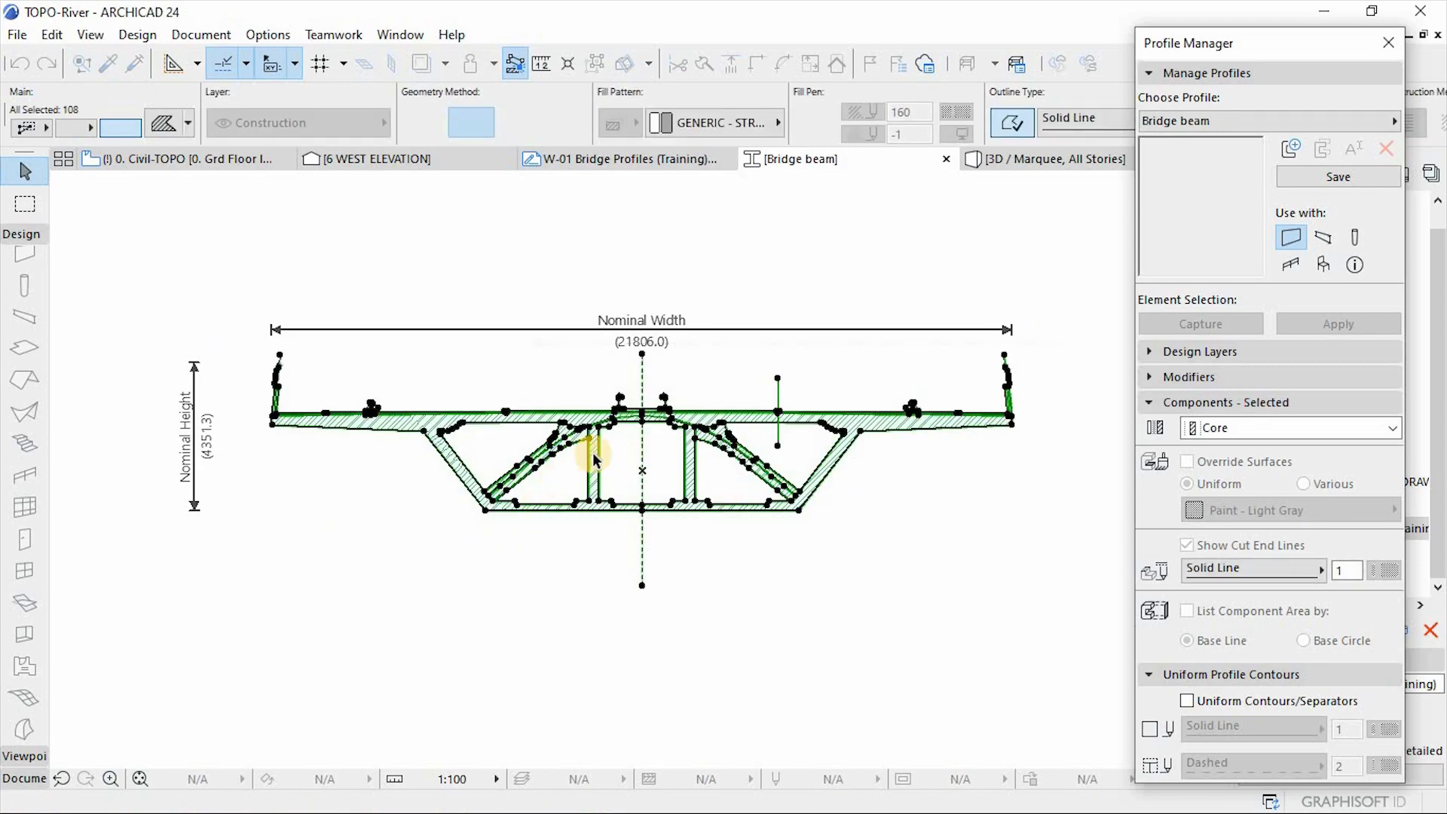
scroll(654, 431, up, 10)
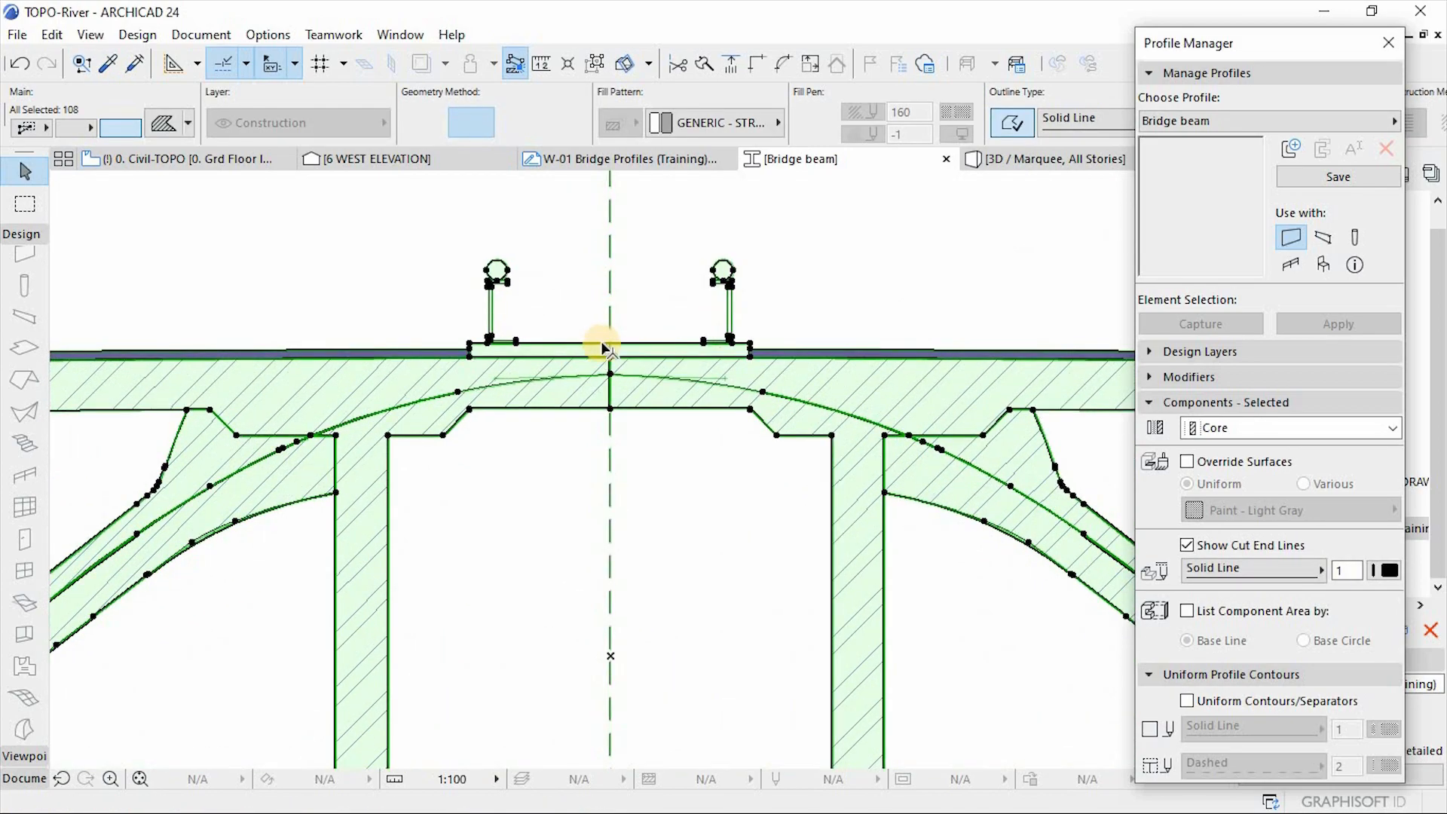
scroll(611, 345, up, 3)
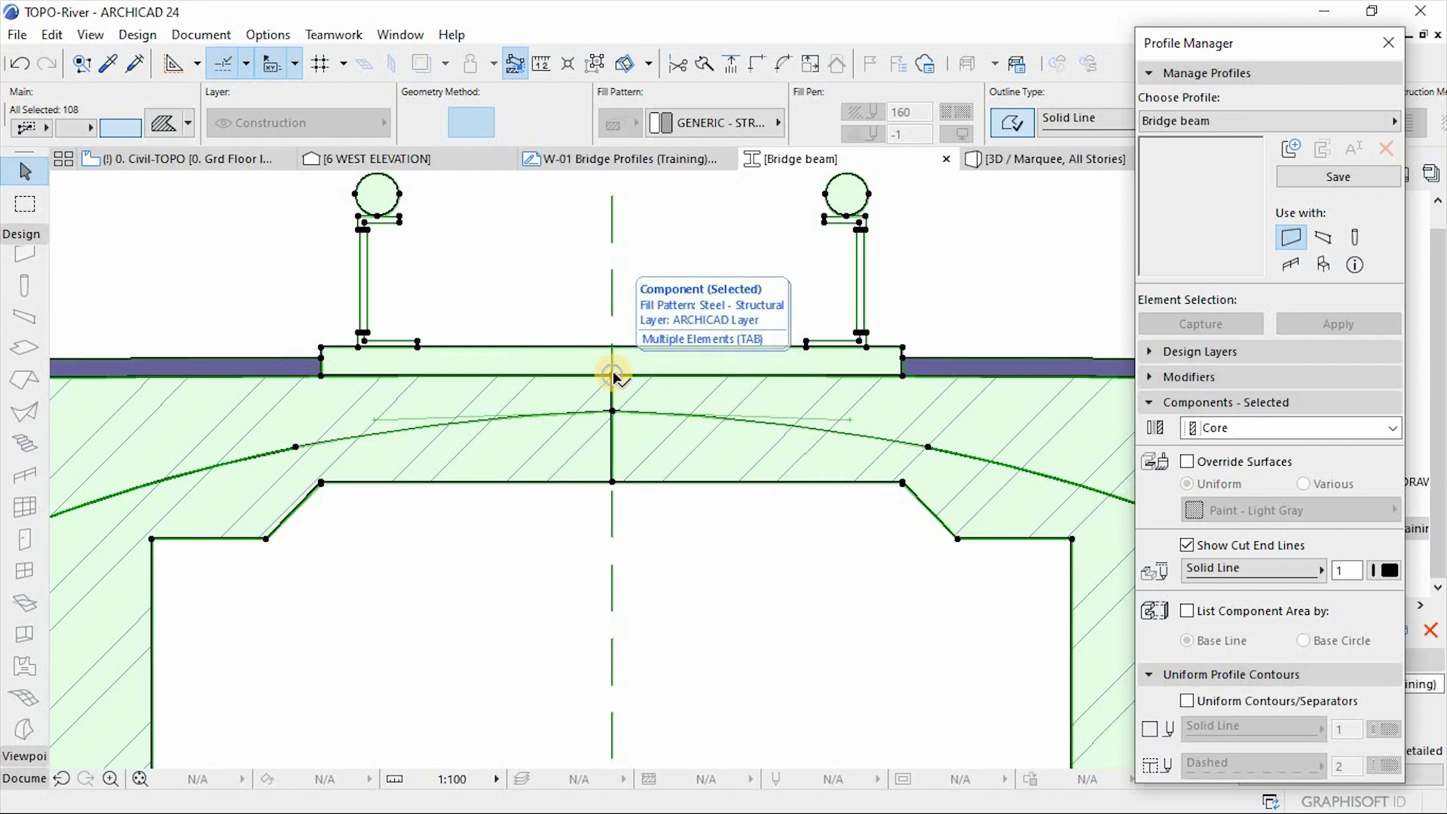
key(ctrl+d)
click(613, 375)
scroll(614, 210, down, 5)
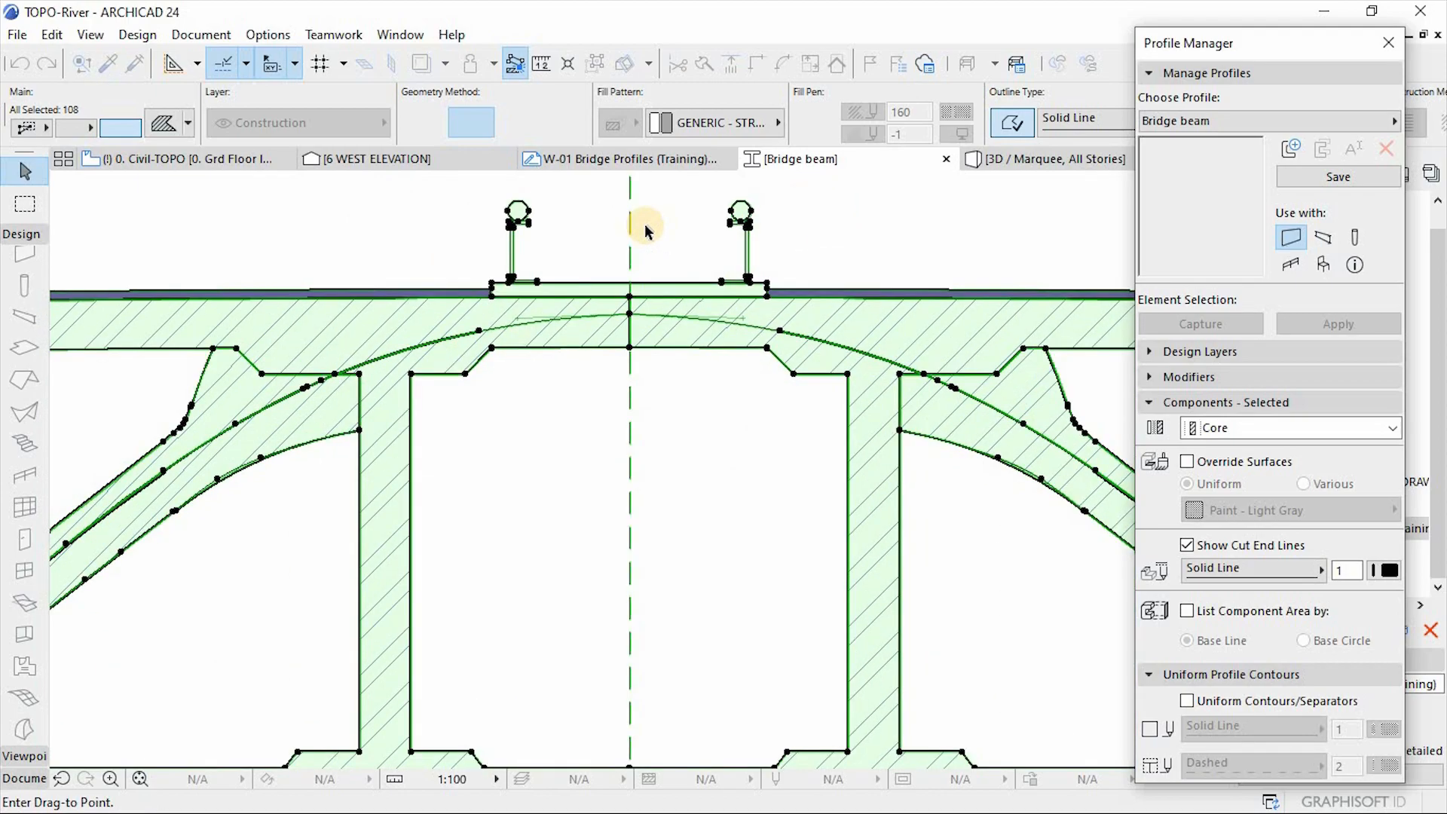
scroll(645, 231, down, 3)
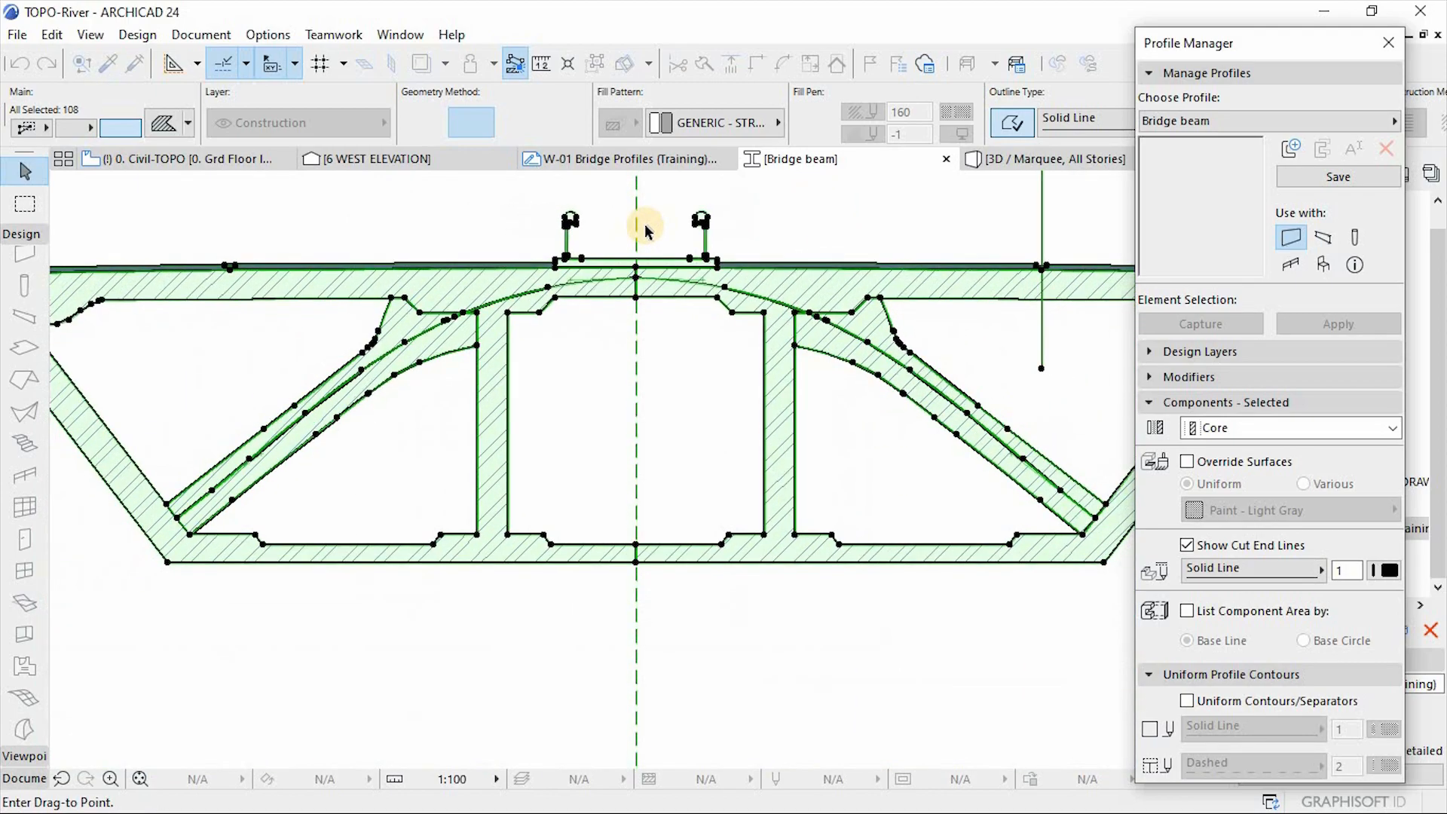
click(637, 437)
scroll(667, 364, down, 3)
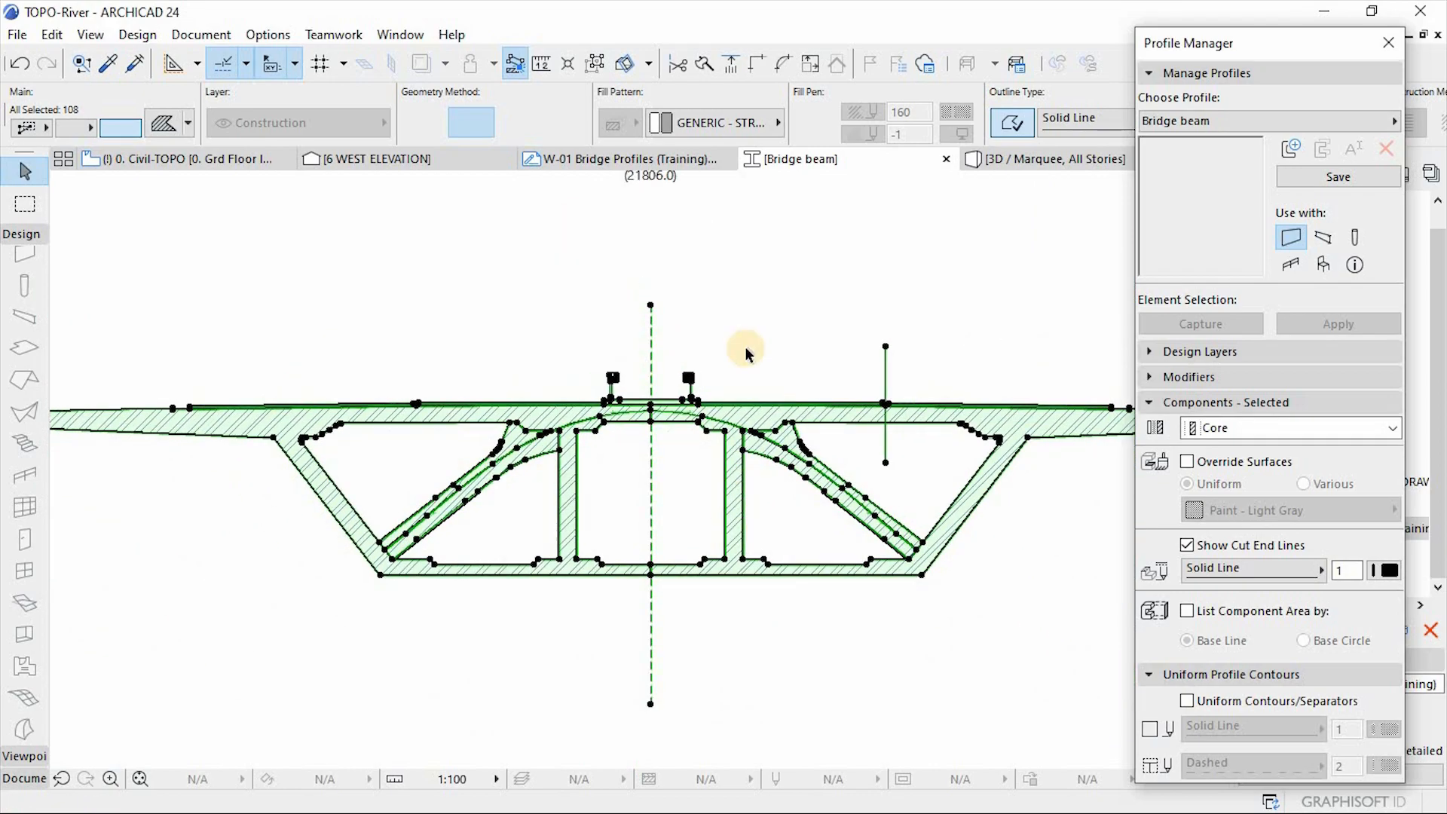
scroll(744, 491, down, 1)
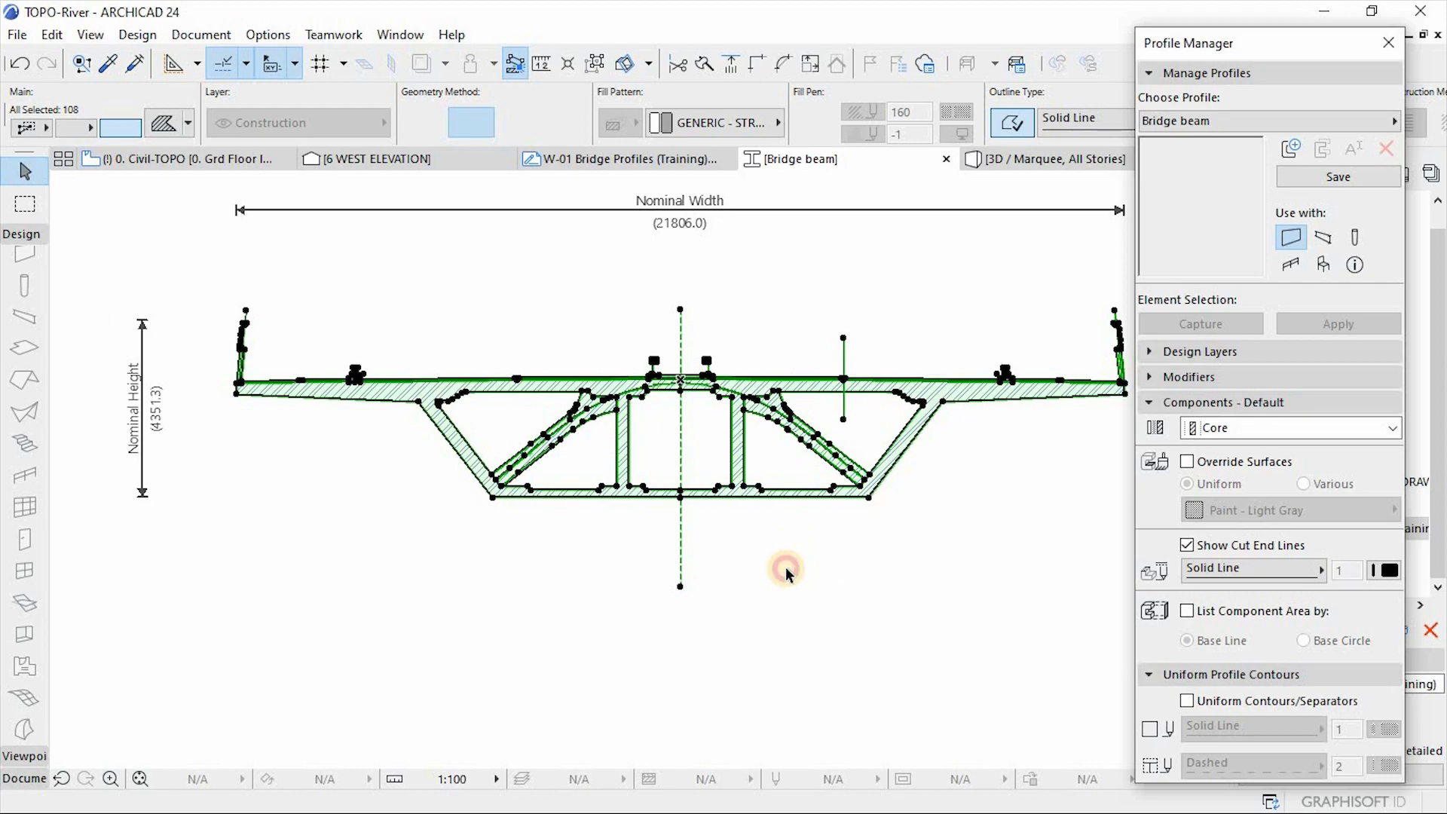
click(786, 569)
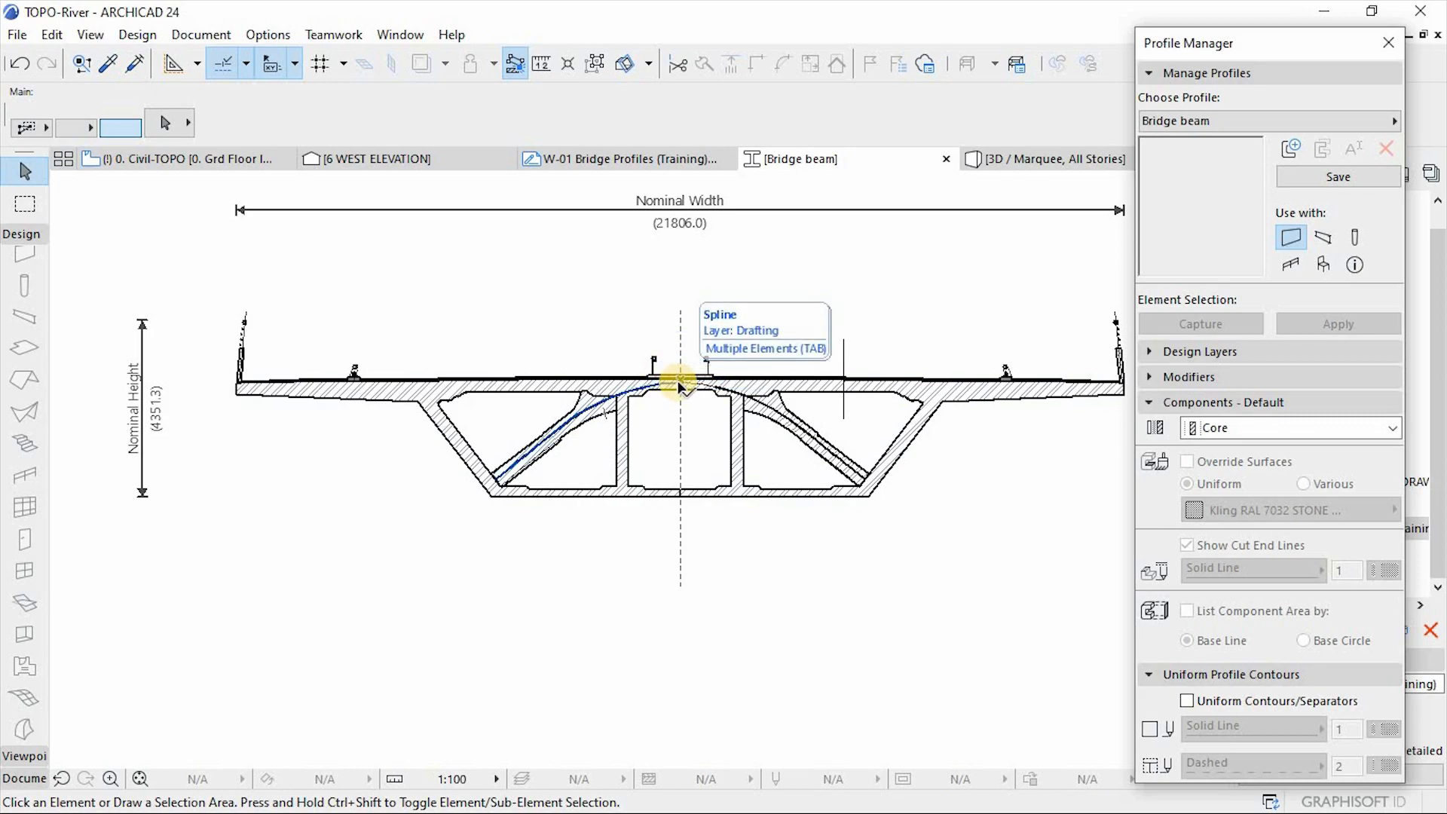
Delete the outer railing at the right end of the deck and the round rails above the nearby road-side curb
scroll(828, 441, down, 3)
scroll(752, 405, up, 3)
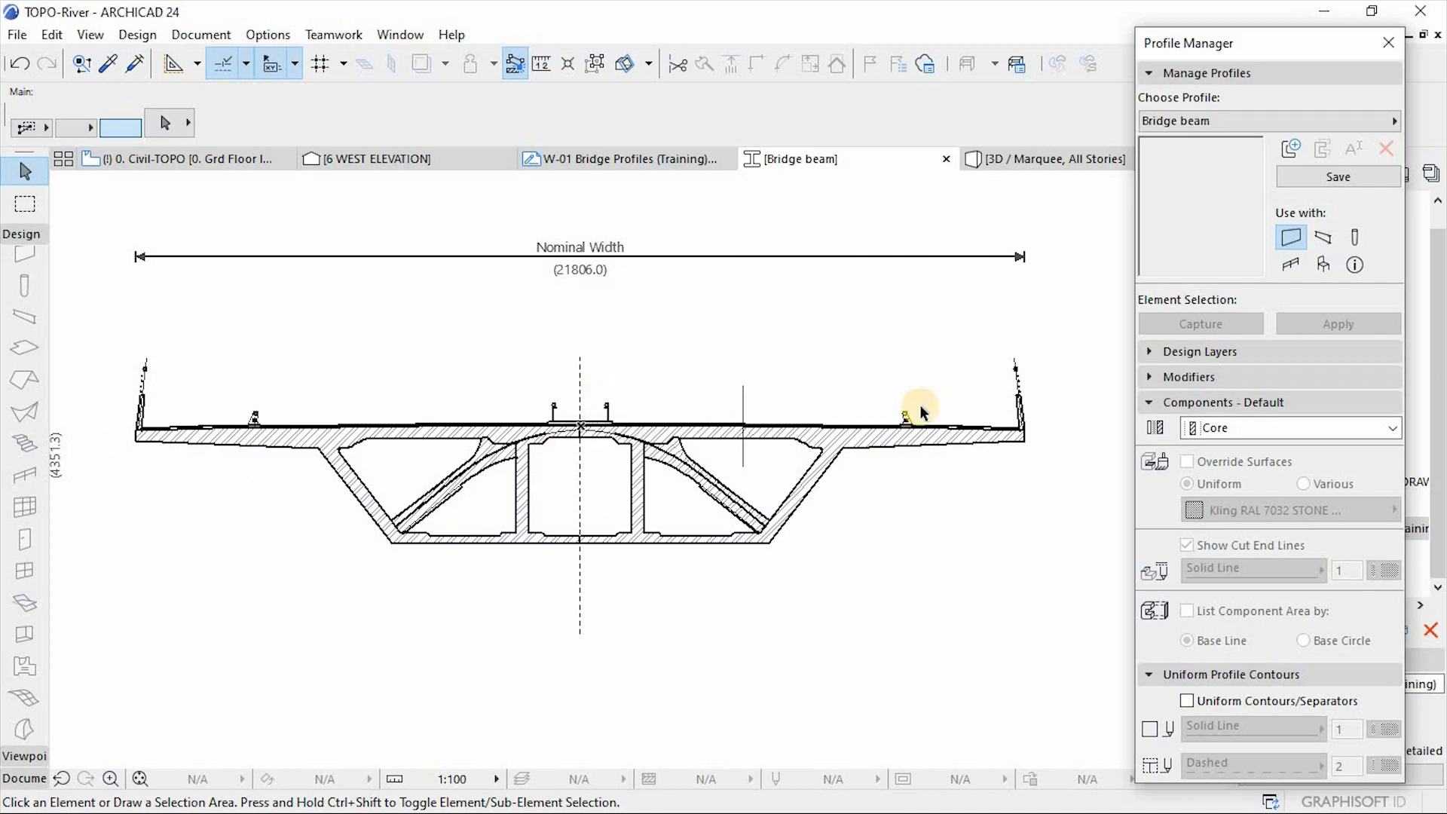
scroll(1037, 377, up, 5)
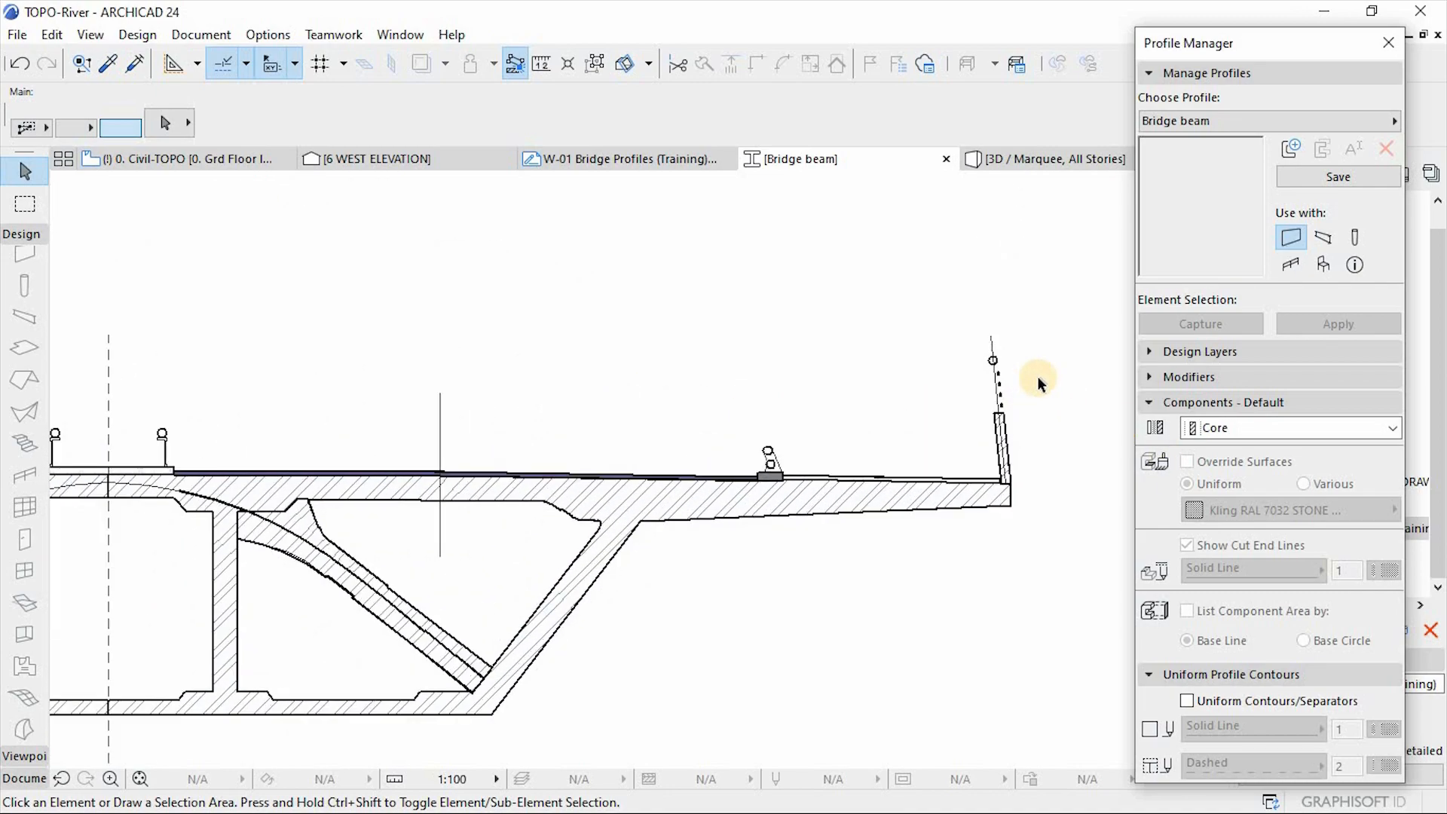
drag(1057, 273, 914, 469)
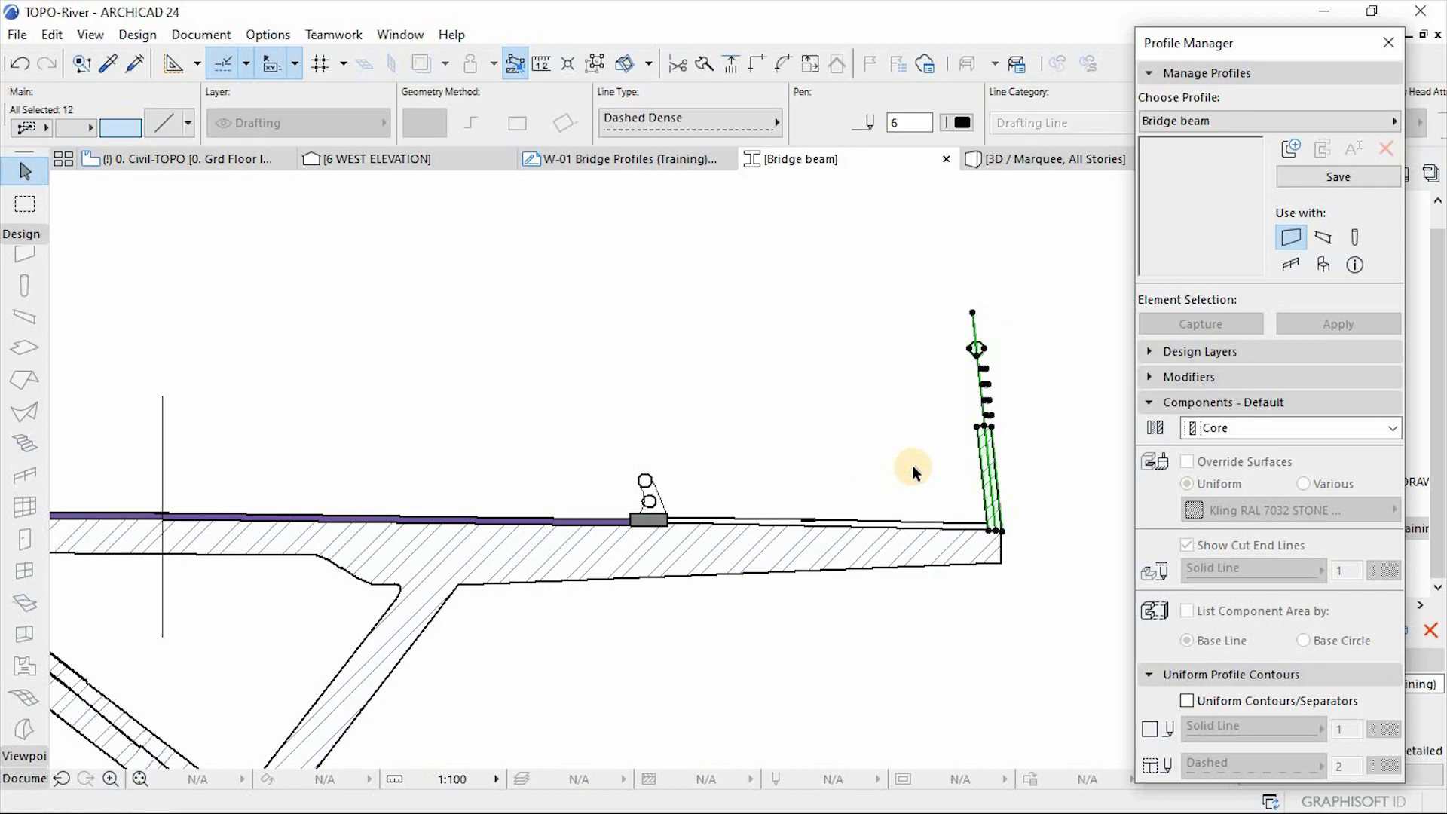
key(Delete)
drag(786, 423, 612, 504)
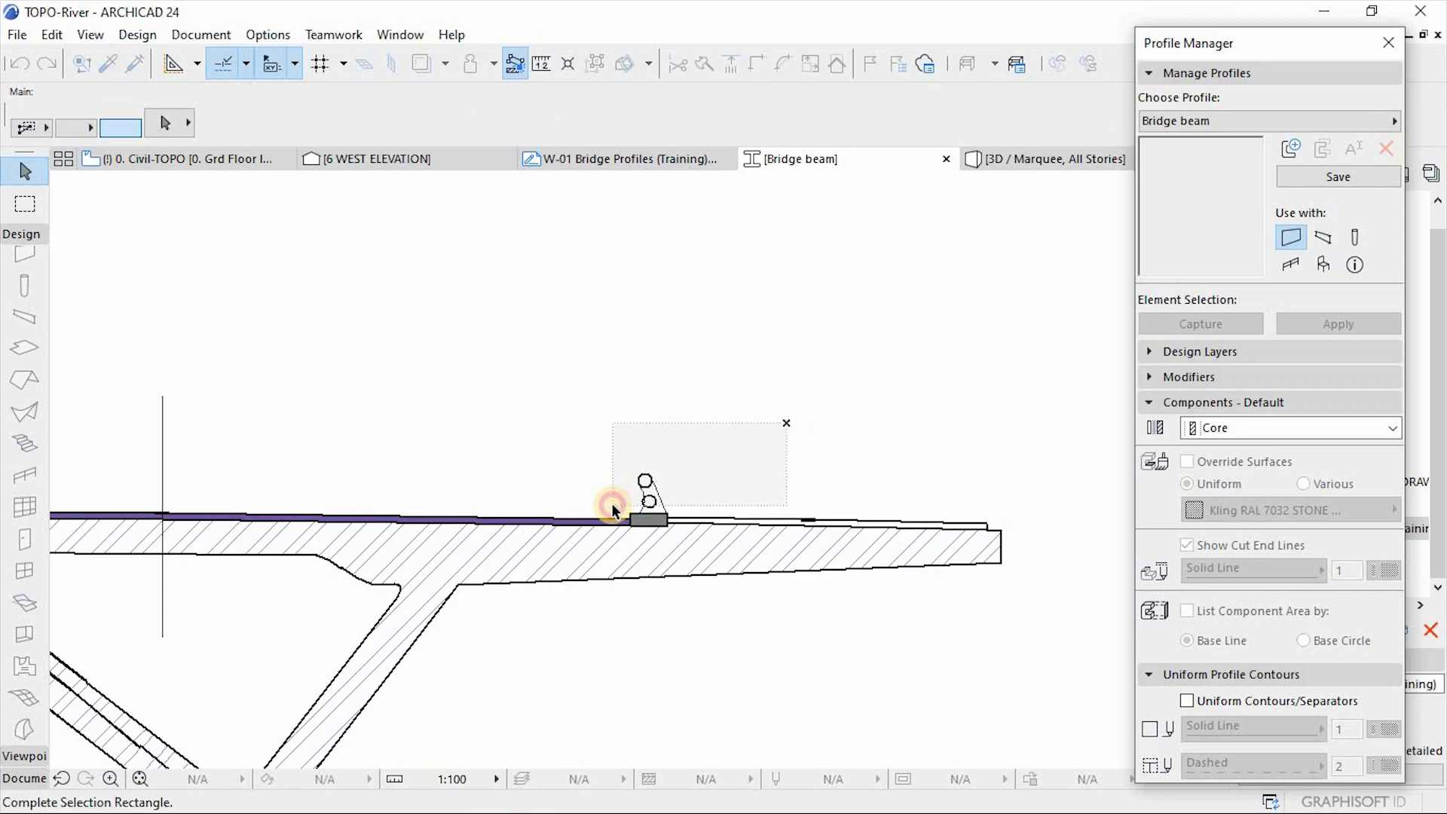
click(612, 503)
key(Delete)
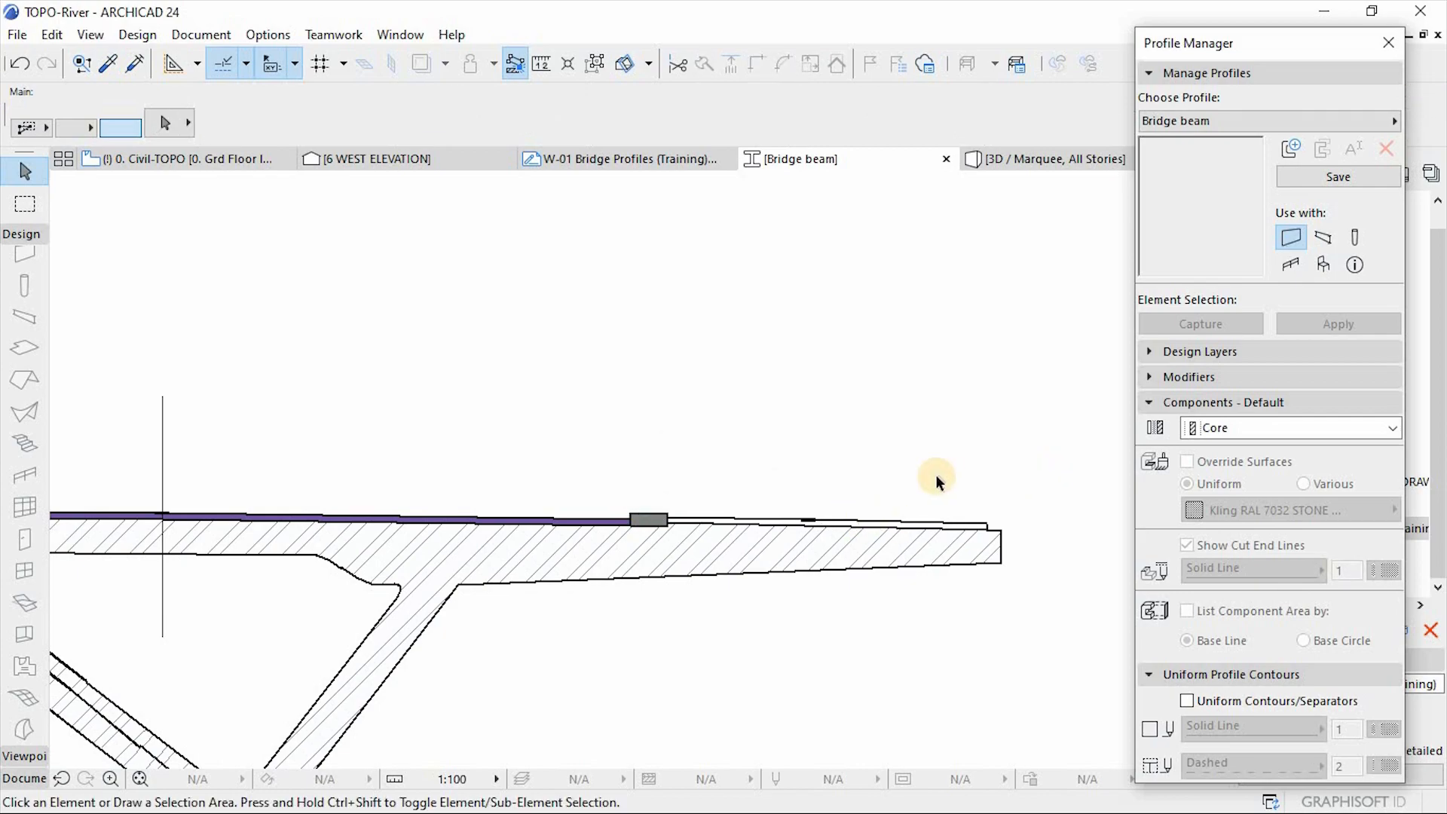
scroll(805, 518, up, 4)
scroll(886, 495, down, 10)
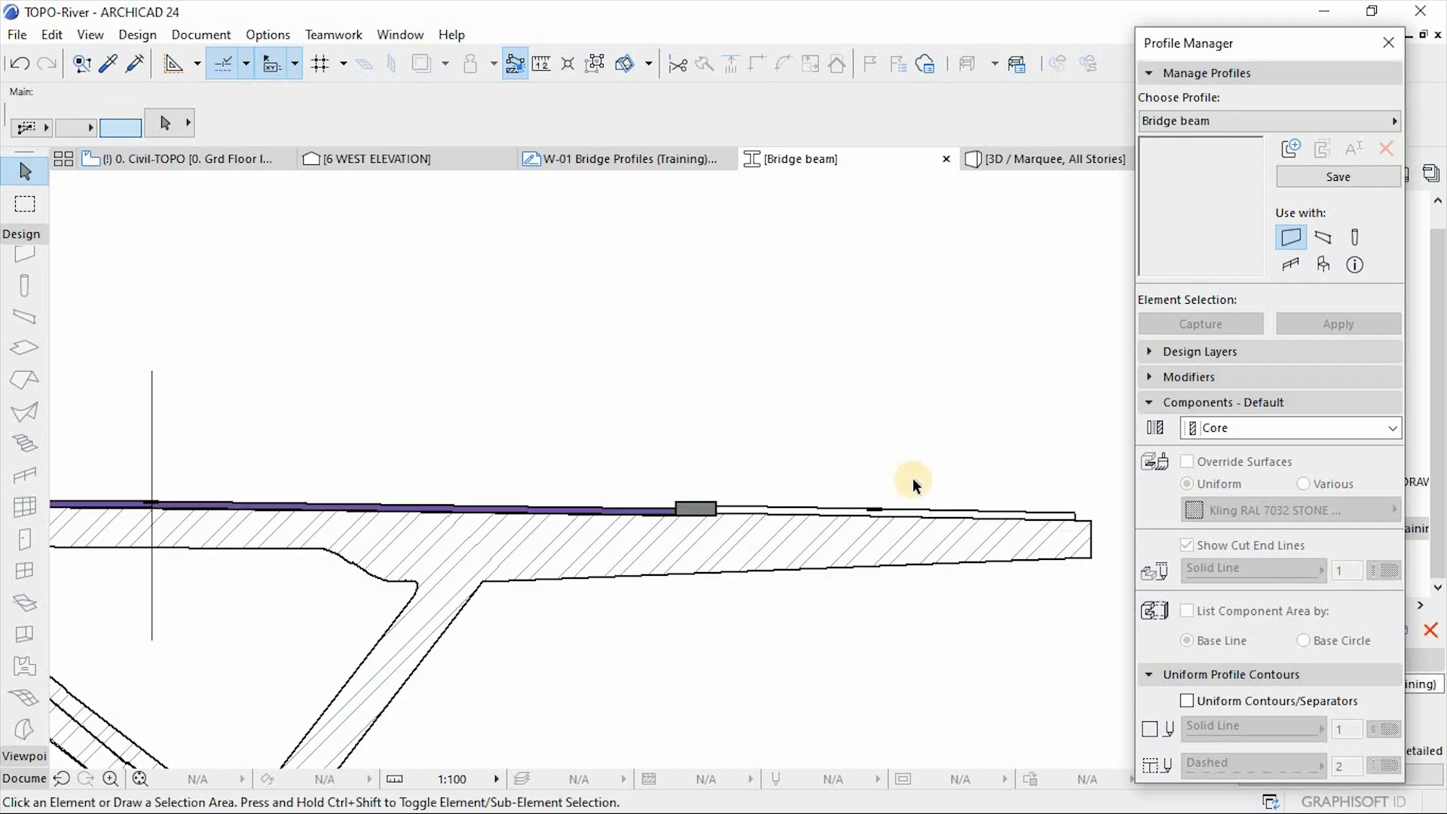
Delete the two round-topped railings standing on the central median of the bridge deck profile
scroll(633, 482, up, 10)
click(835, 357)
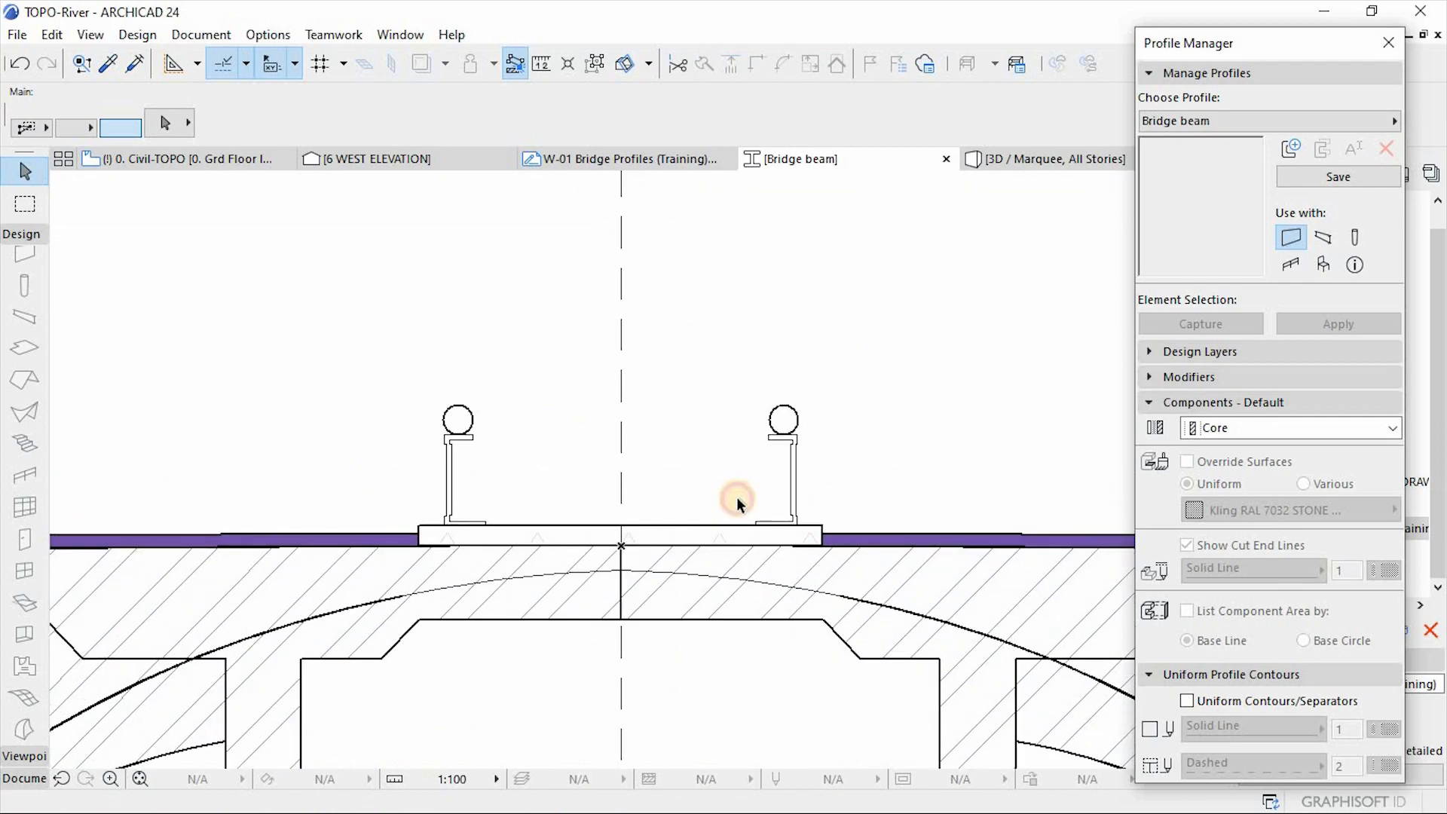
click(734, 518)
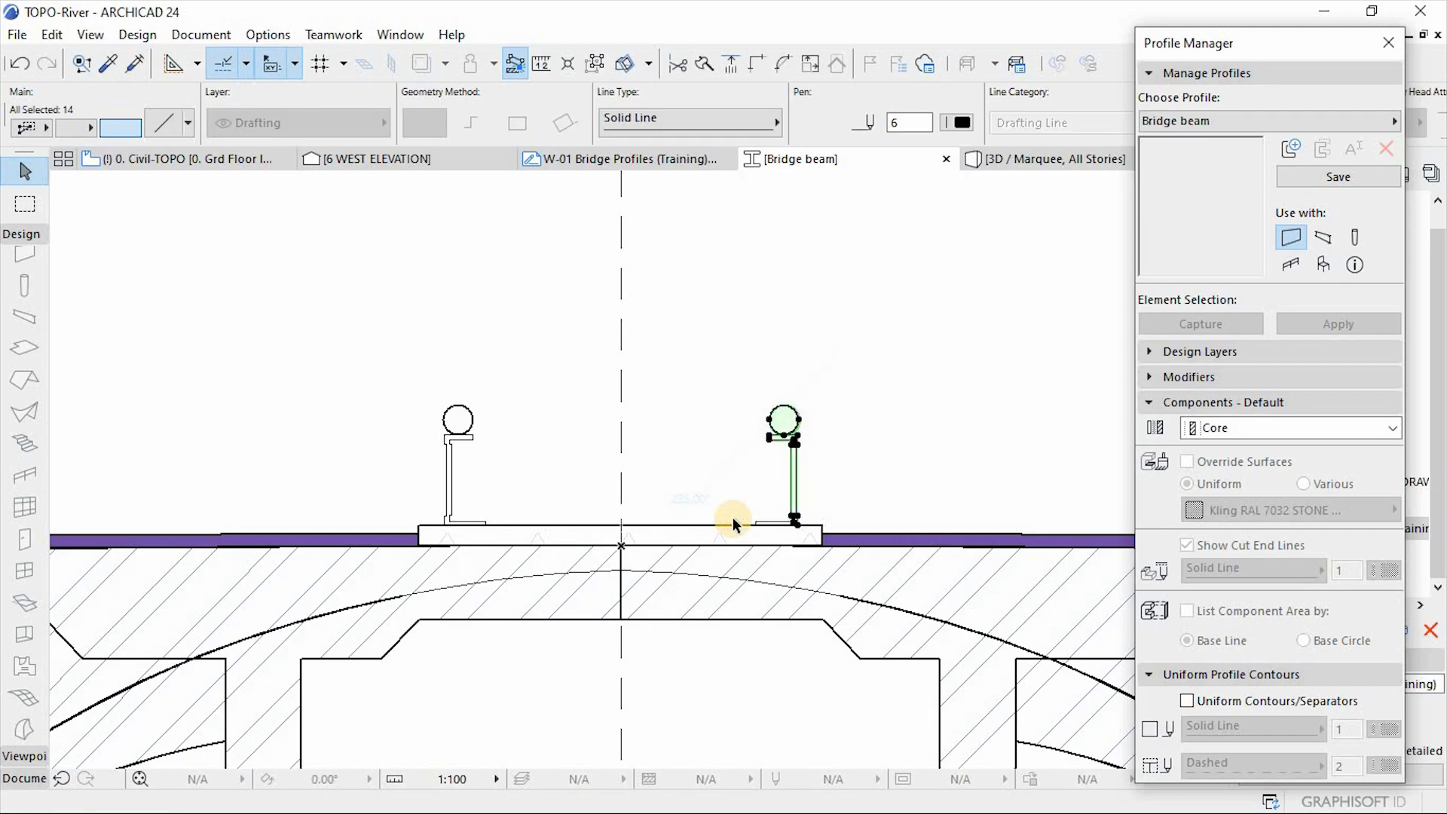
key(Delete)
click(542, 371)
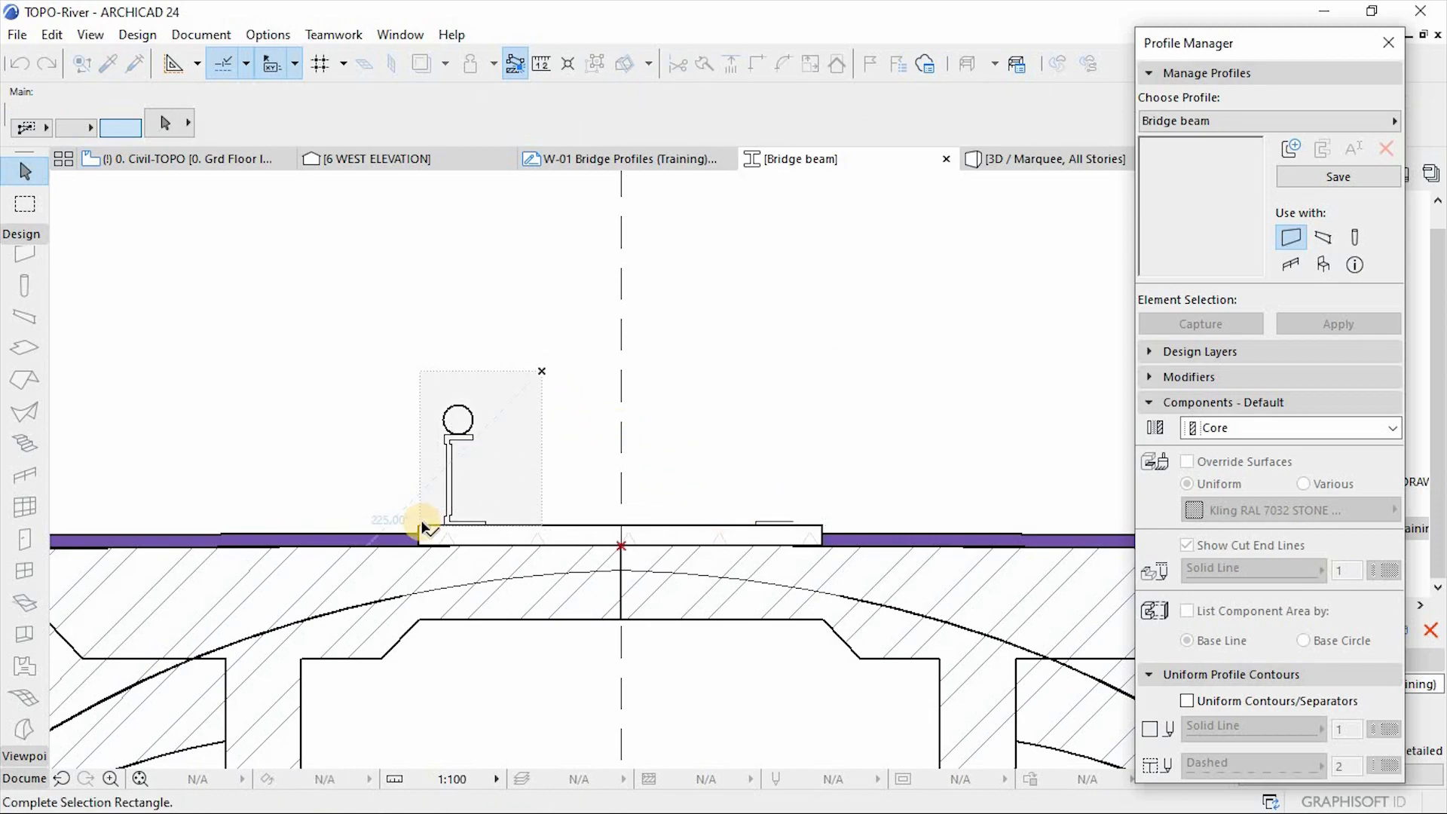
click(420, 517)
key(Delete)
Delete the outer railing at the deck's left end and the round rails above the nearby road-side curb
scroll(873, 434, down, 6)
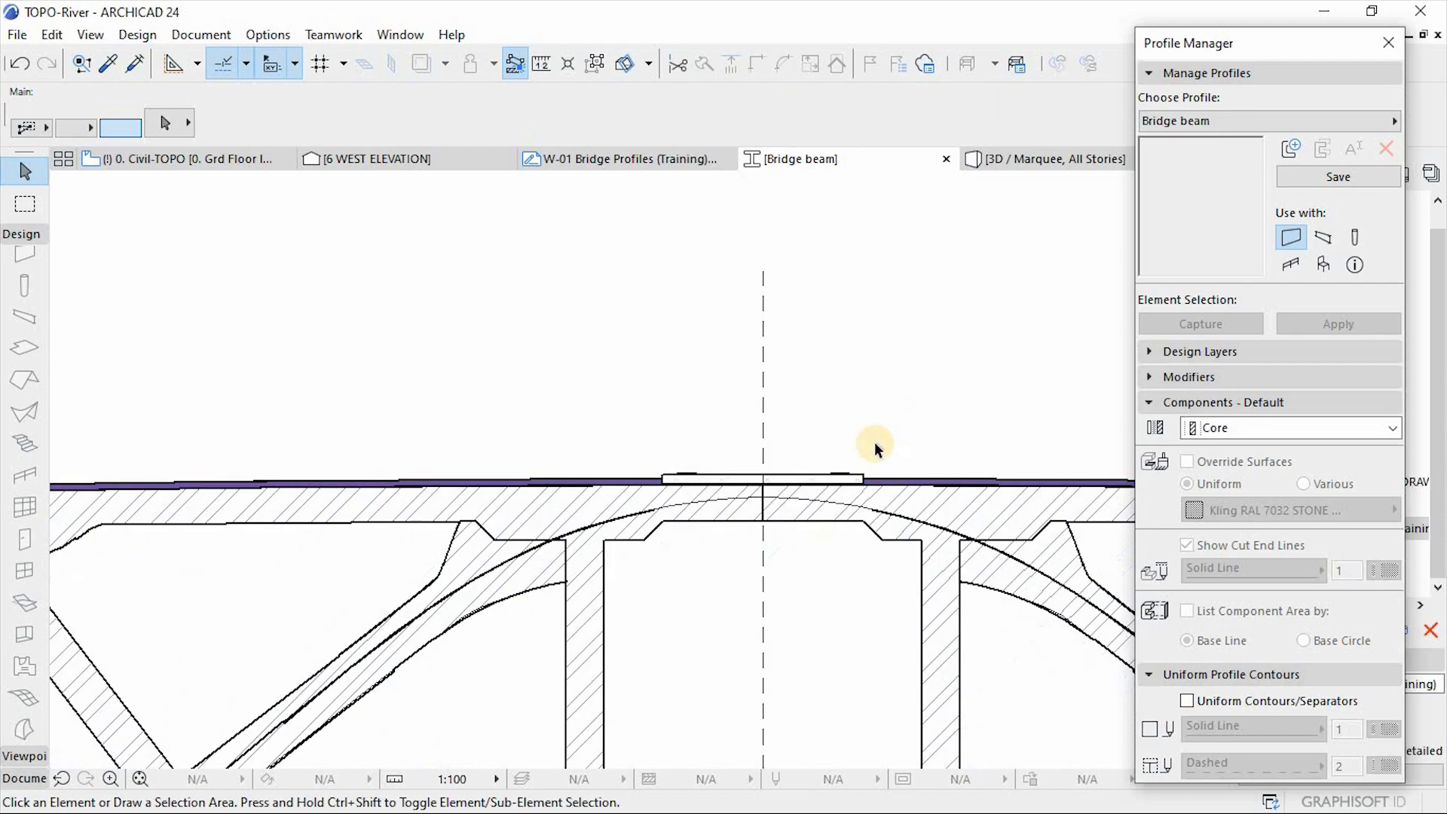
scroll(377, 430, up, 2)
click(724, 270)
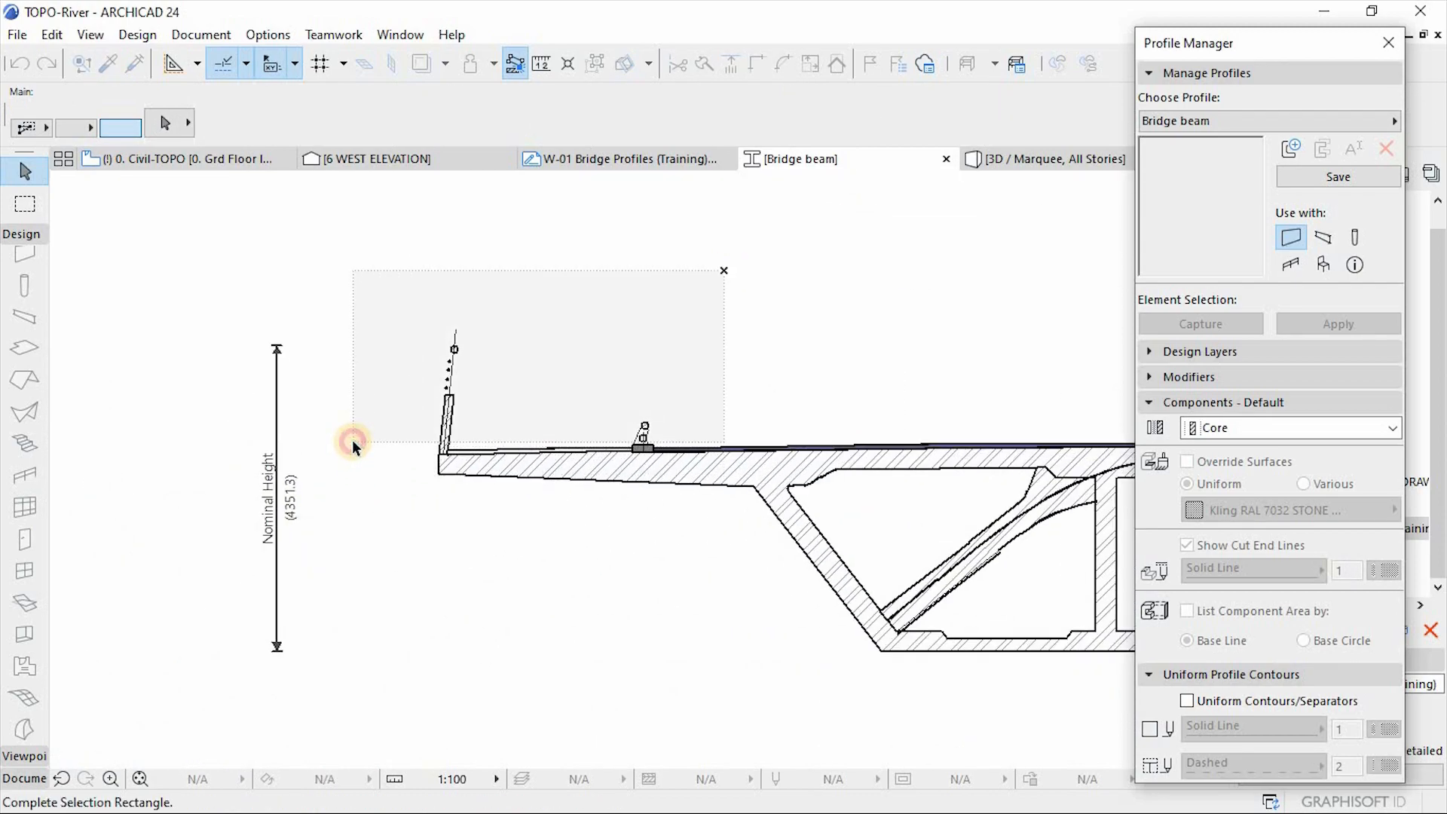
click(352, 443)
key(Delete)
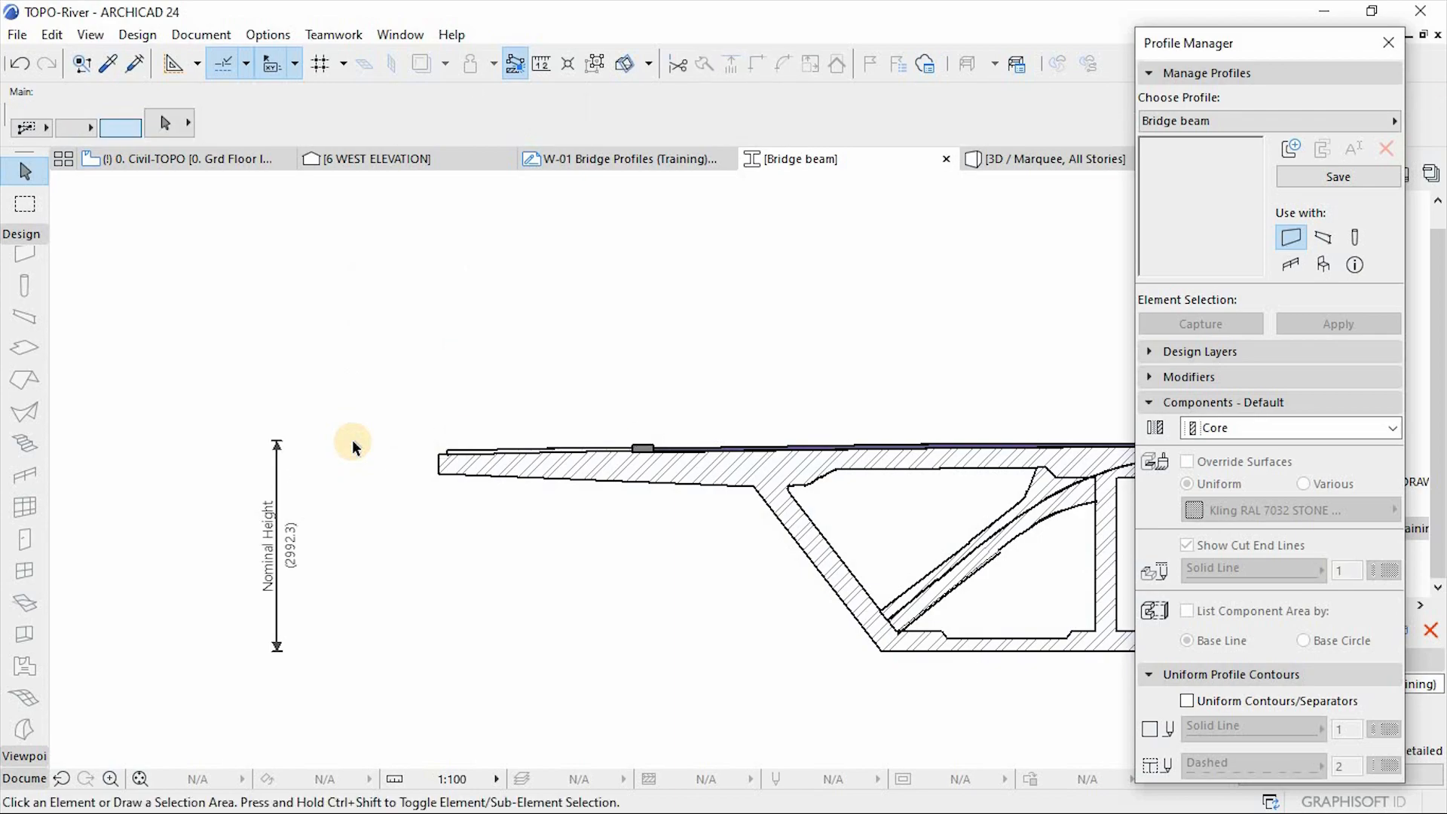
Make the "Bridge beam" profile available for beams as well and save it
scroll(352, 442, down, 4)
scroll(601, 434, down, 1)
scroll(759, 447, up, 1)
scroll(775, 445, up, 2)
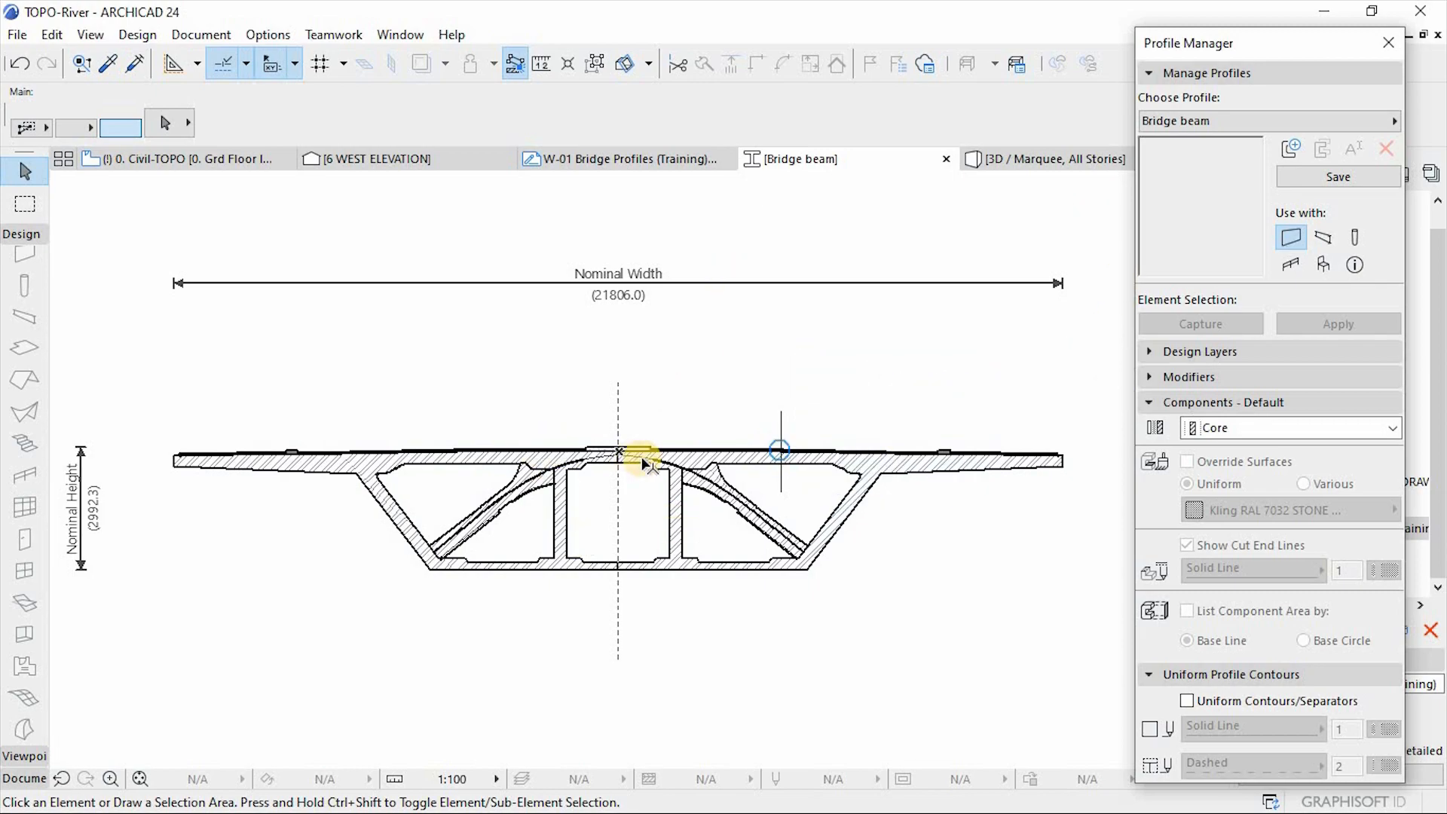
click(1323, 238)
click(1352, 175)
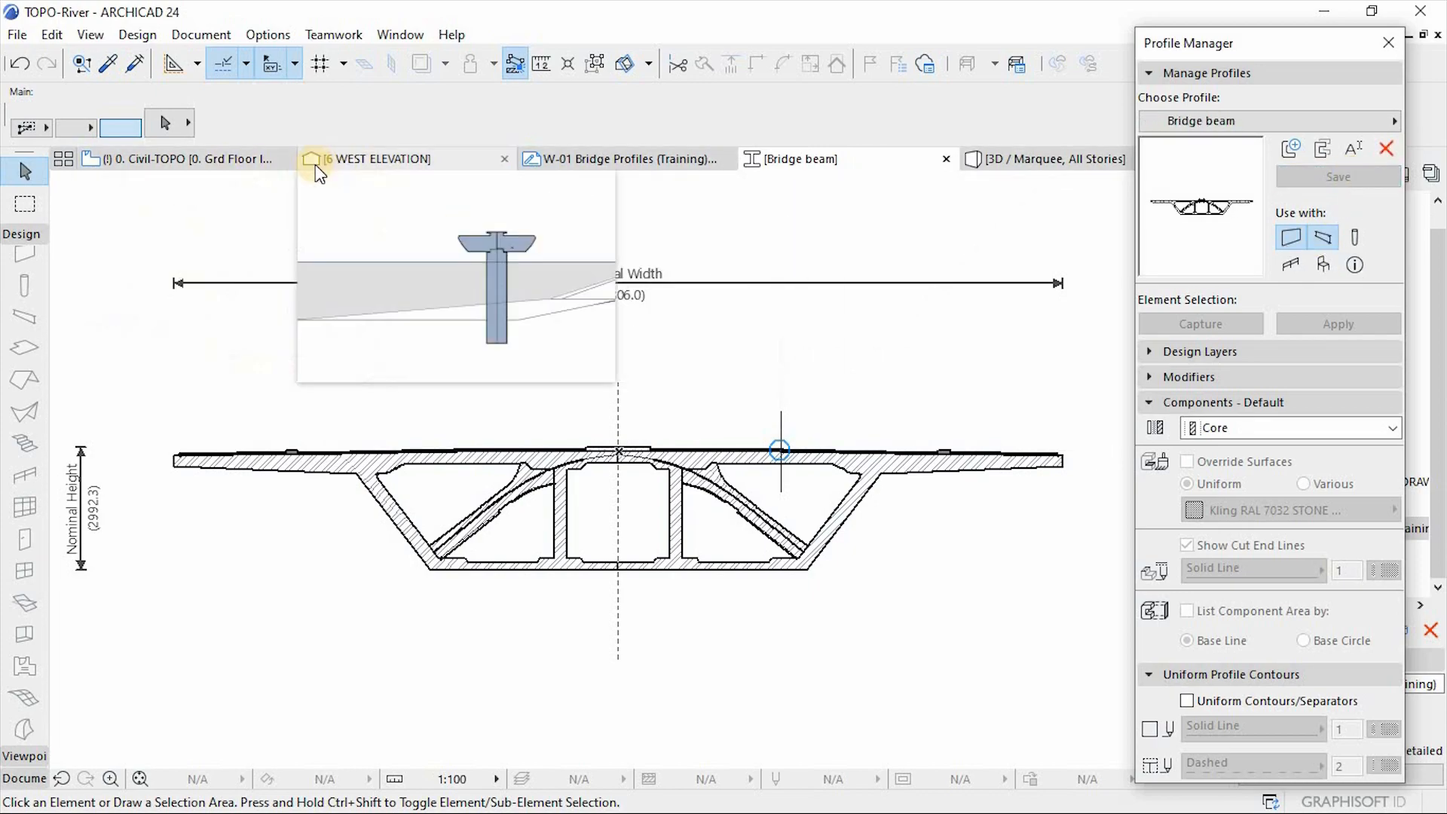
Return to the Civil-TOPO ground floor plan and collapse the Profile Manager's Manage Profiles section, moving the palette clear of the drawing
click(208, 165)
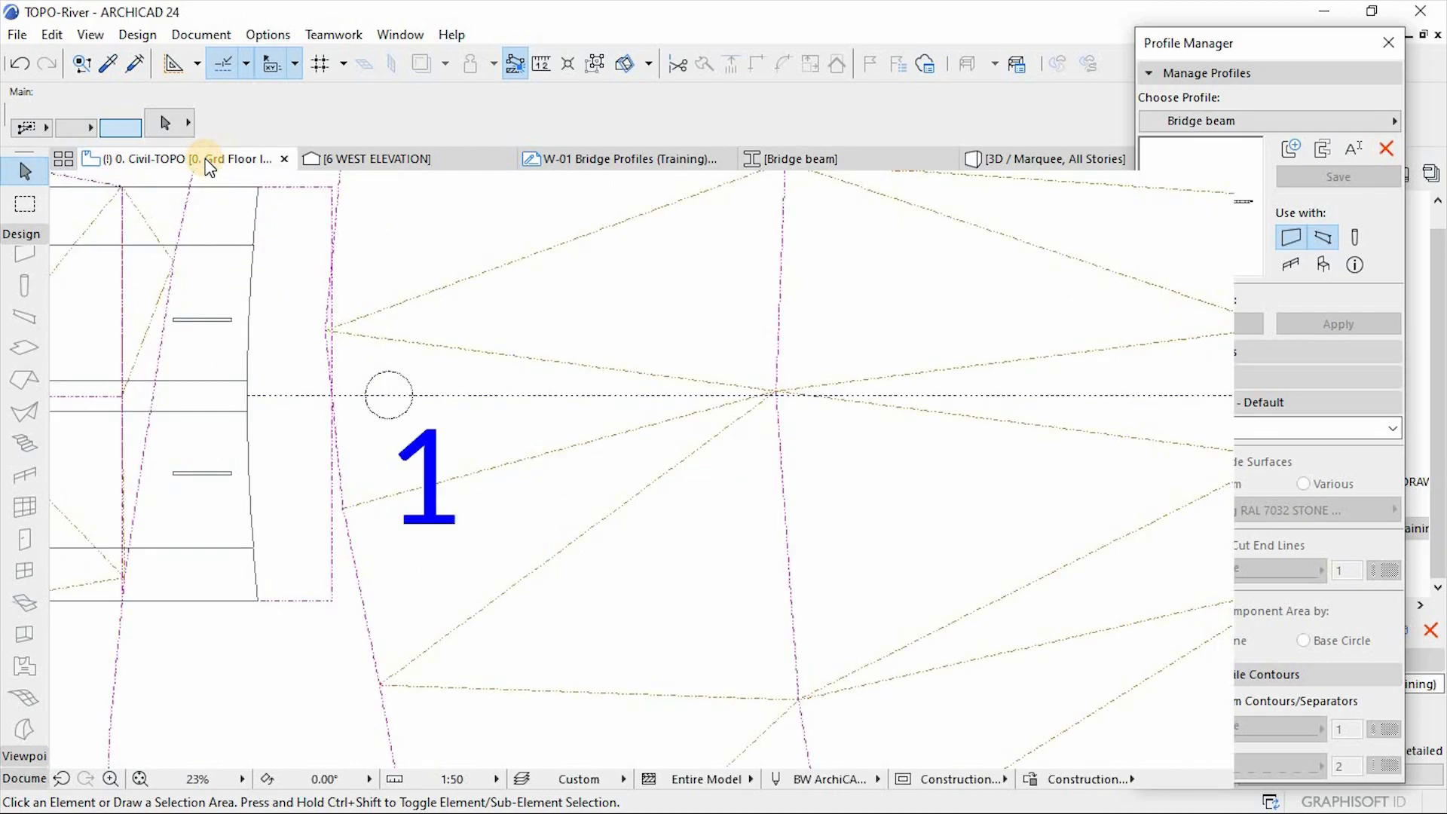
click(413, 395)
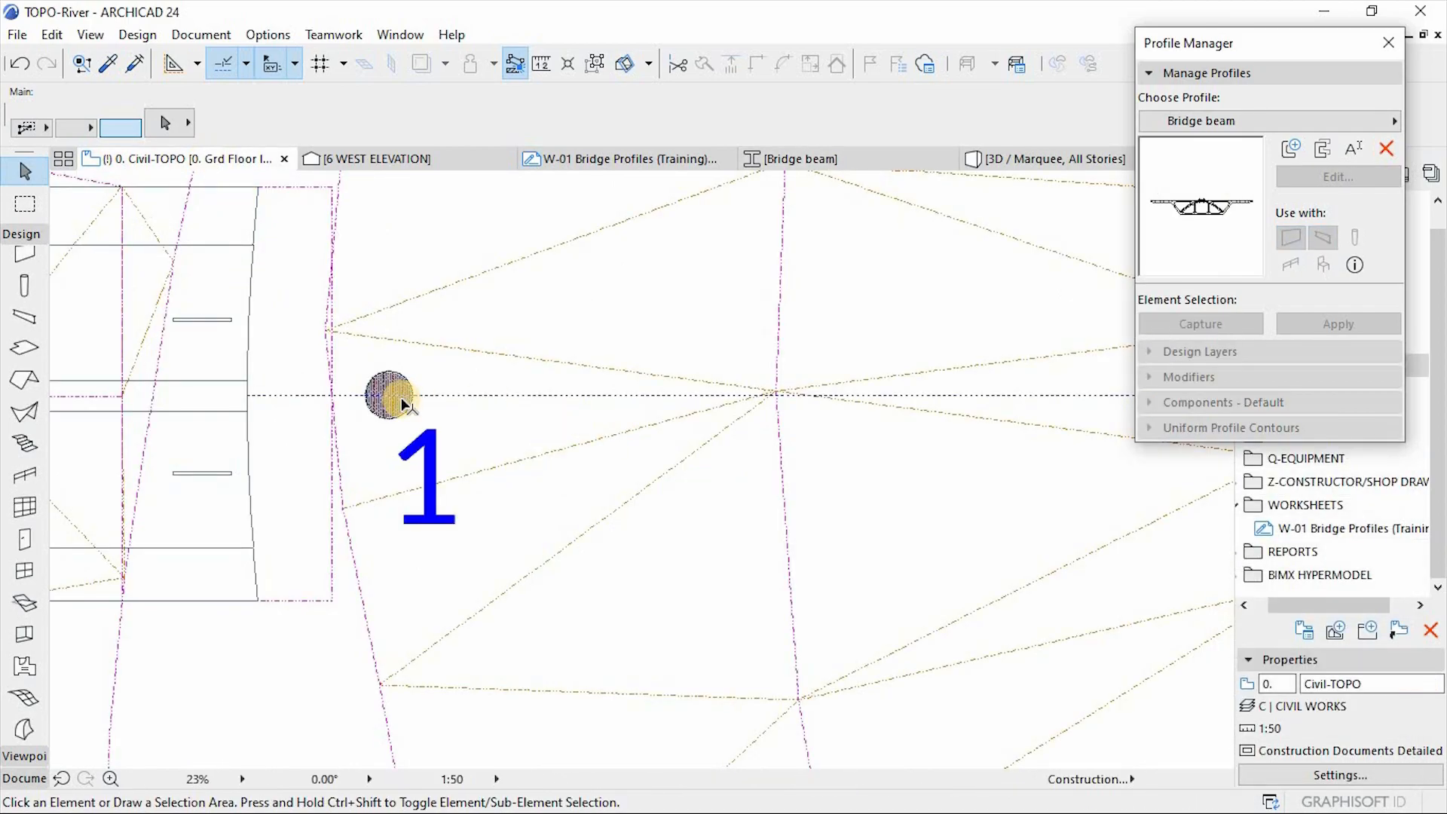
scroll(336, 413, down, 5)
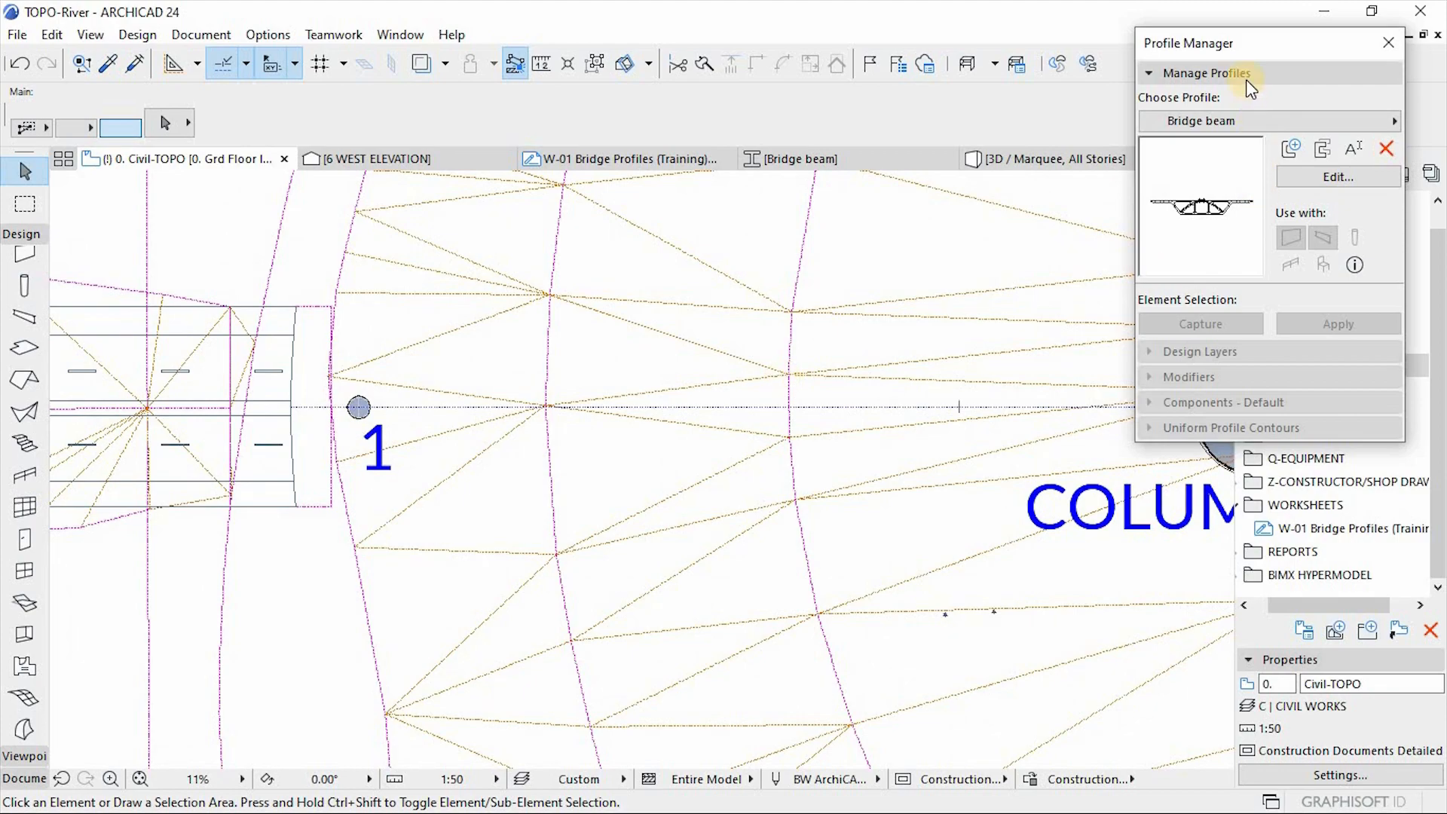
click(1196, 74)
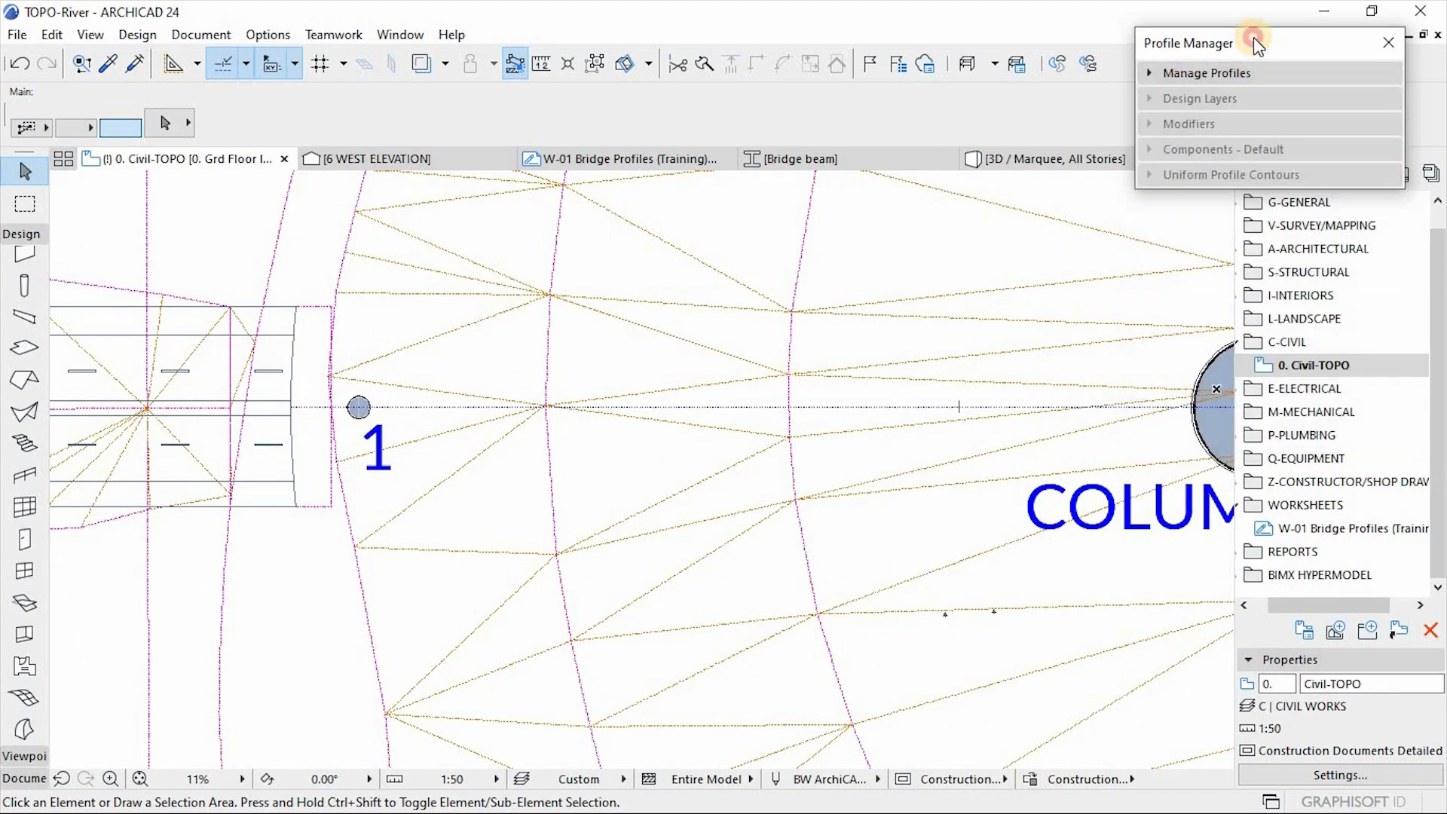
drag(1254, 37, 1249, 1)
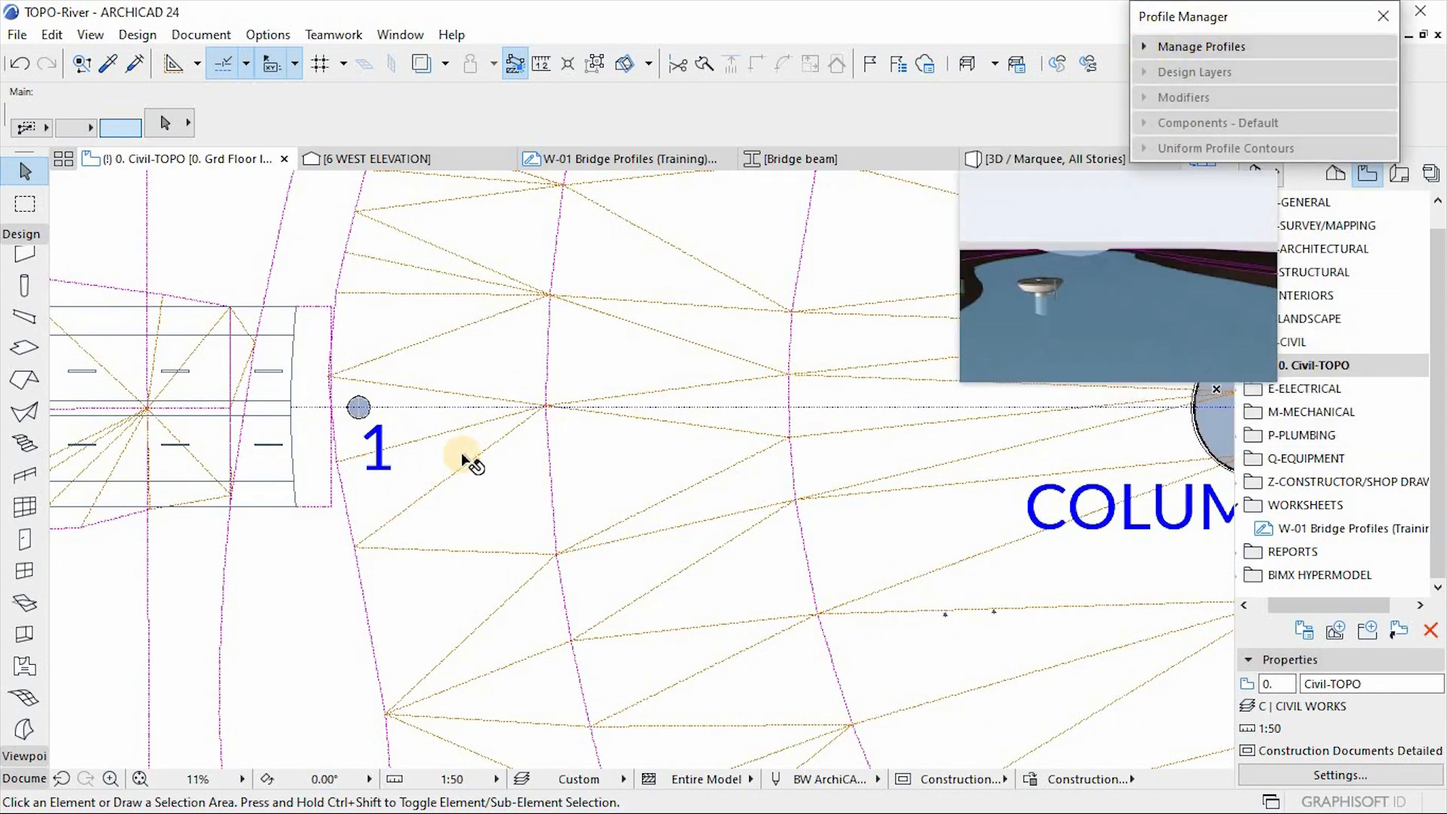
Set up the Beam tool with a complex profile structure using the "Bridge beam" profile
scroll(404, 491, down, 2)
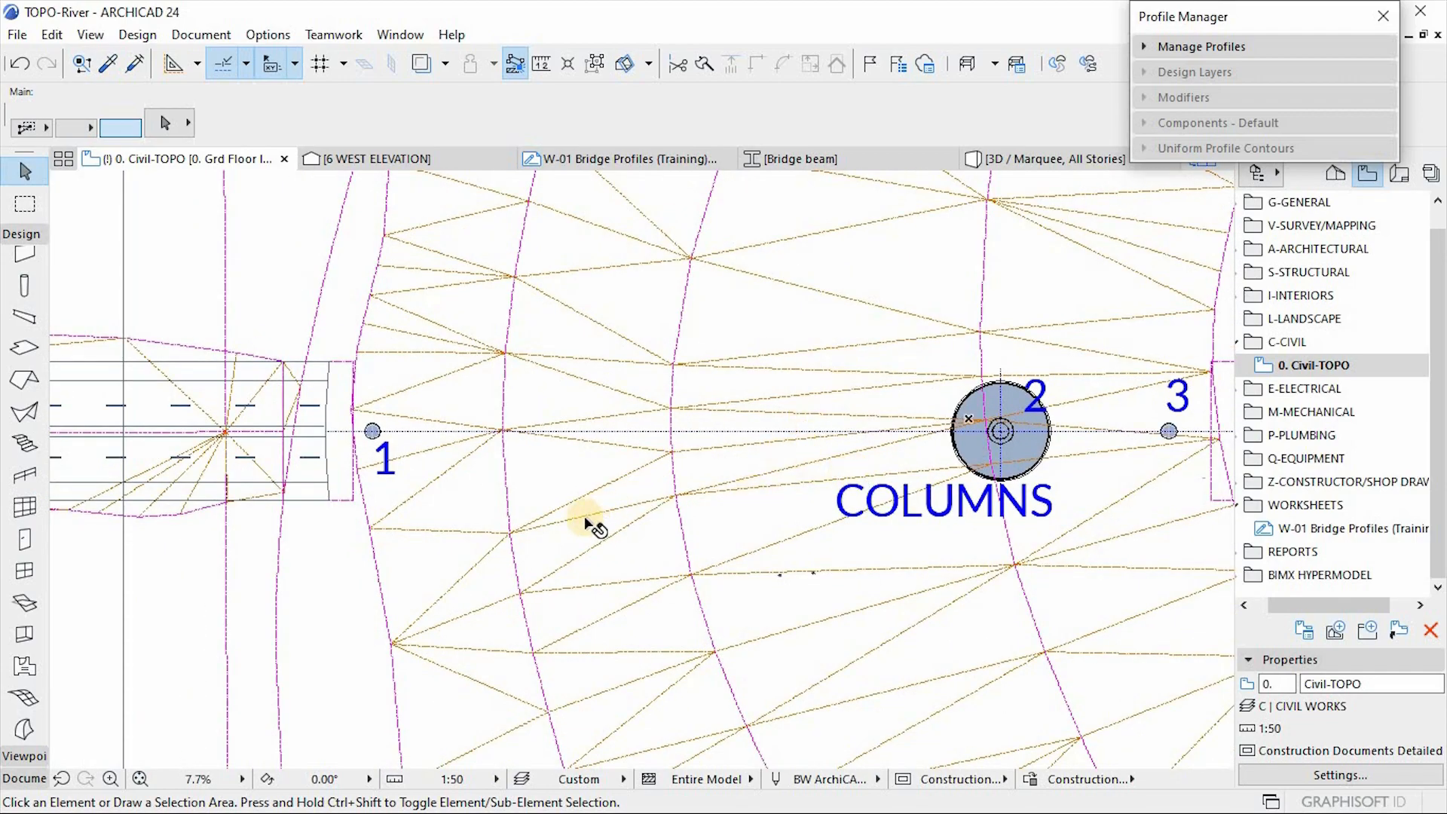
scroll(435, 536, down, 1)
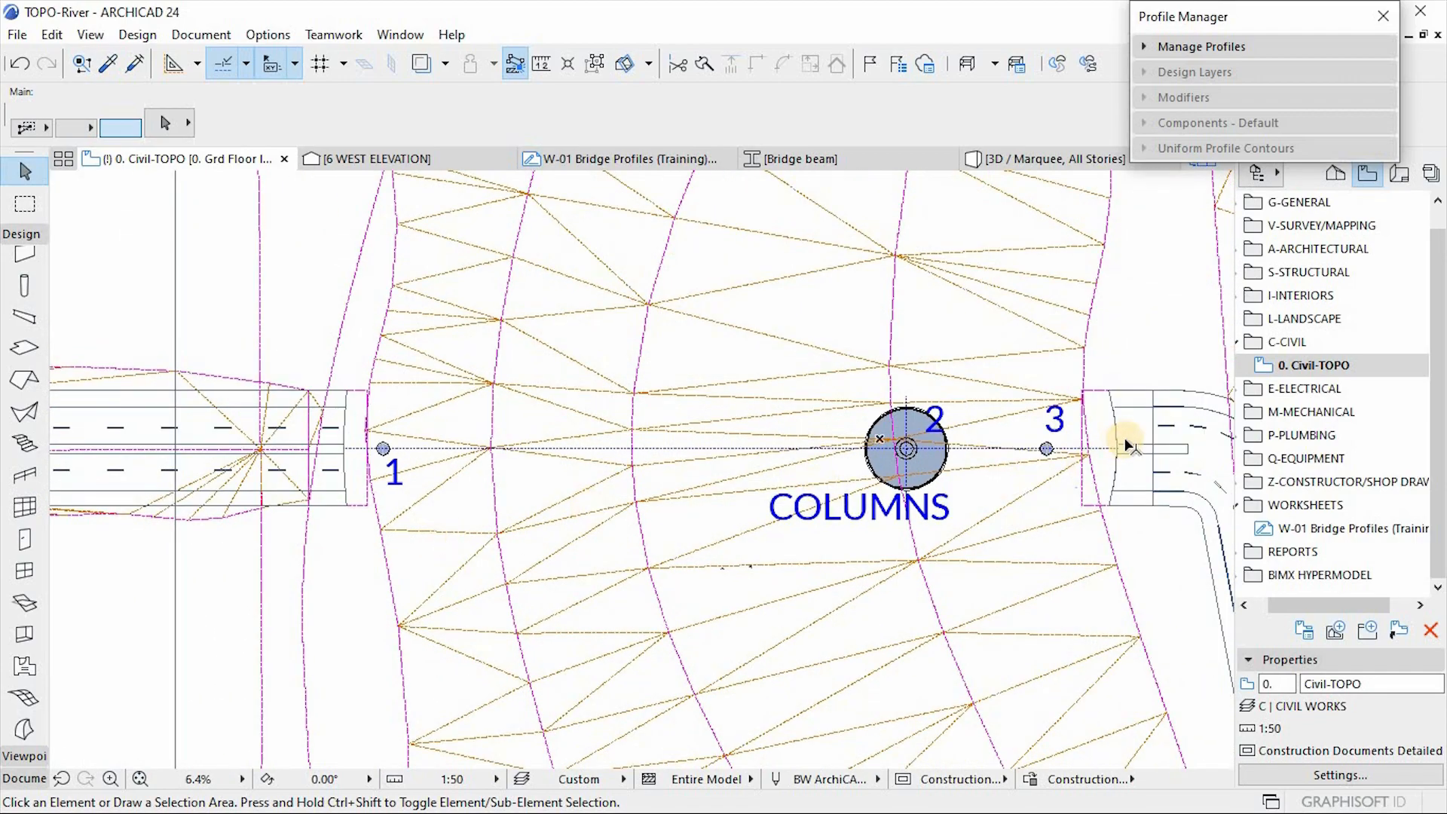
scroll(1127, 436, up, 1)
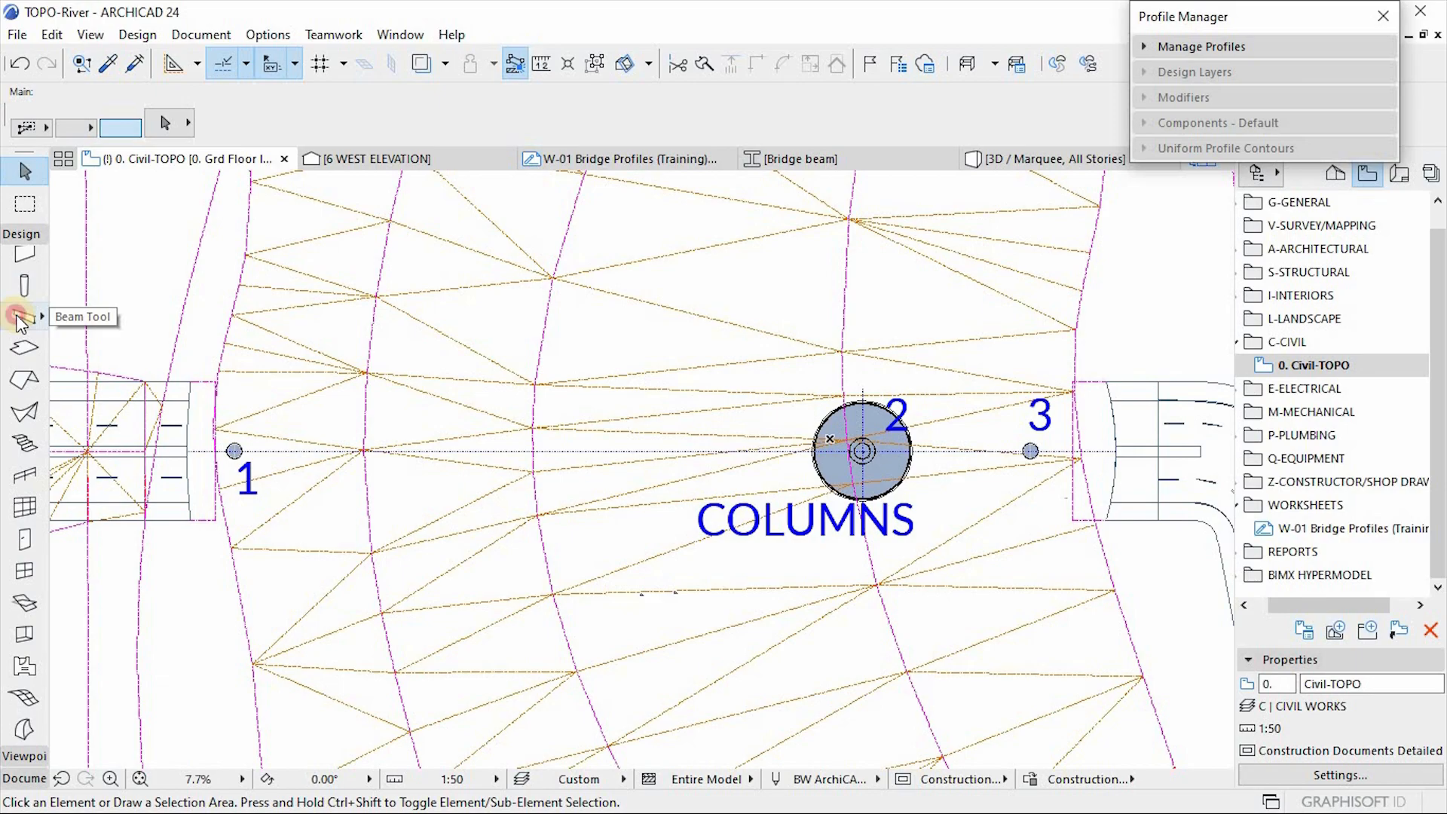
click(20, 318)
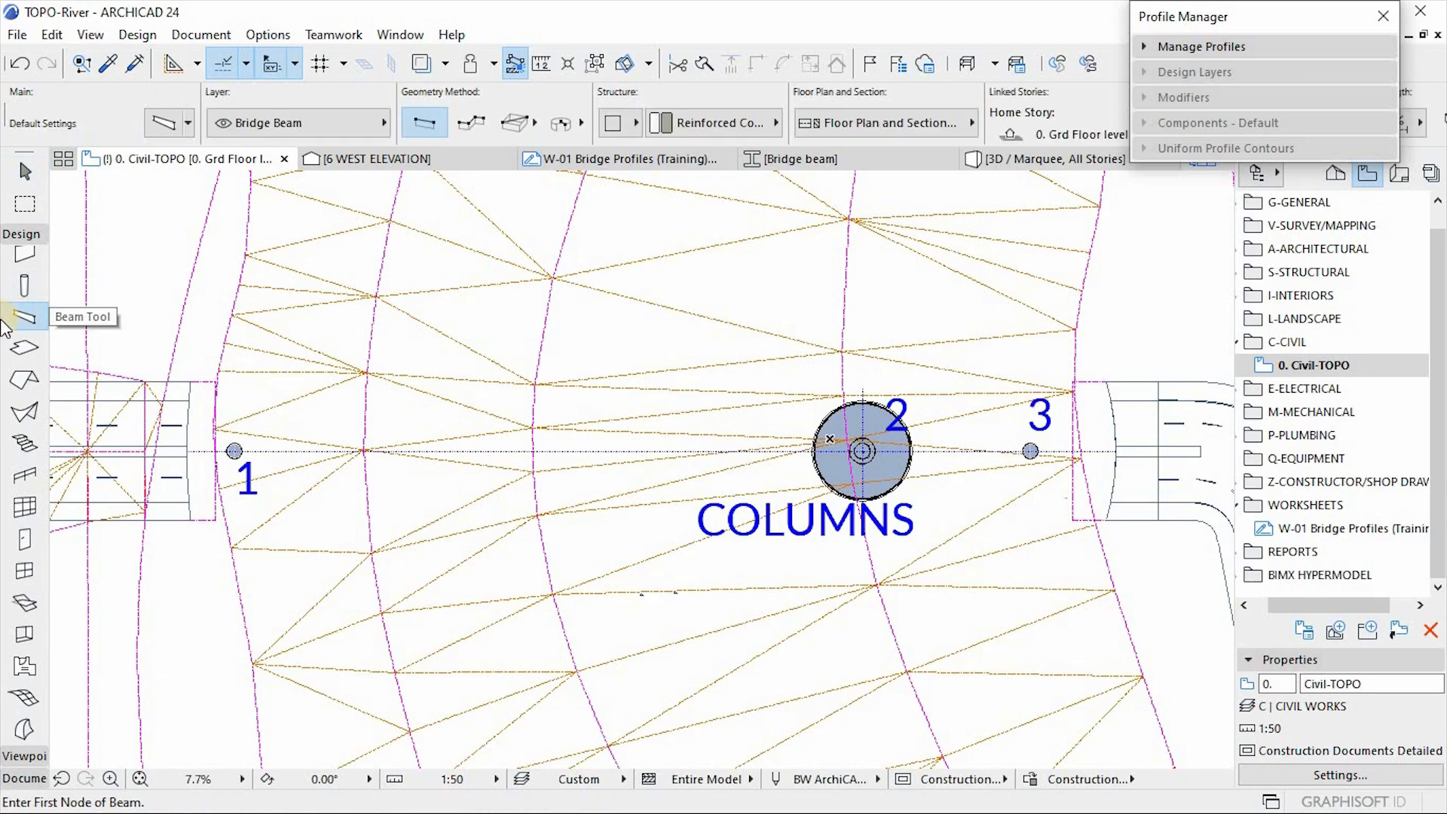
click(625, 123)
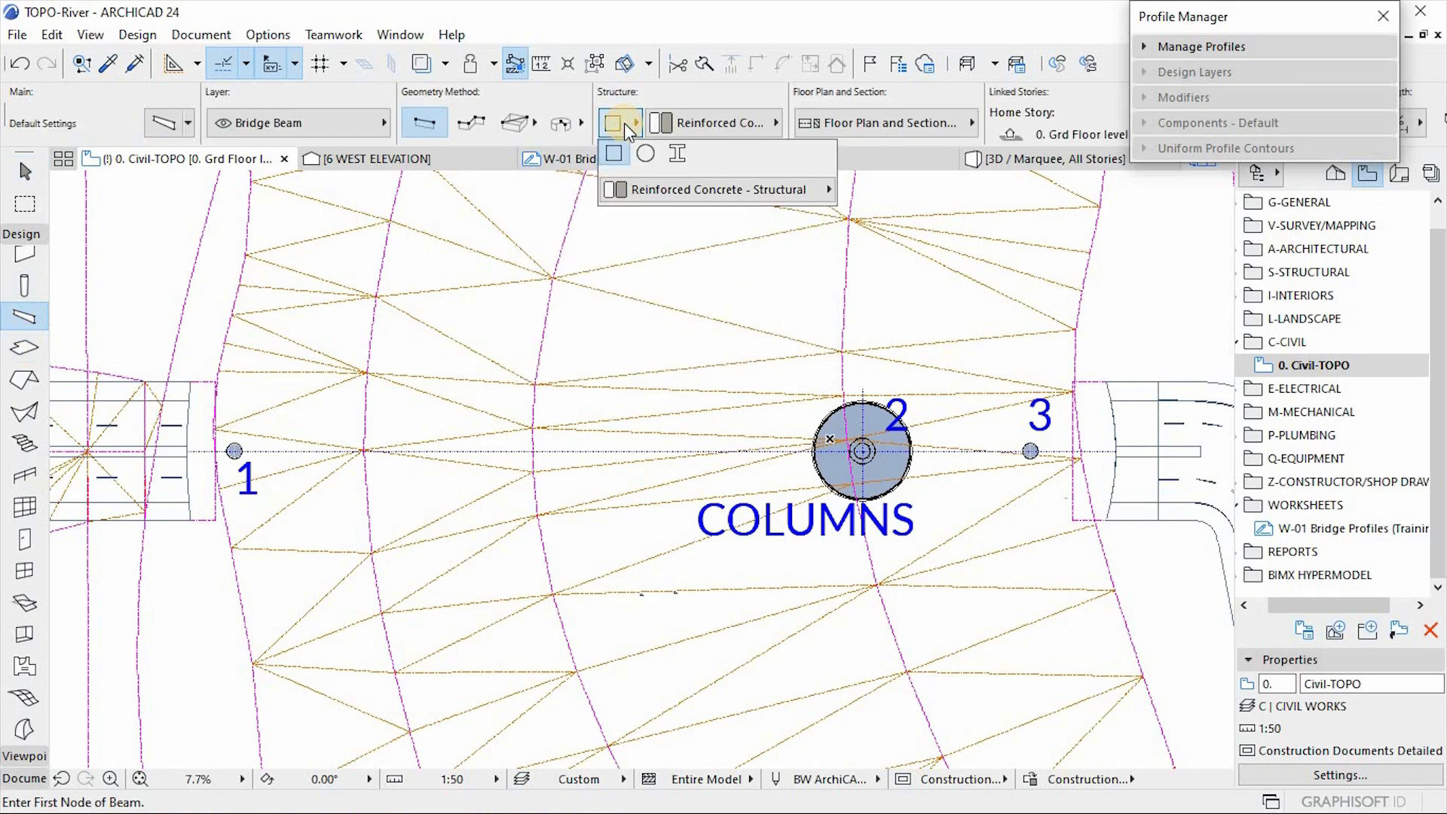
click(679, 154)
click(753, 124)
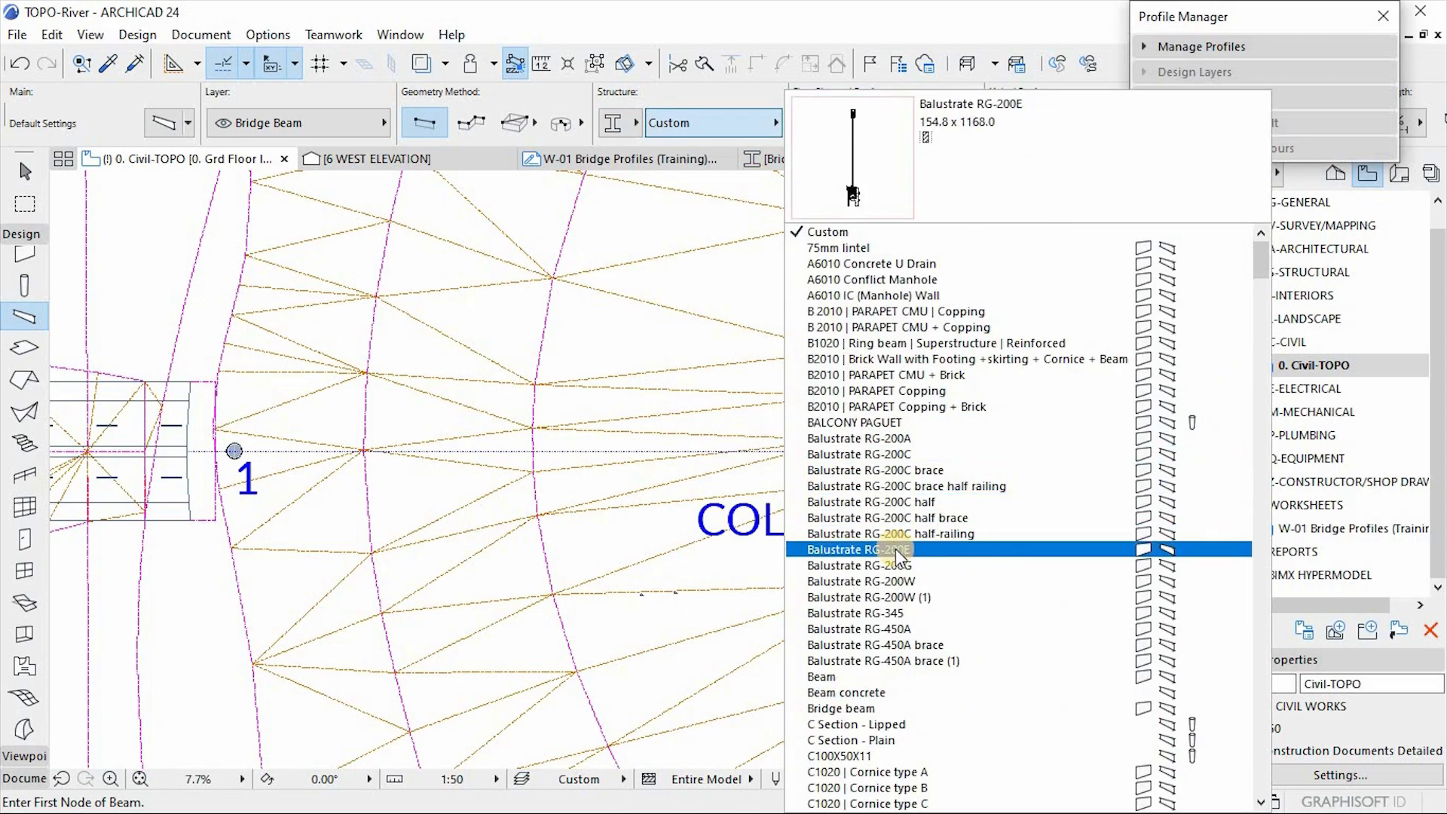
scroll(935, 701, down, 3)
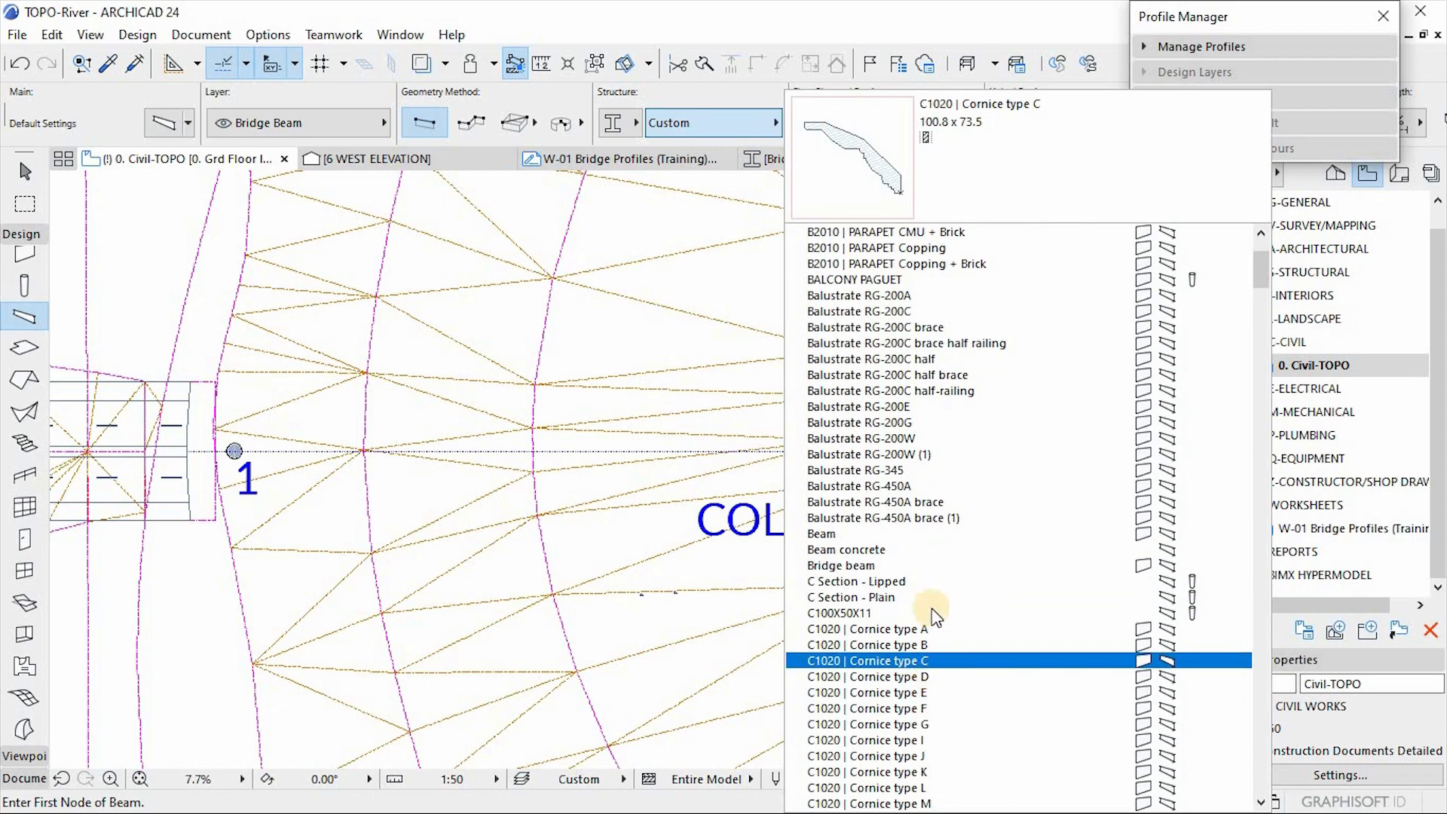
click(875, 565)
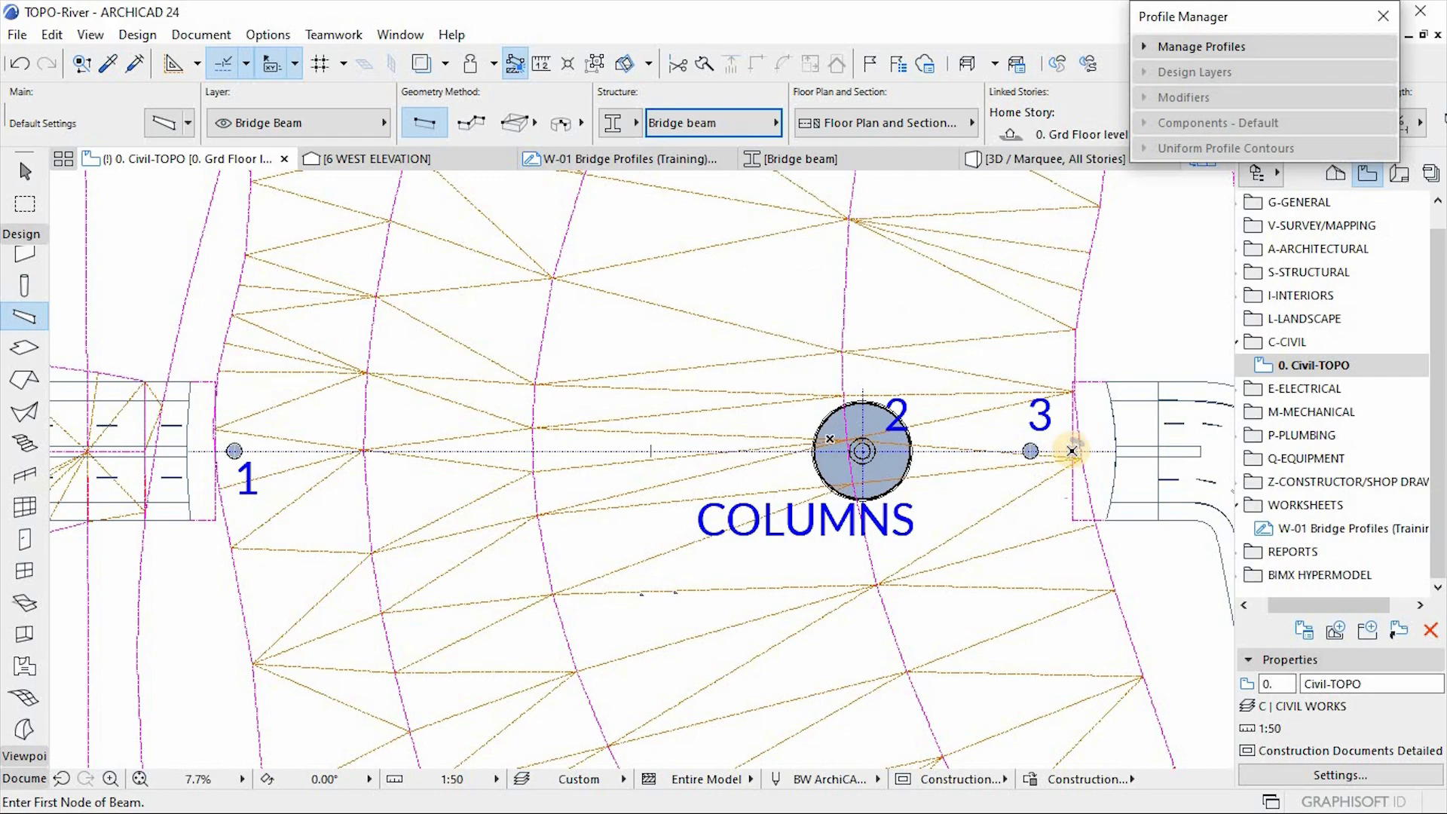
Draw the bridge beam along the center axis from the bank edge beyond column 3 to the opposite bank edge beyond column 1
click(1072, 451)
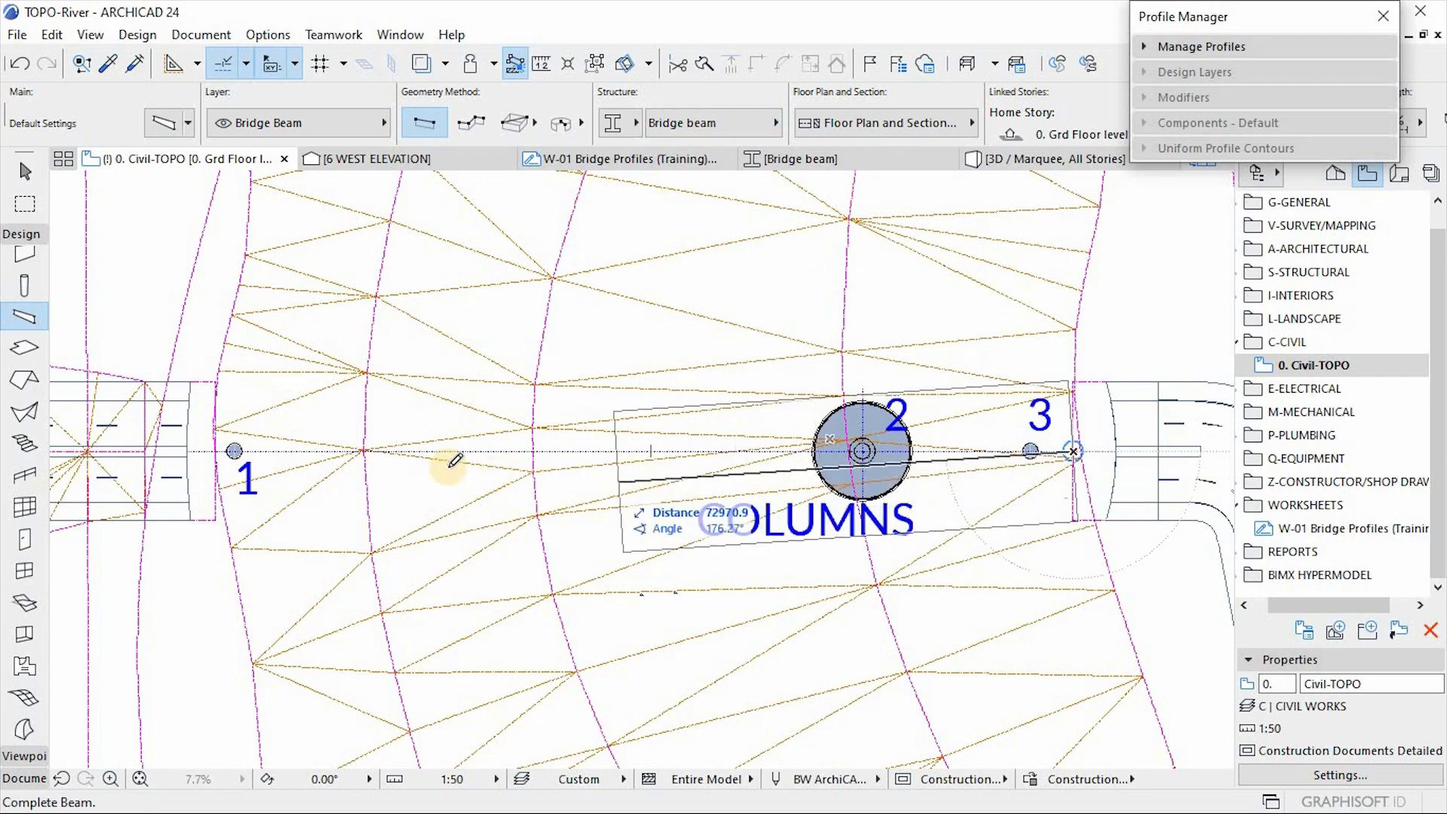
click(216, 451)
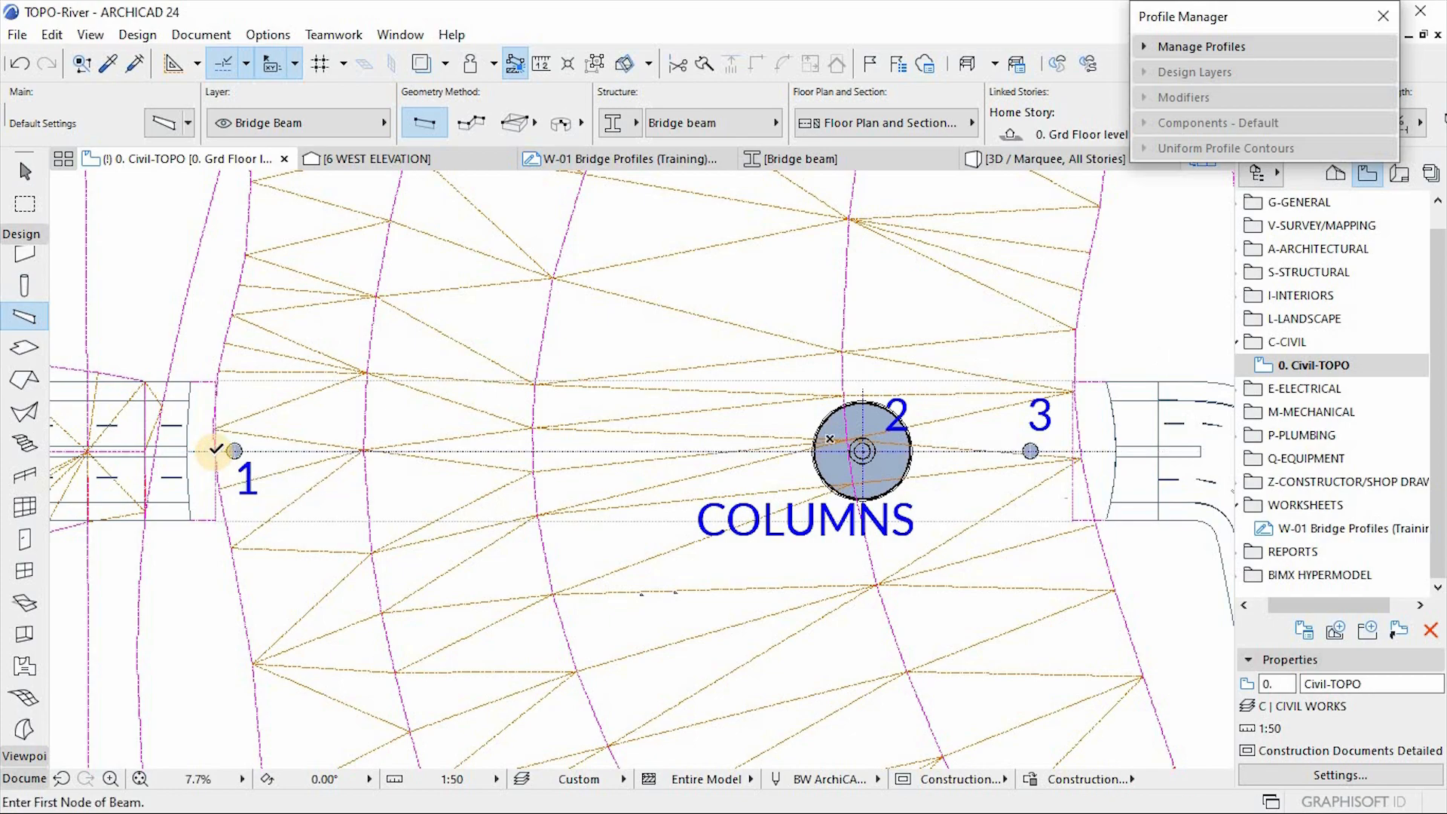
click(24, 202)
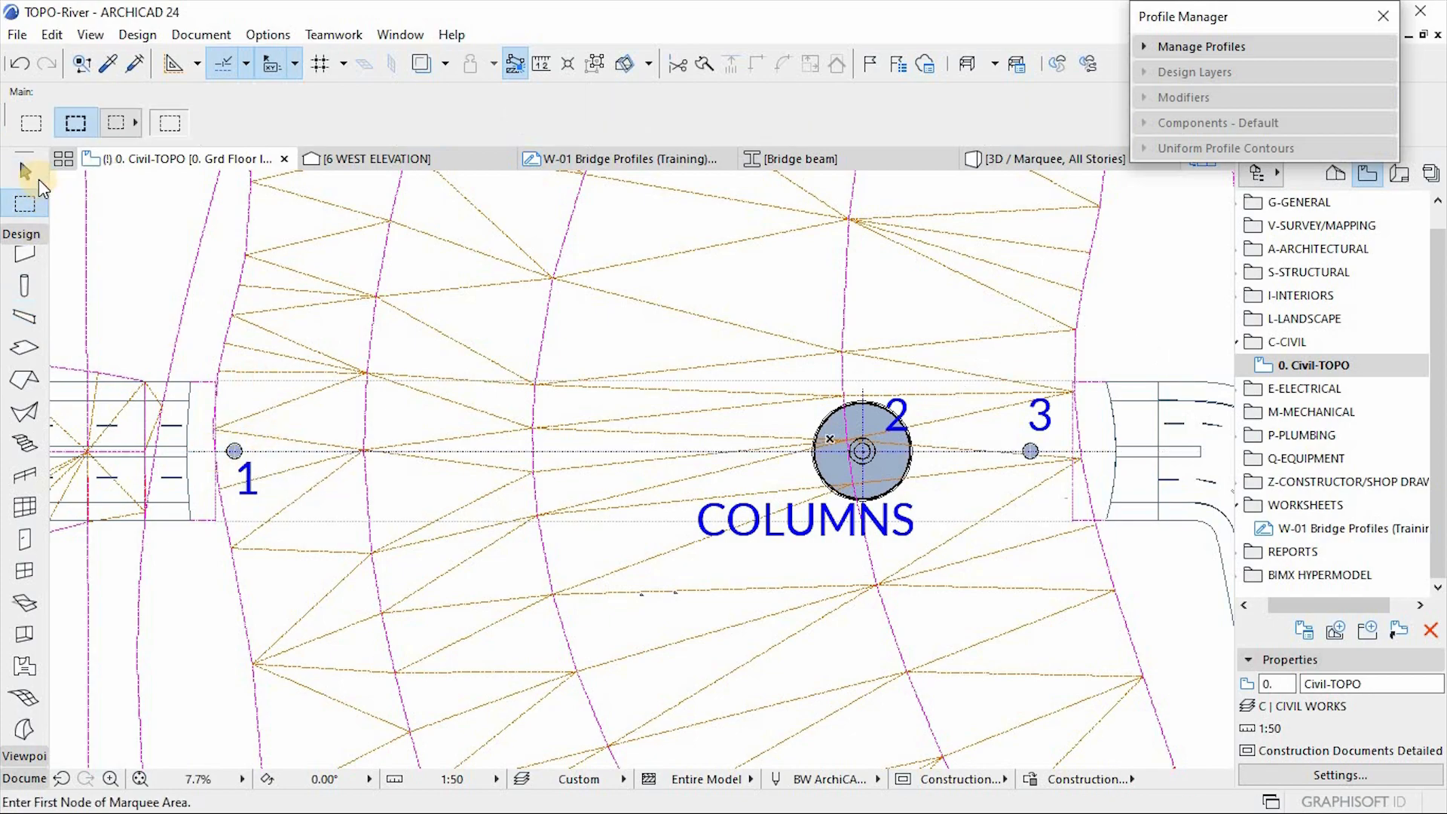
click(26, 169)
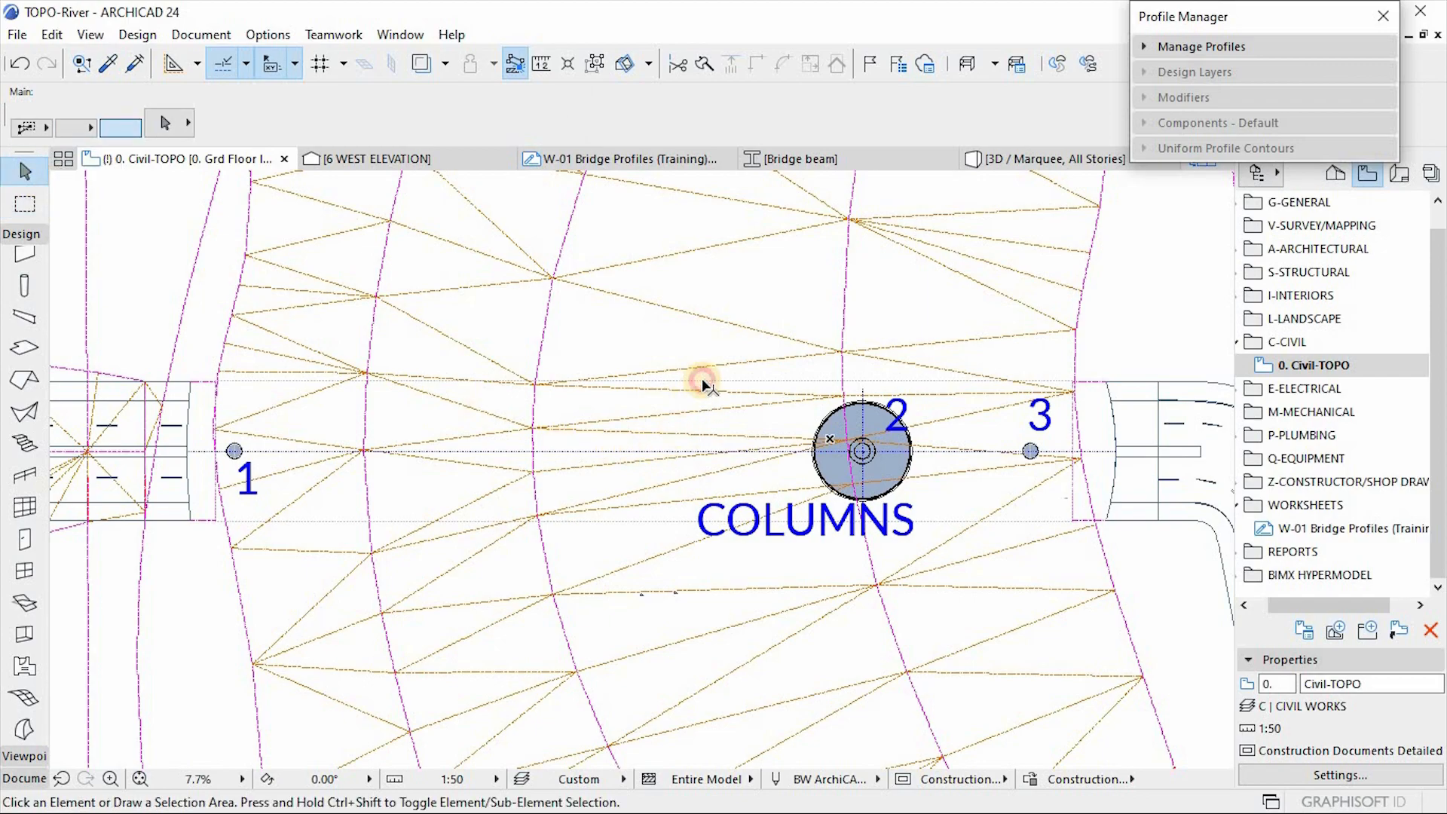
Select the new beam and examine it in 3D, checking its height against the top of the river pier
click(972, 449)
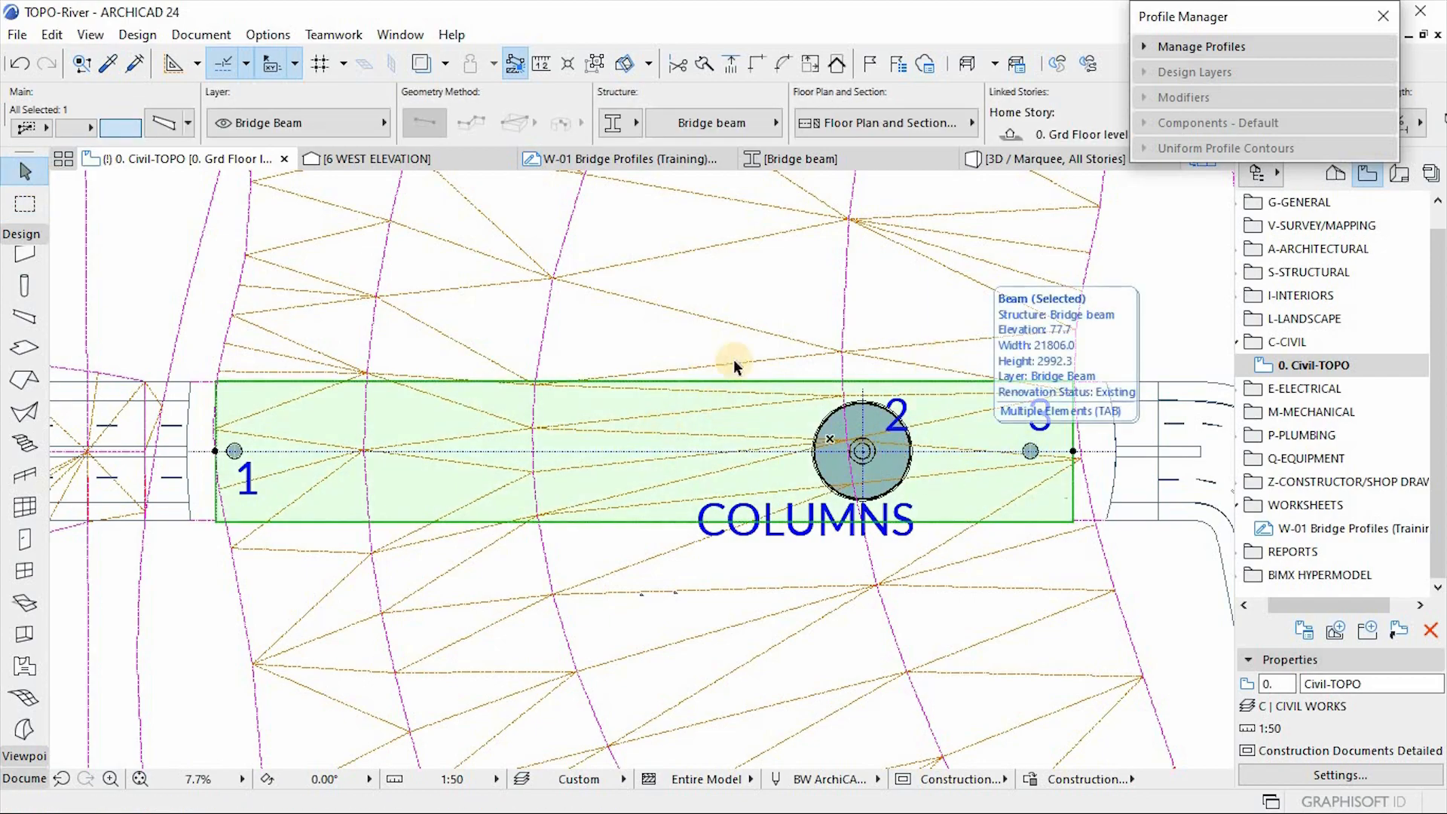
click(1021, 159)
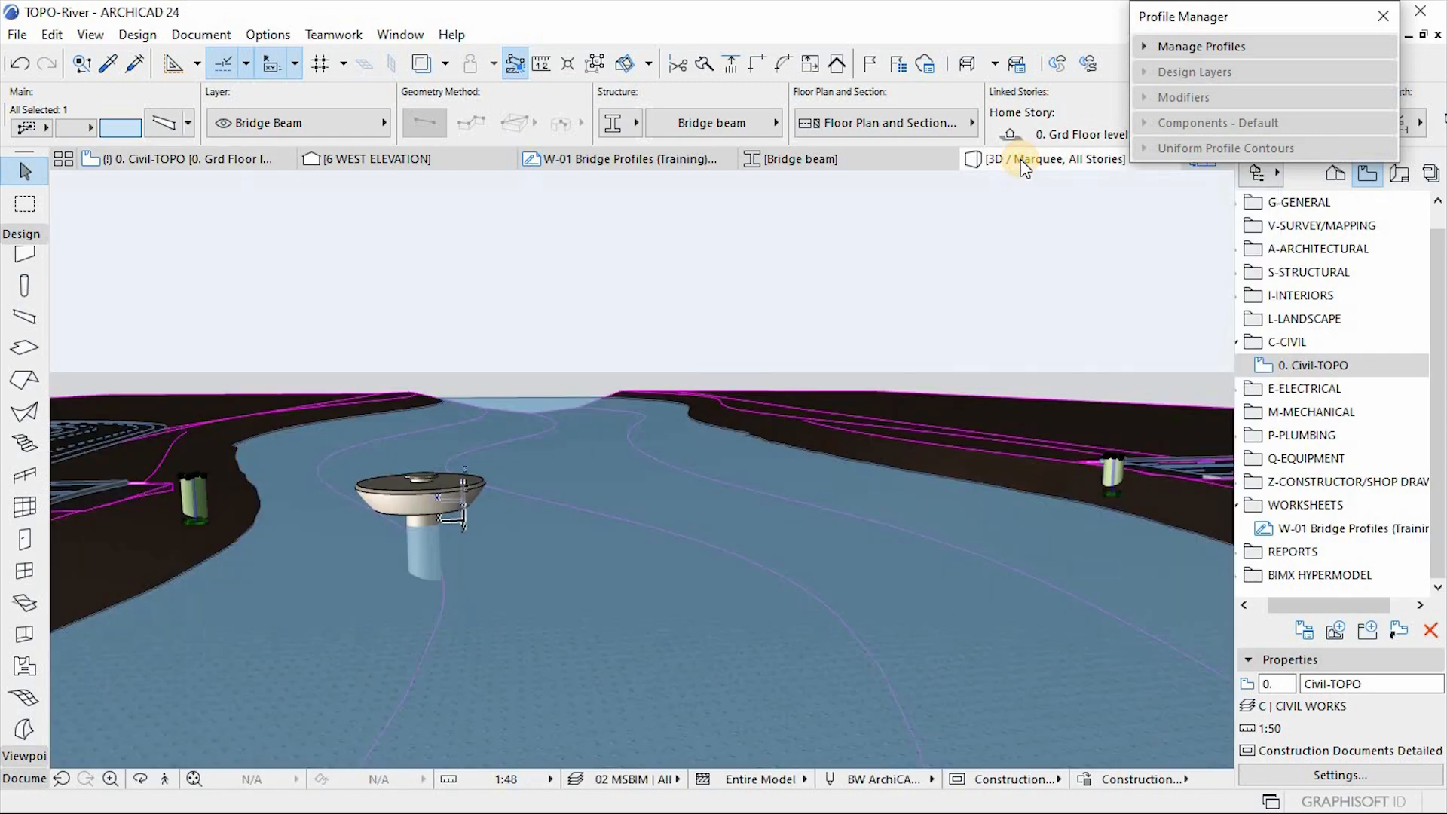
mouse_move(671, 238)
mouse_down()
mouse_move(943, 251)
mouse_move(911, 289)
mouse_up()
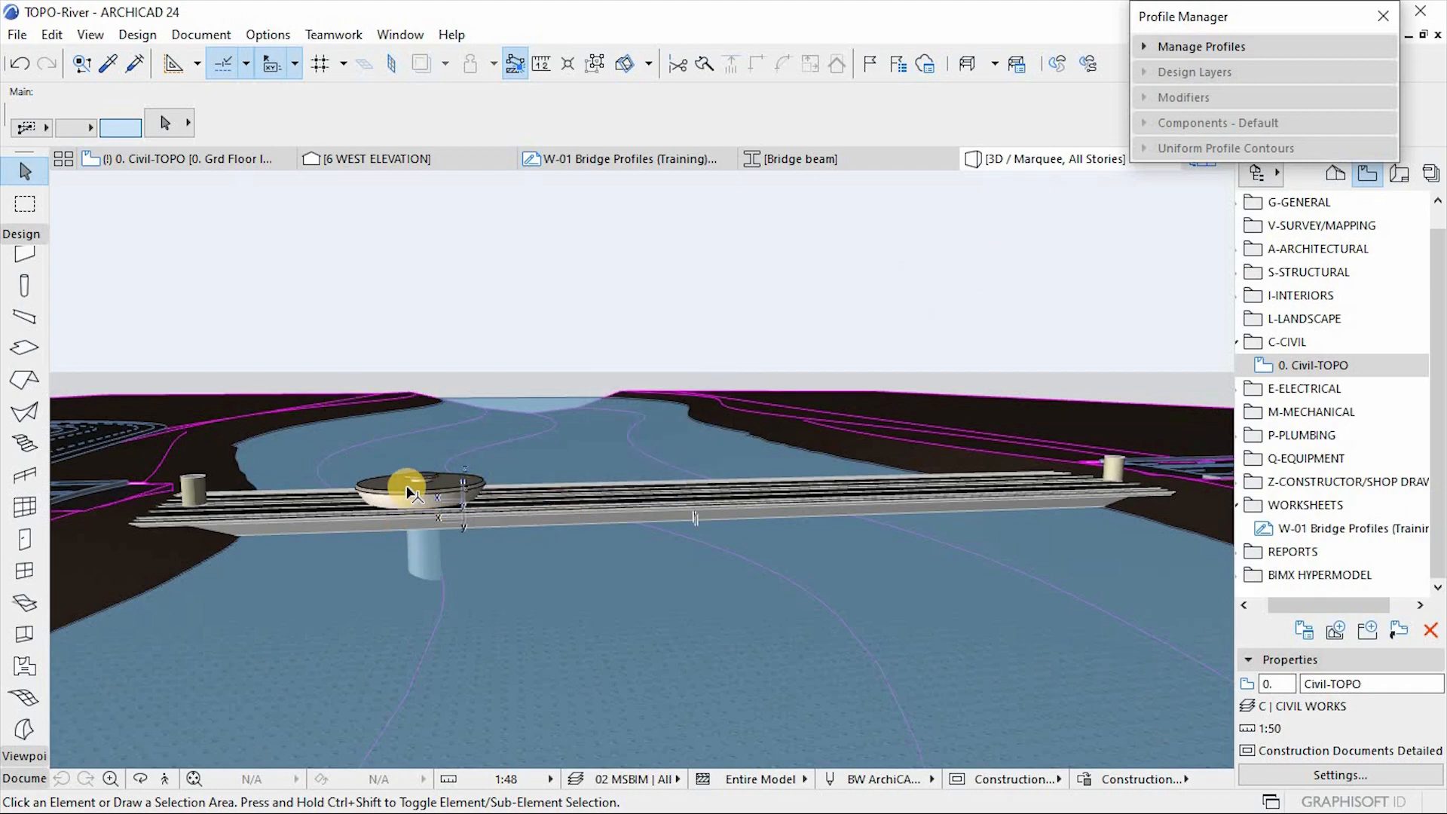
scroll(374, 483, up, 8)
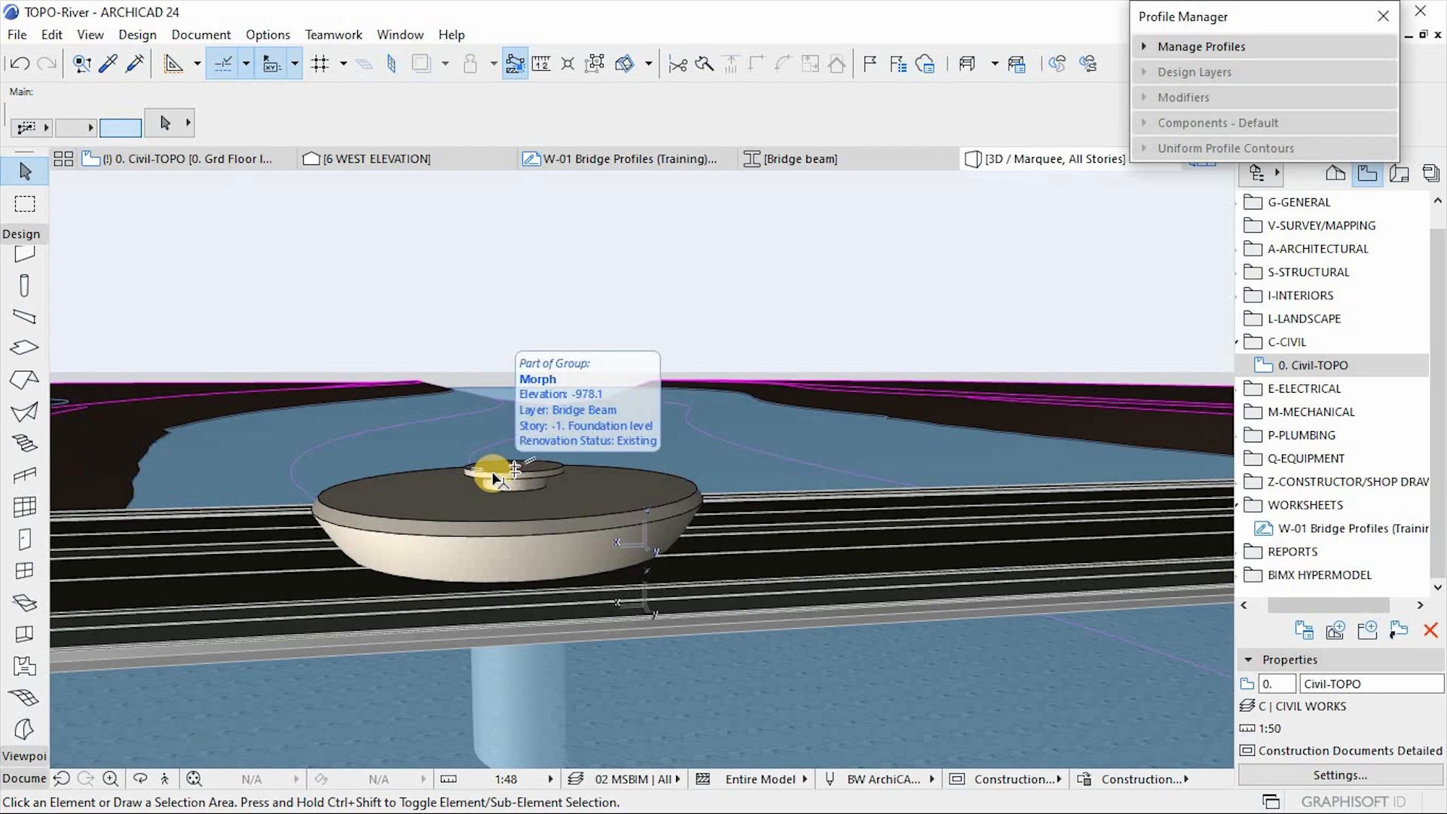
click(494, 476)
click(518, 266)
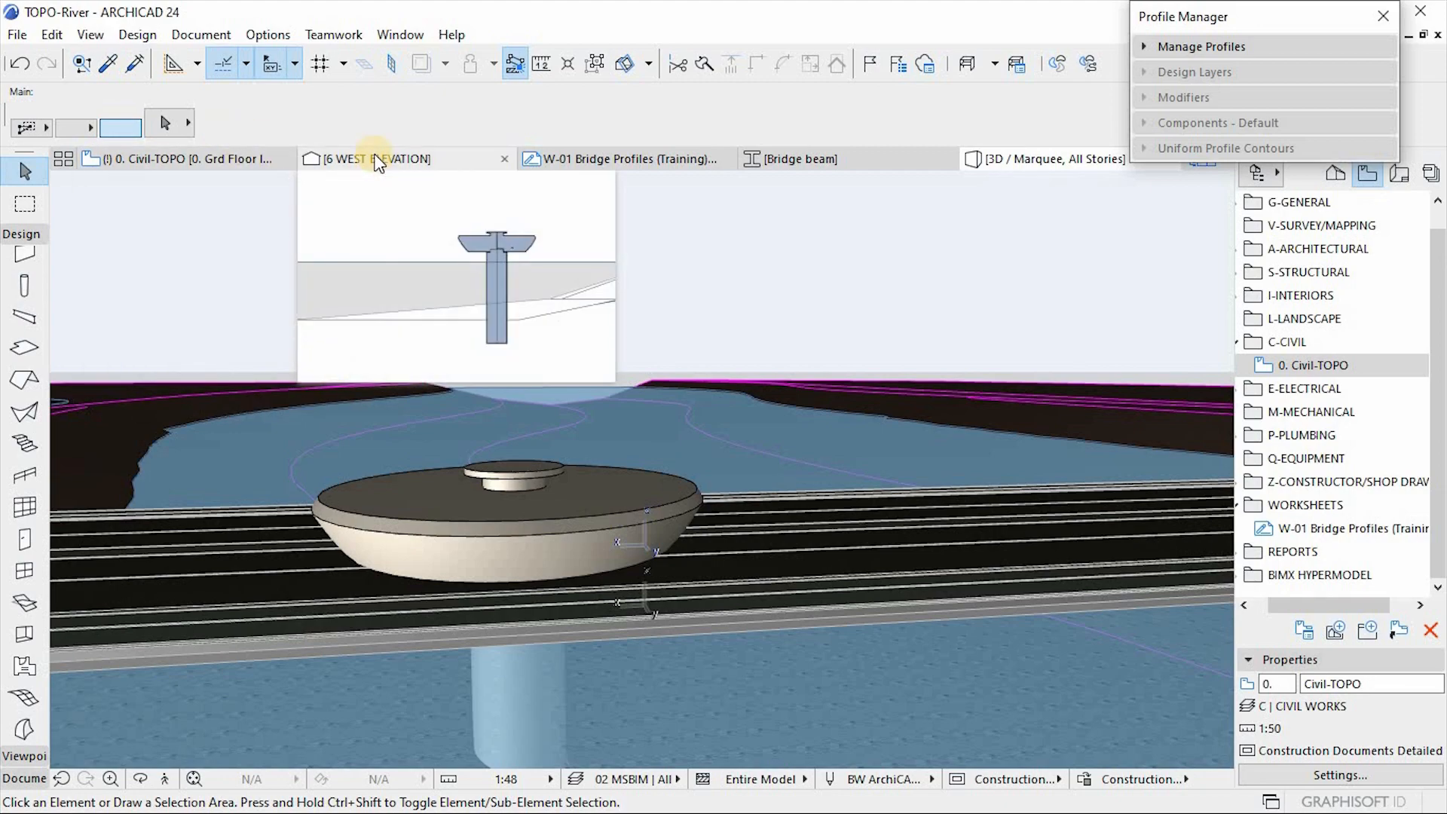
Delete the four dashed pier outline elements in the West Elevation
click(377, 159)
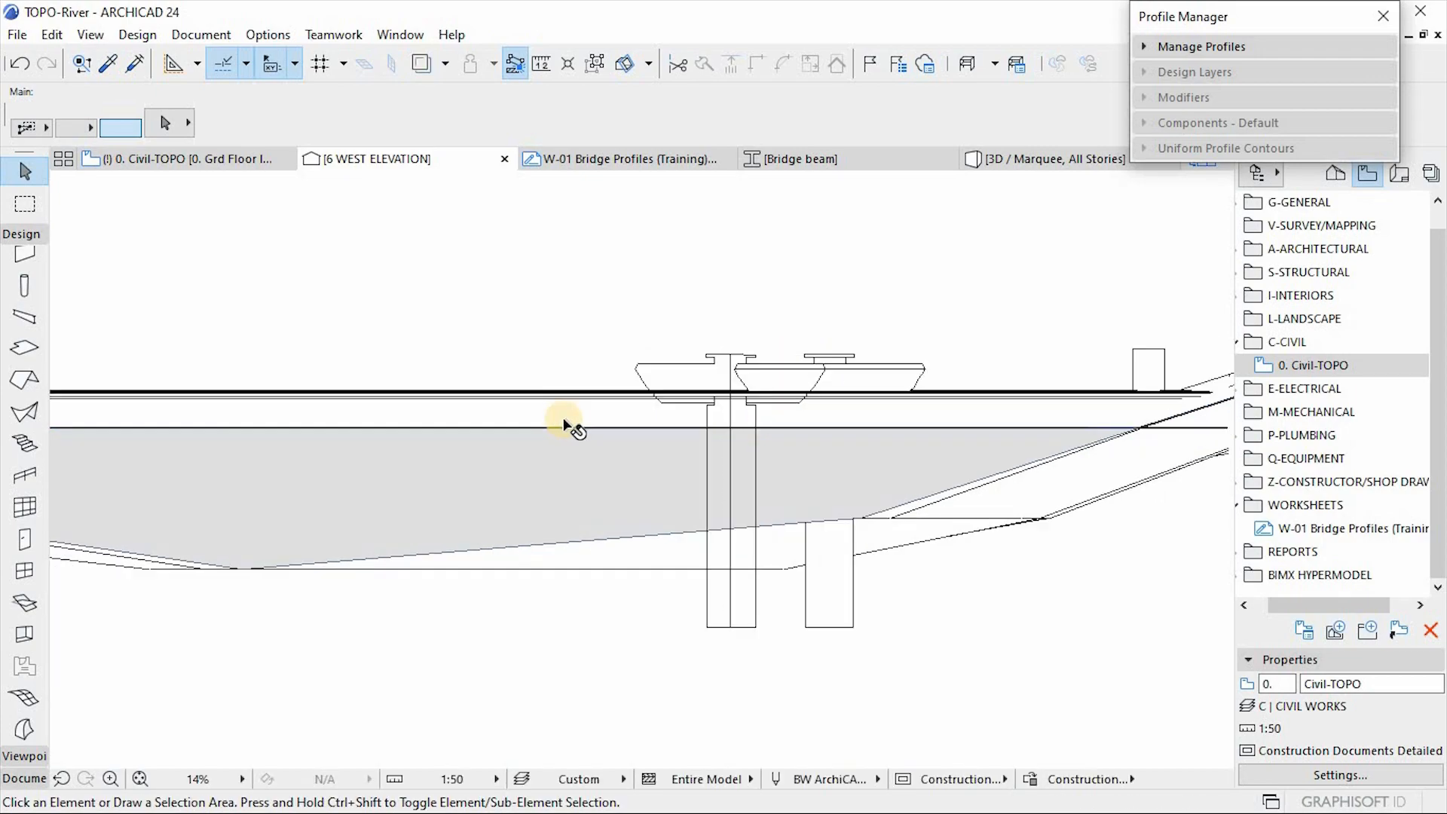
scroll(737, 365, up, 5)
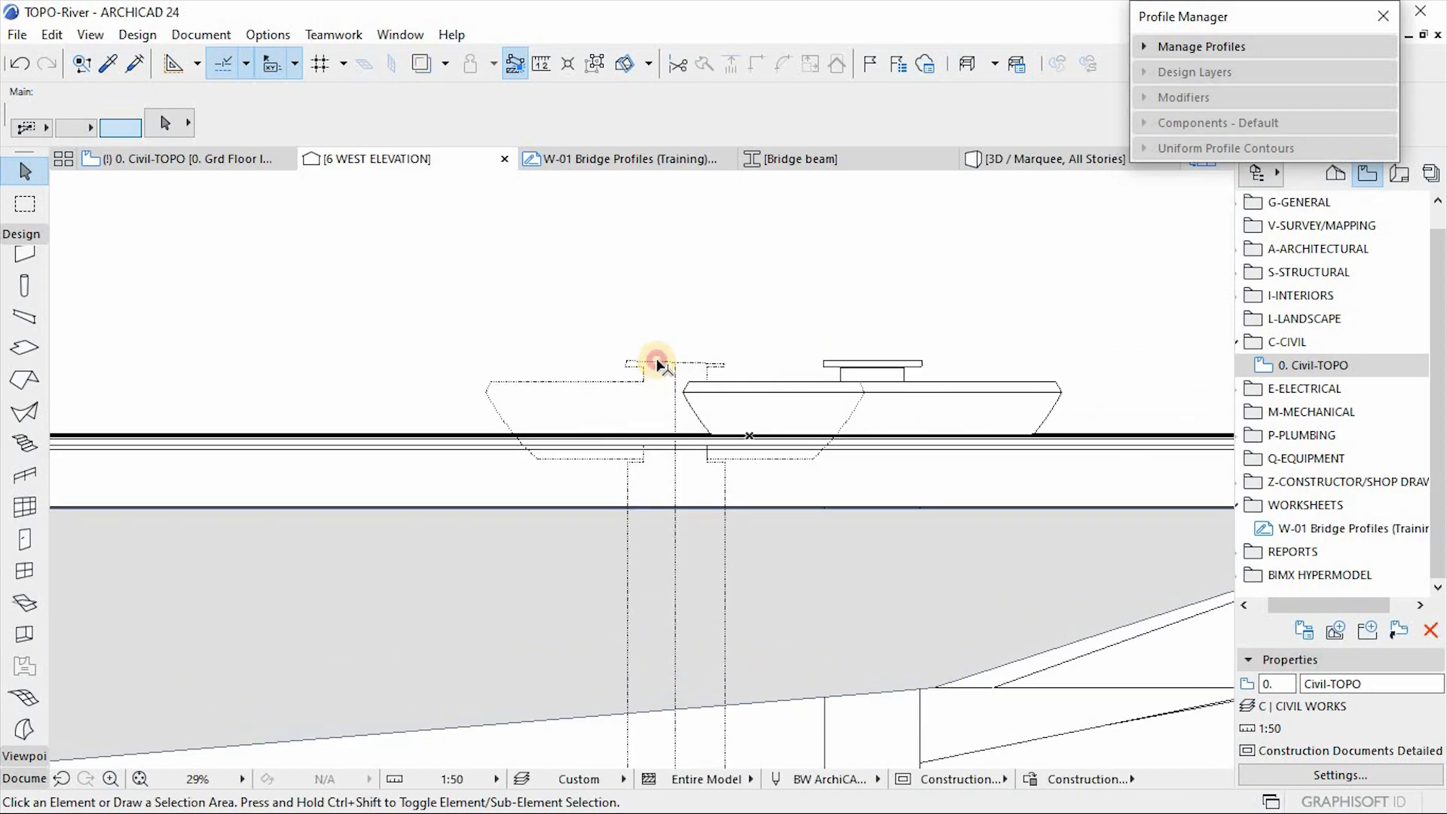
click(656, 363)
shift+click(676, 471)
shift+click(726, 461)
shift+click(744, 458)
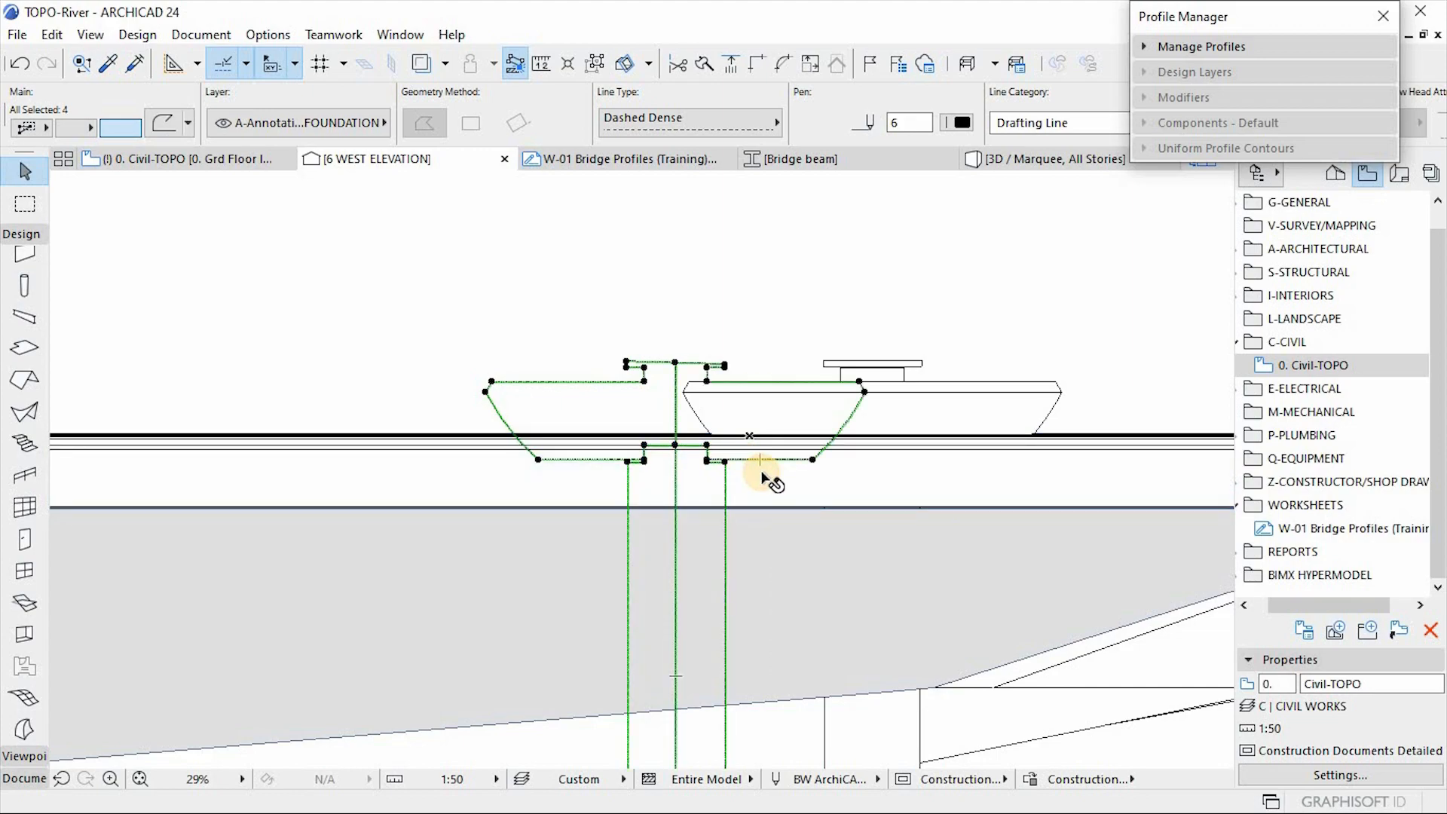
key(Delete)
Move the bridge beam straight up in the West Elevation until its underside meets the top edge of the flared pier head
scroll(599, 410, down, 4)
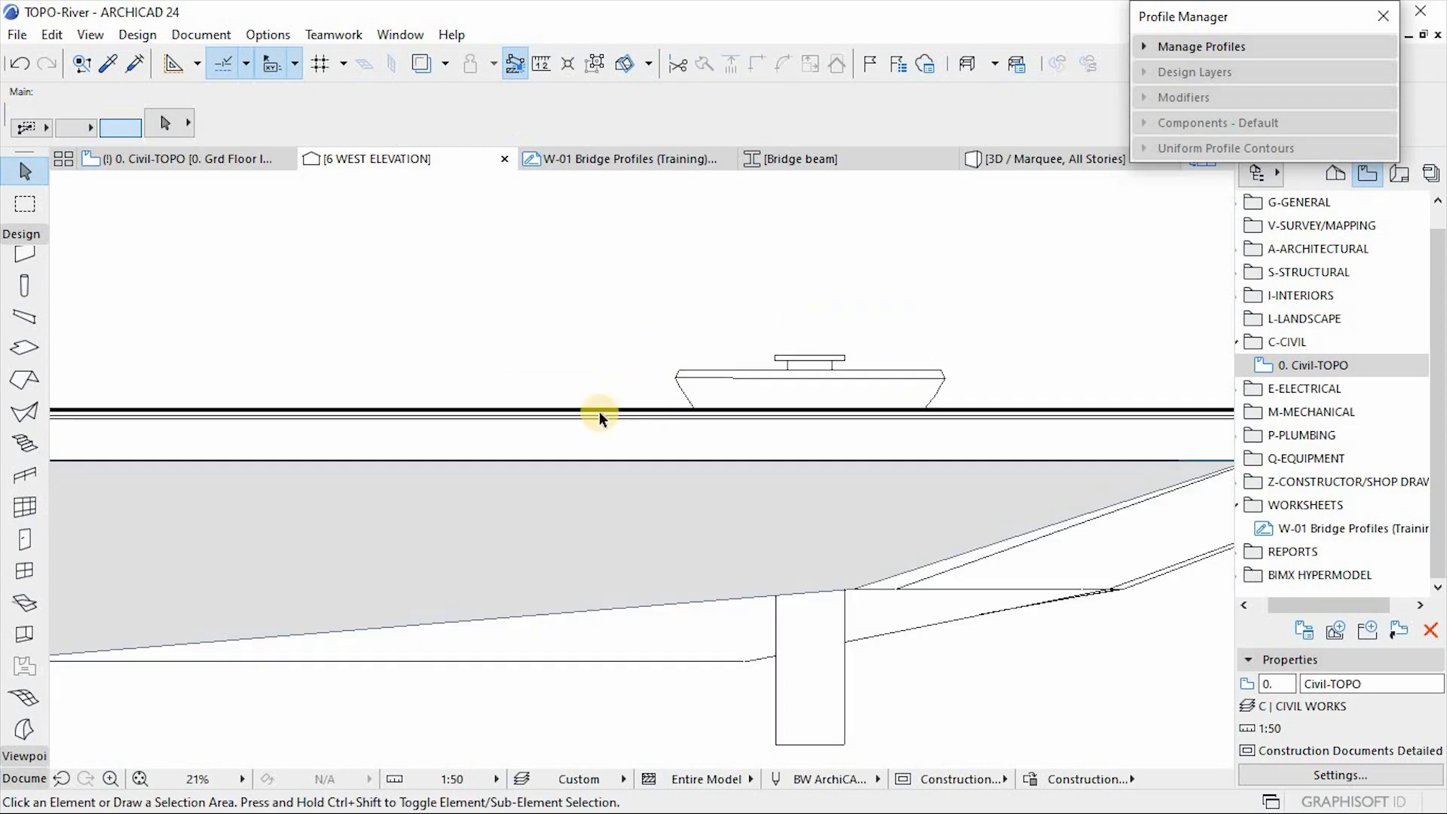
click(883, 400)
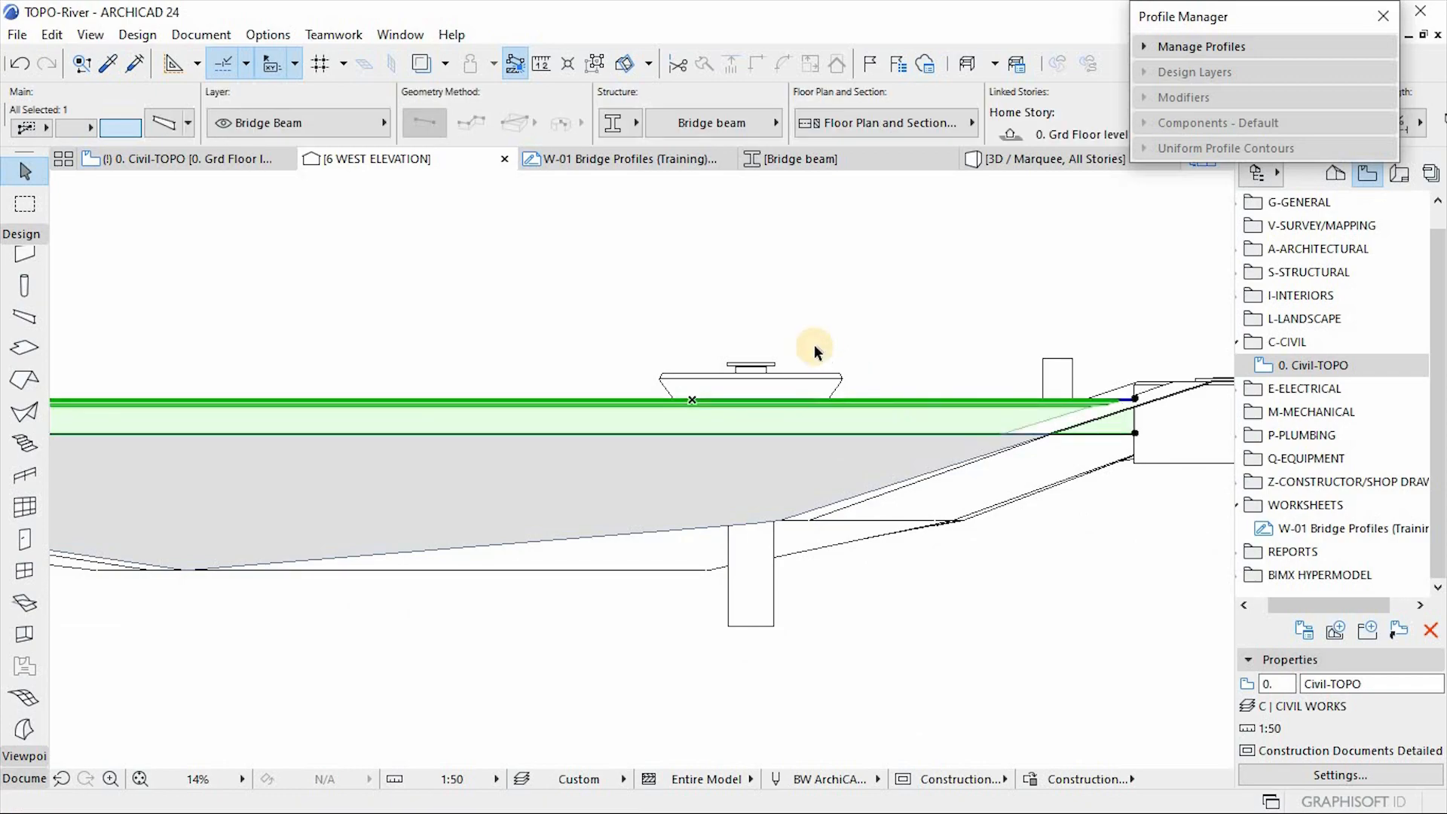
scroll(814, 345, up, 4)
key(ctrl+d)
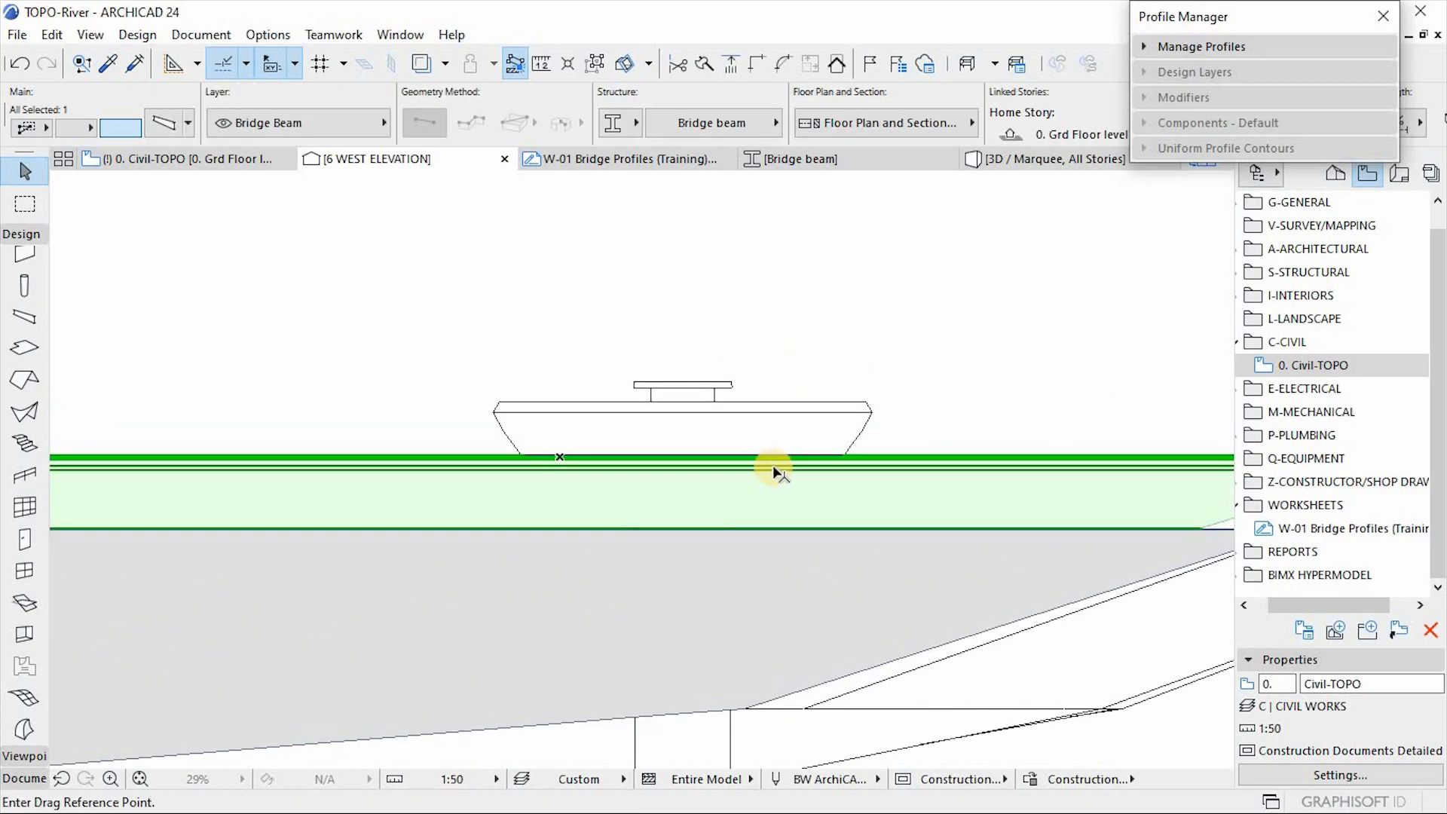
click(722, 529)
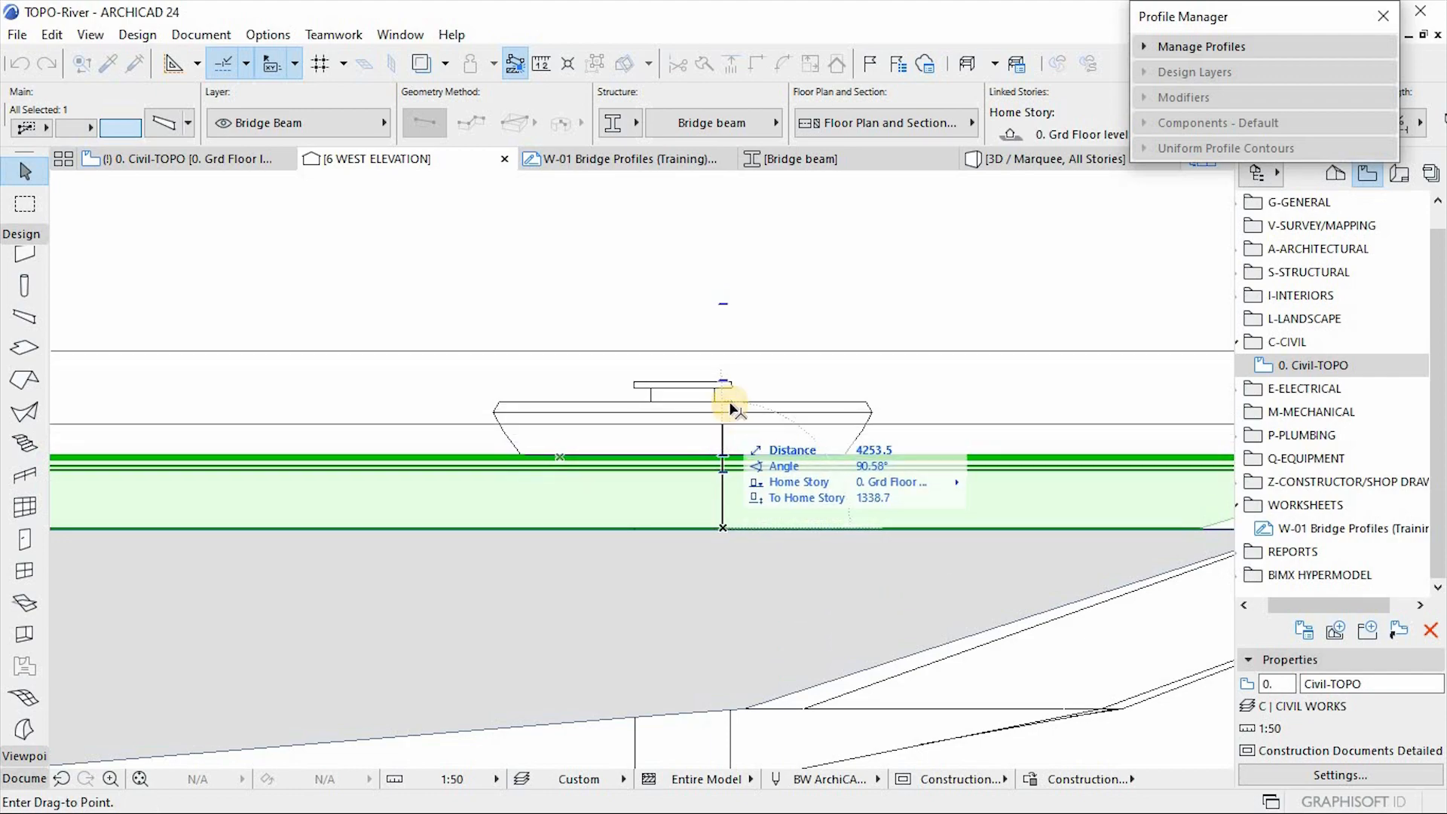
click(864, 404)
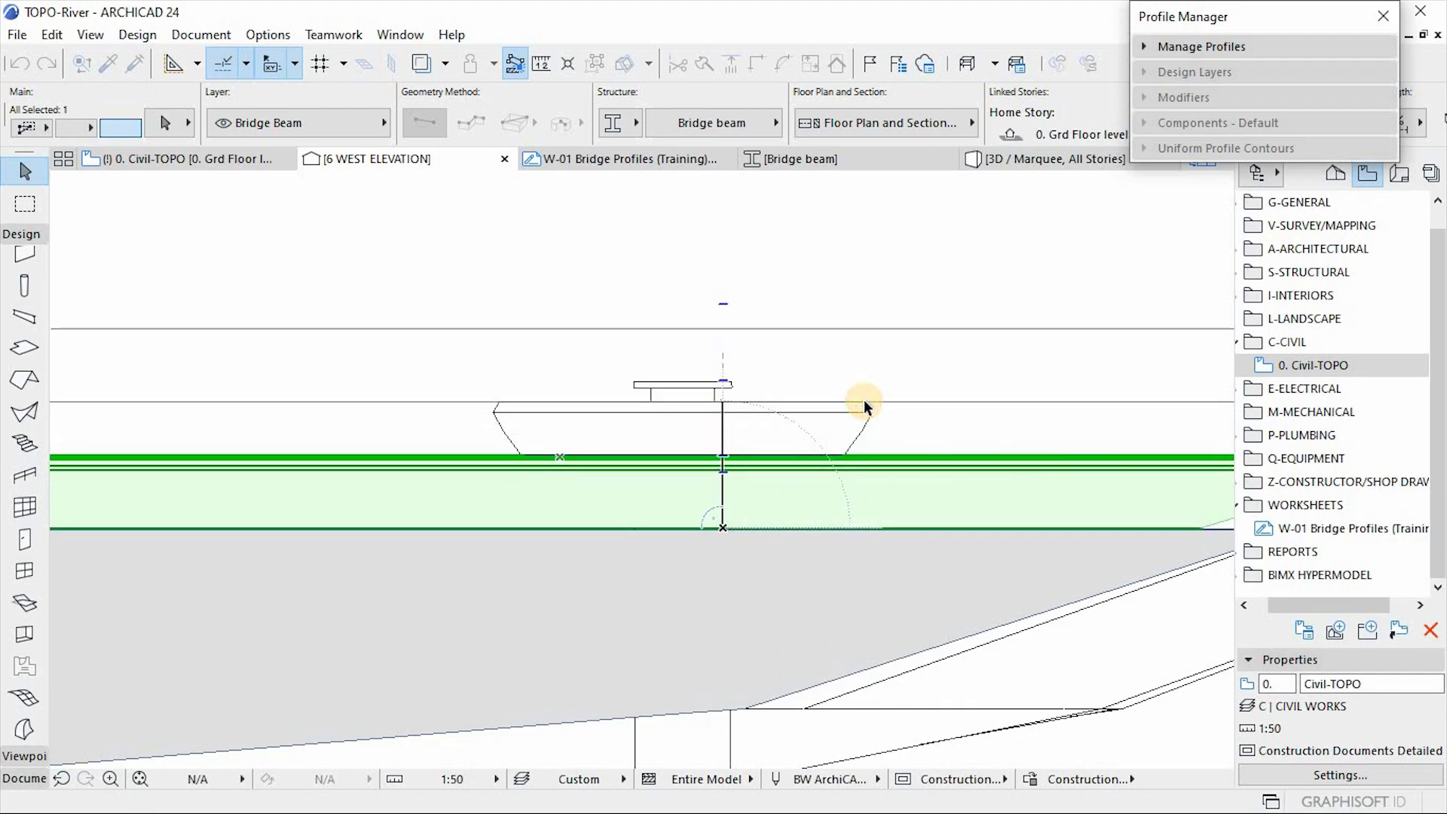
scroll(927, 460, down, 5)
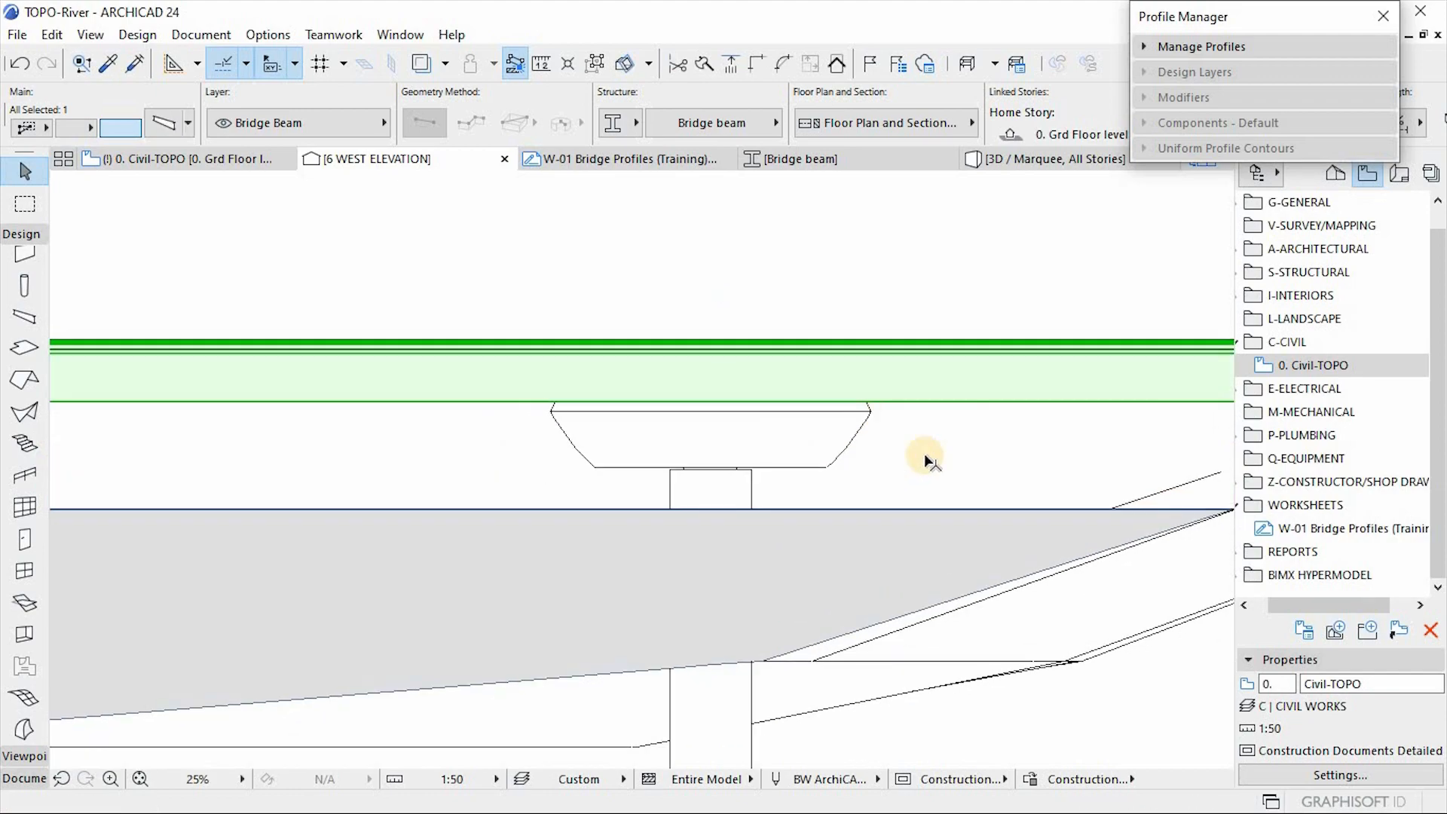
scroll(982, 471, down, 2)
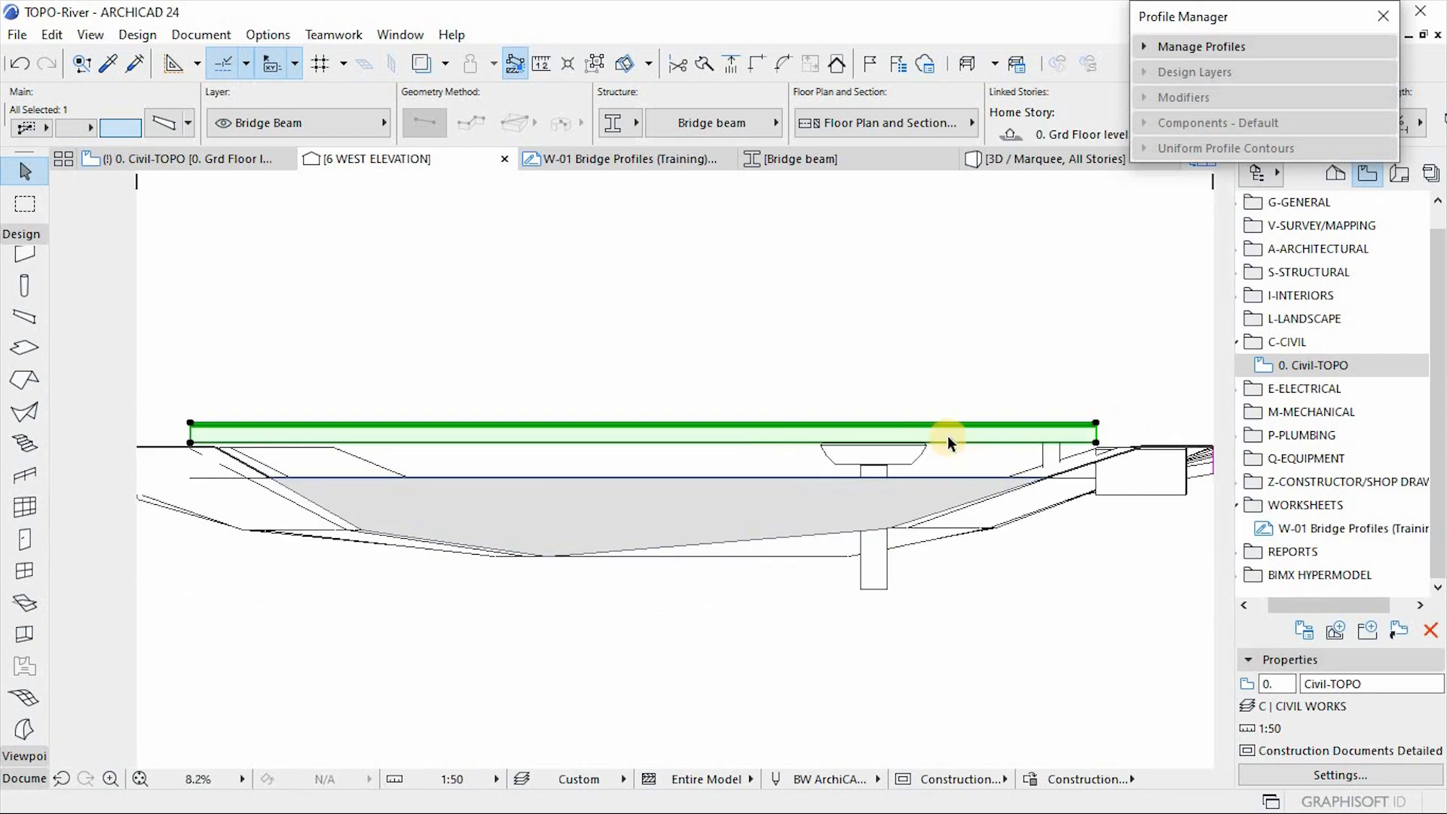
click(788, 309)
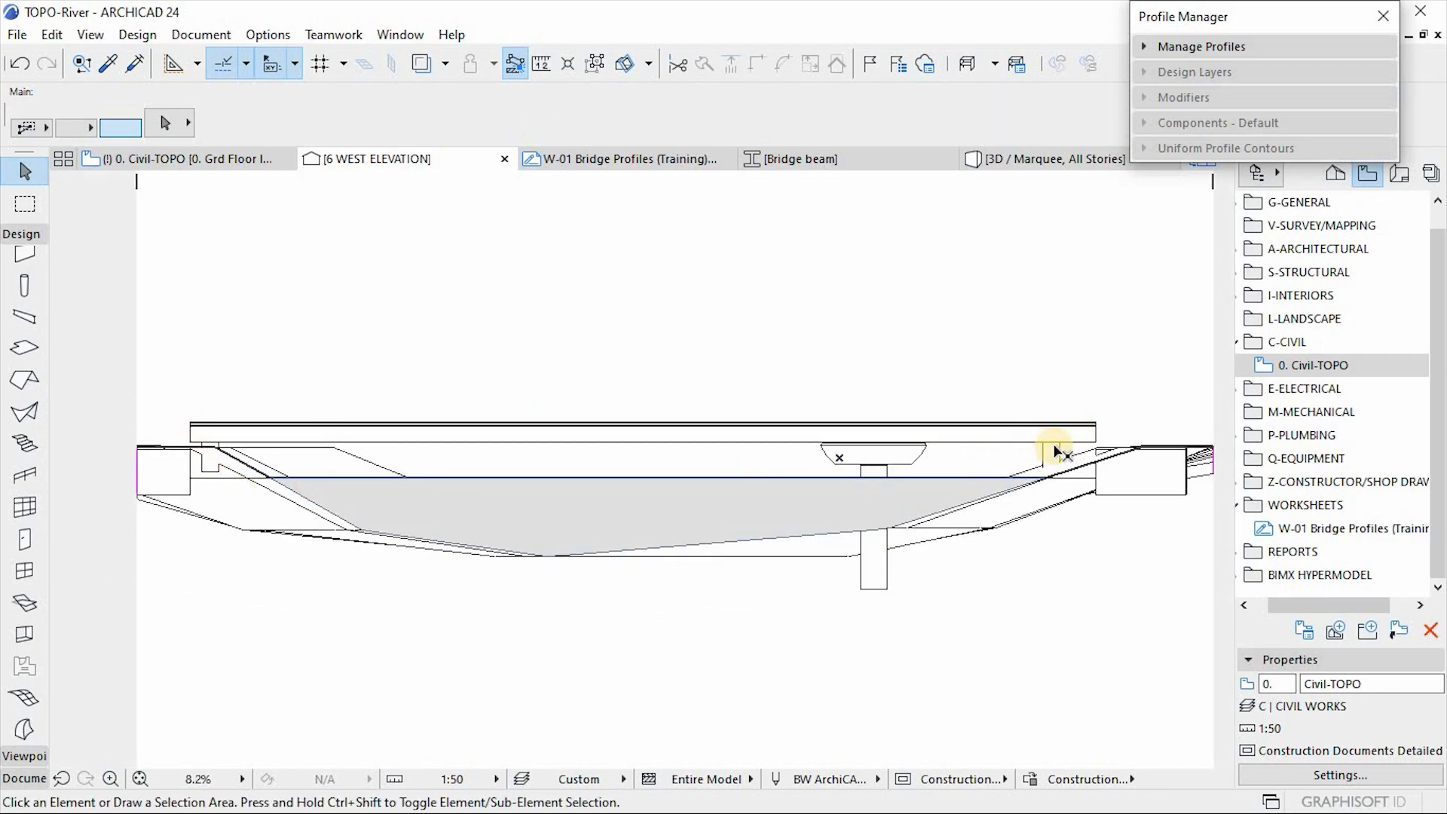
Examine the raised bridge beam in 3D, checking how it sits over the river pier and the bank columns
click(1007, 157)
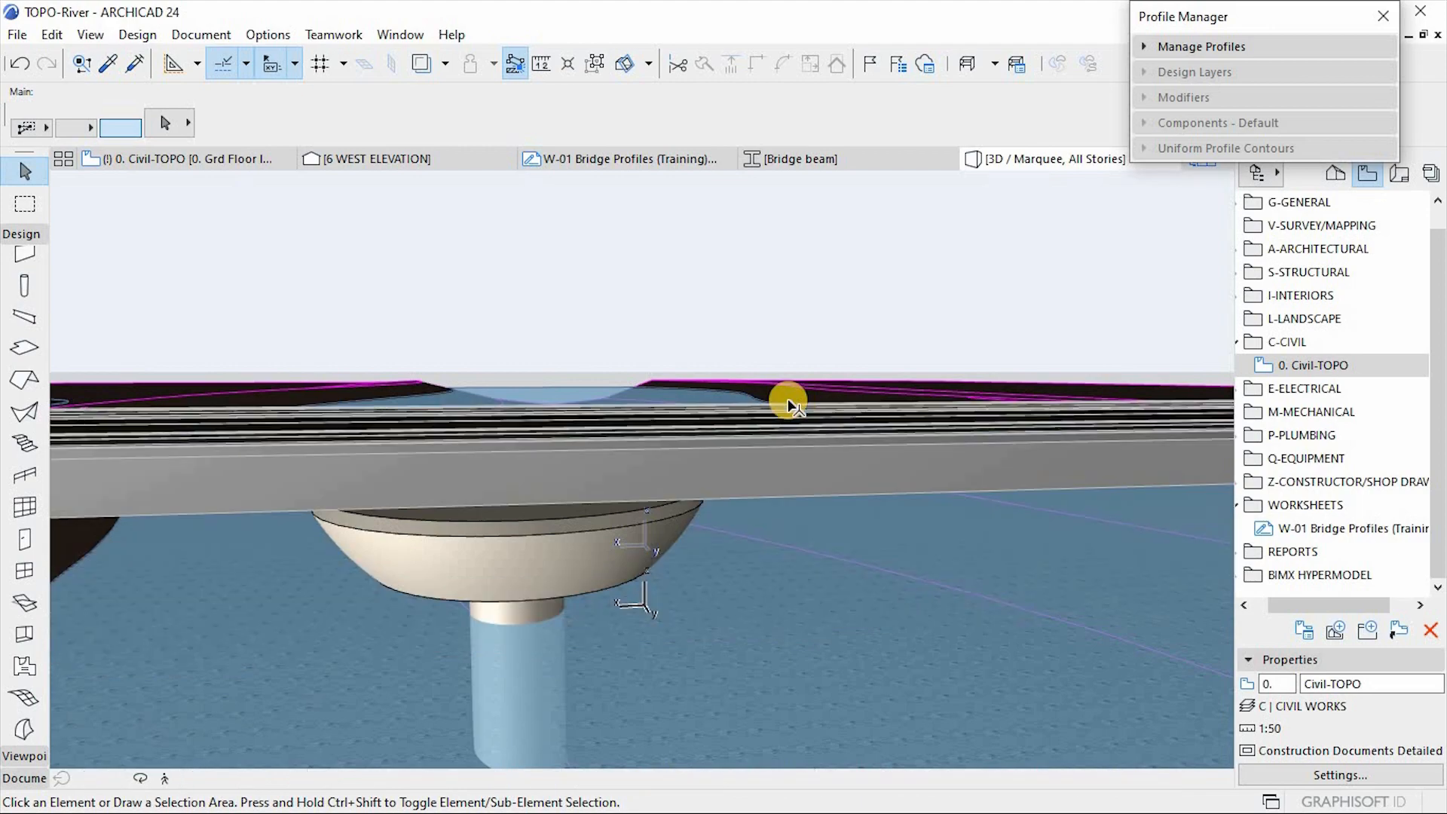
scroll(737, 398, down, 6)
scroll(336, 445, down, 2)
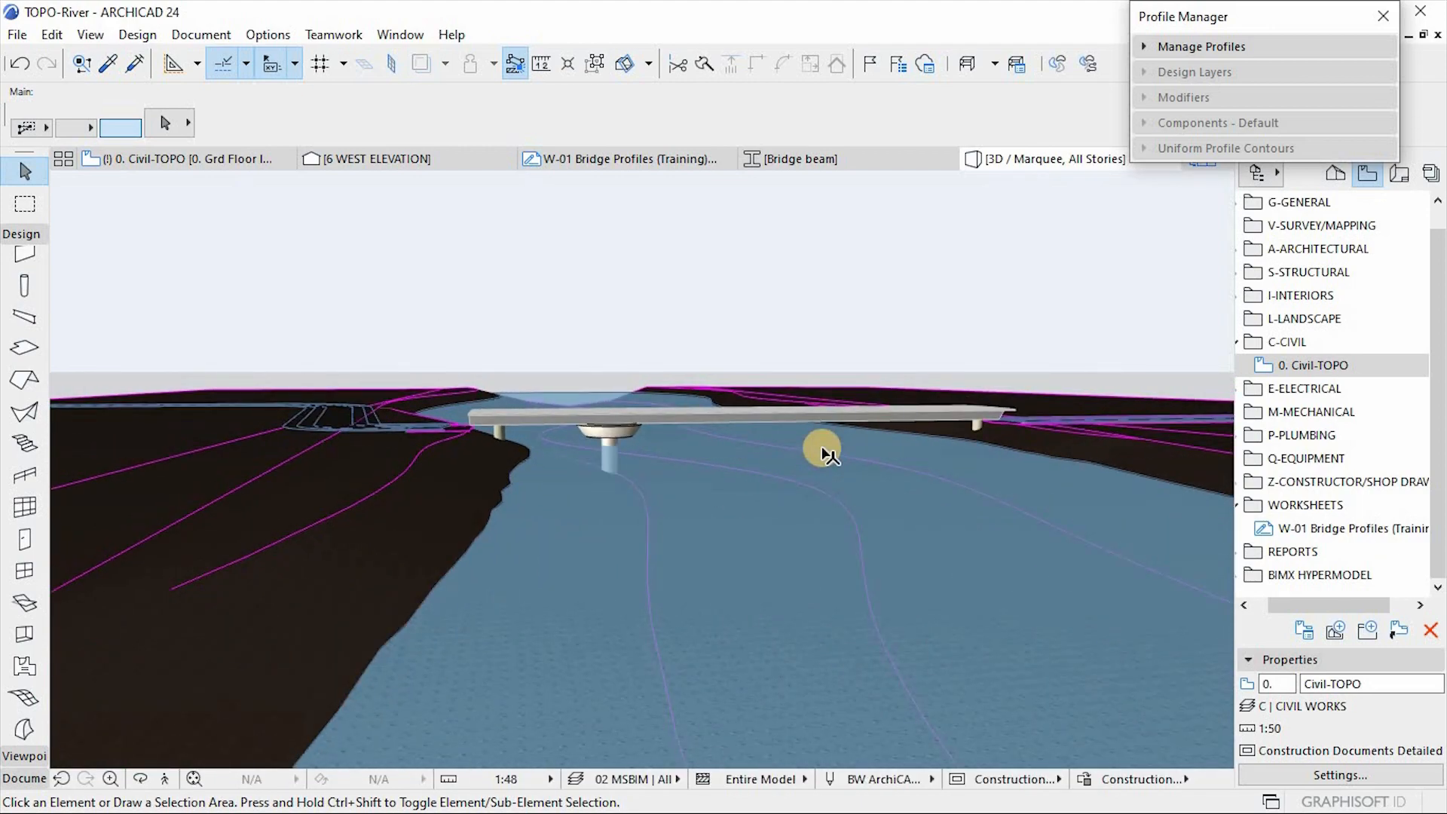
scroll(829, 455, up, 1)
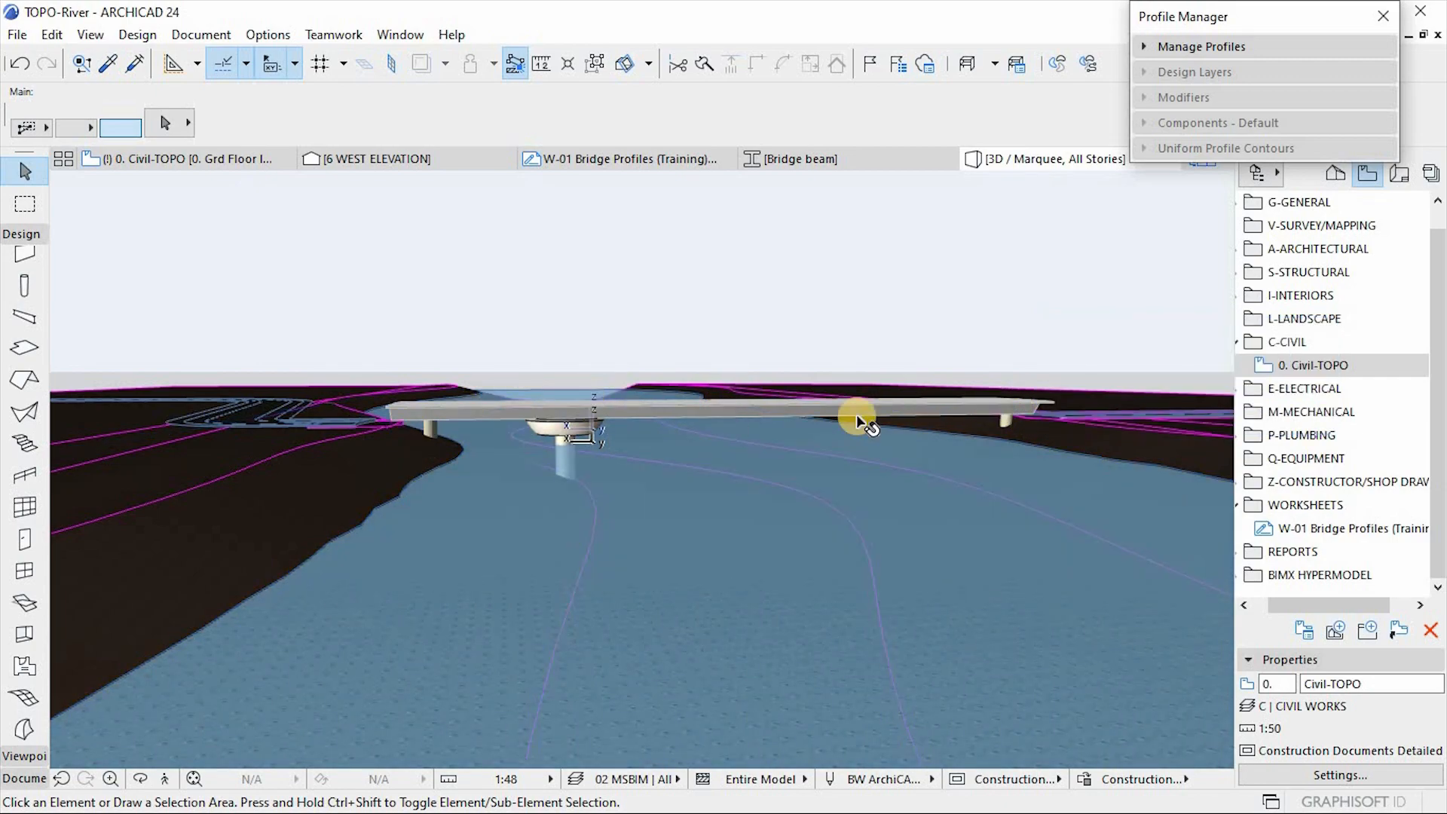
mouse_move(398, 442)
scroll(608, 282, up, 1)
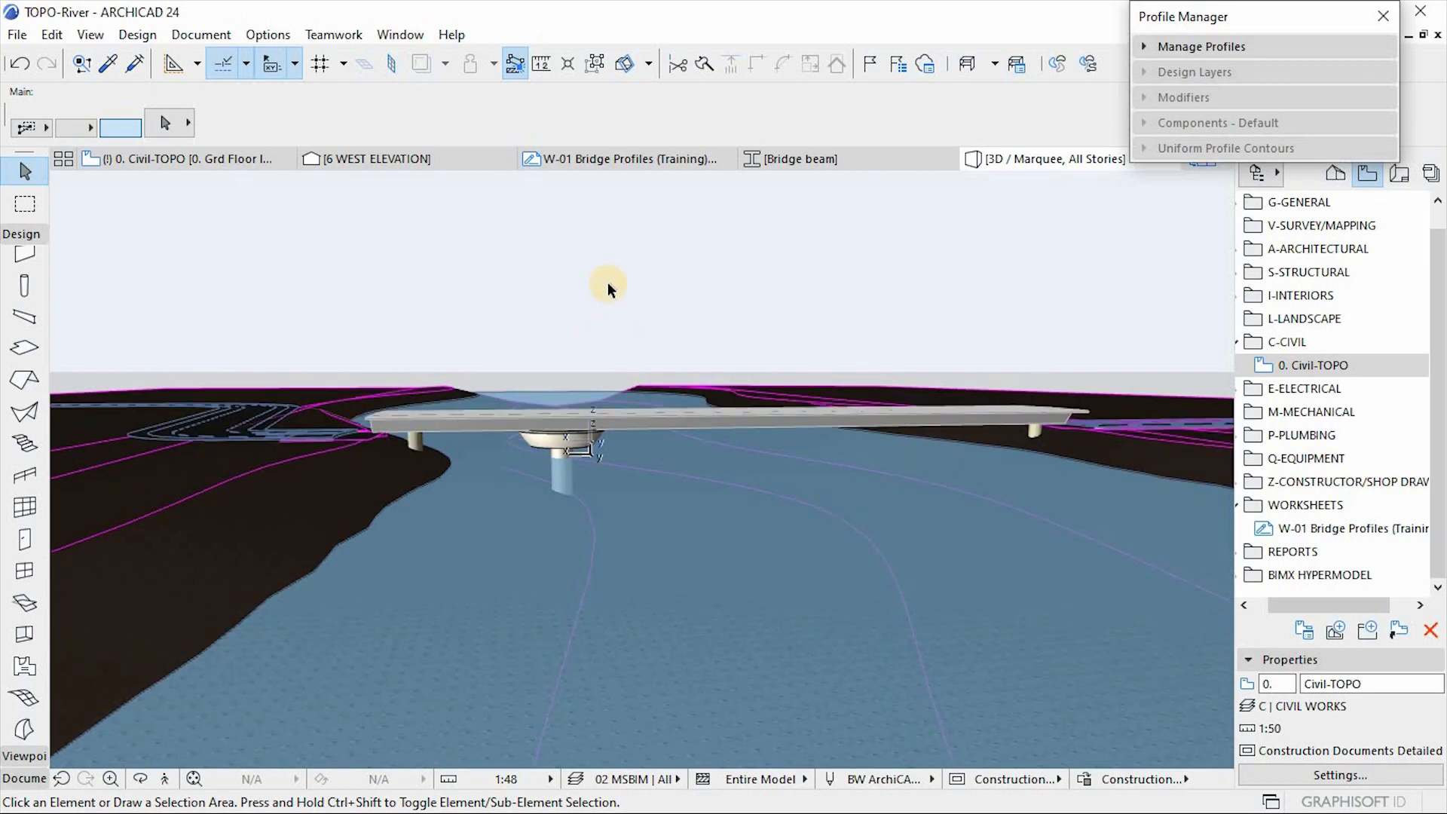
Select the bridge beam in the West Elevation and inspect its reference line and the preview of the "Bridge beam" profile
click(388, 158)
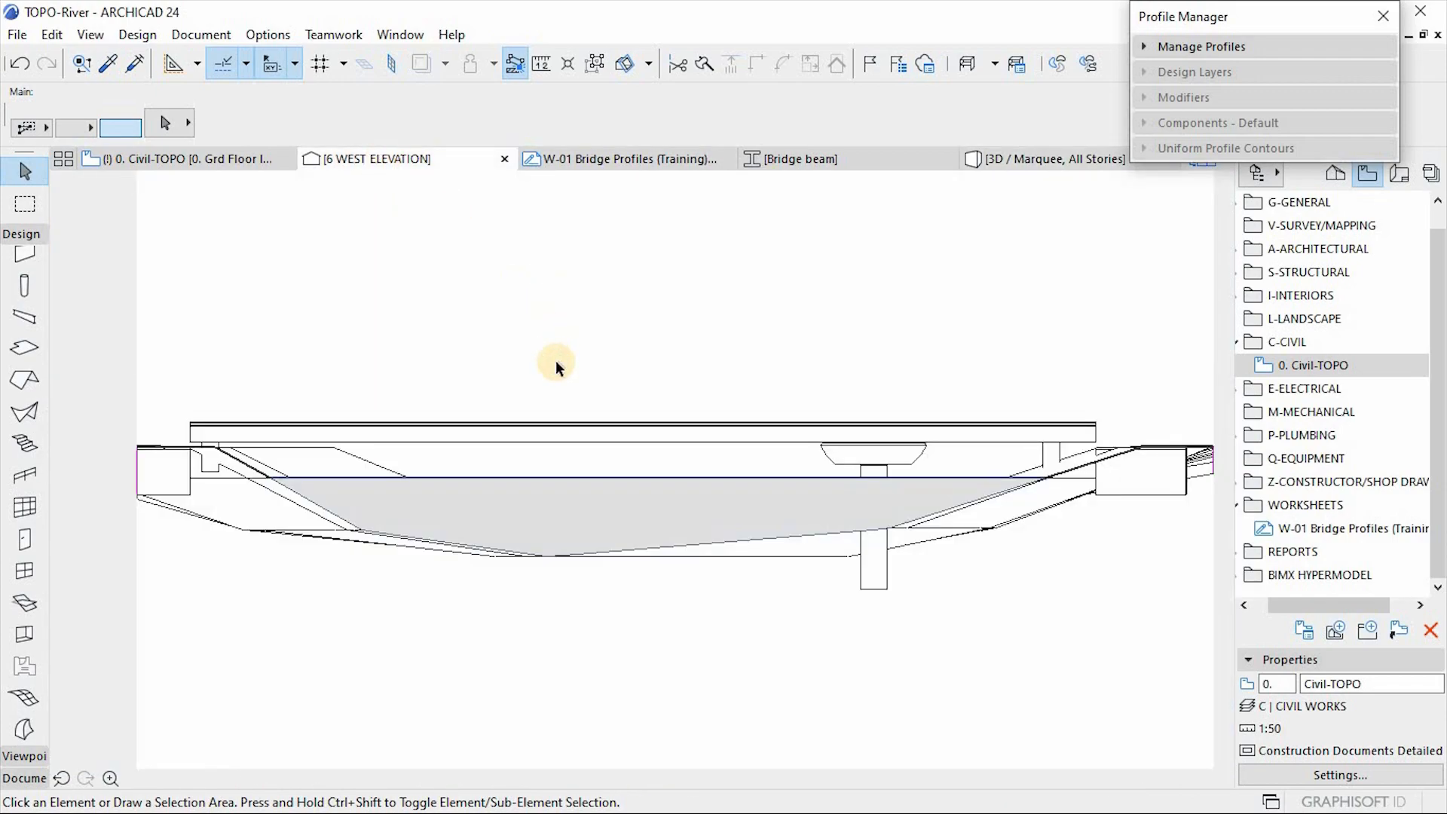
scroll(631, 424, up, 5)
click(616, 435)
scroll(614, 437, up, 12)
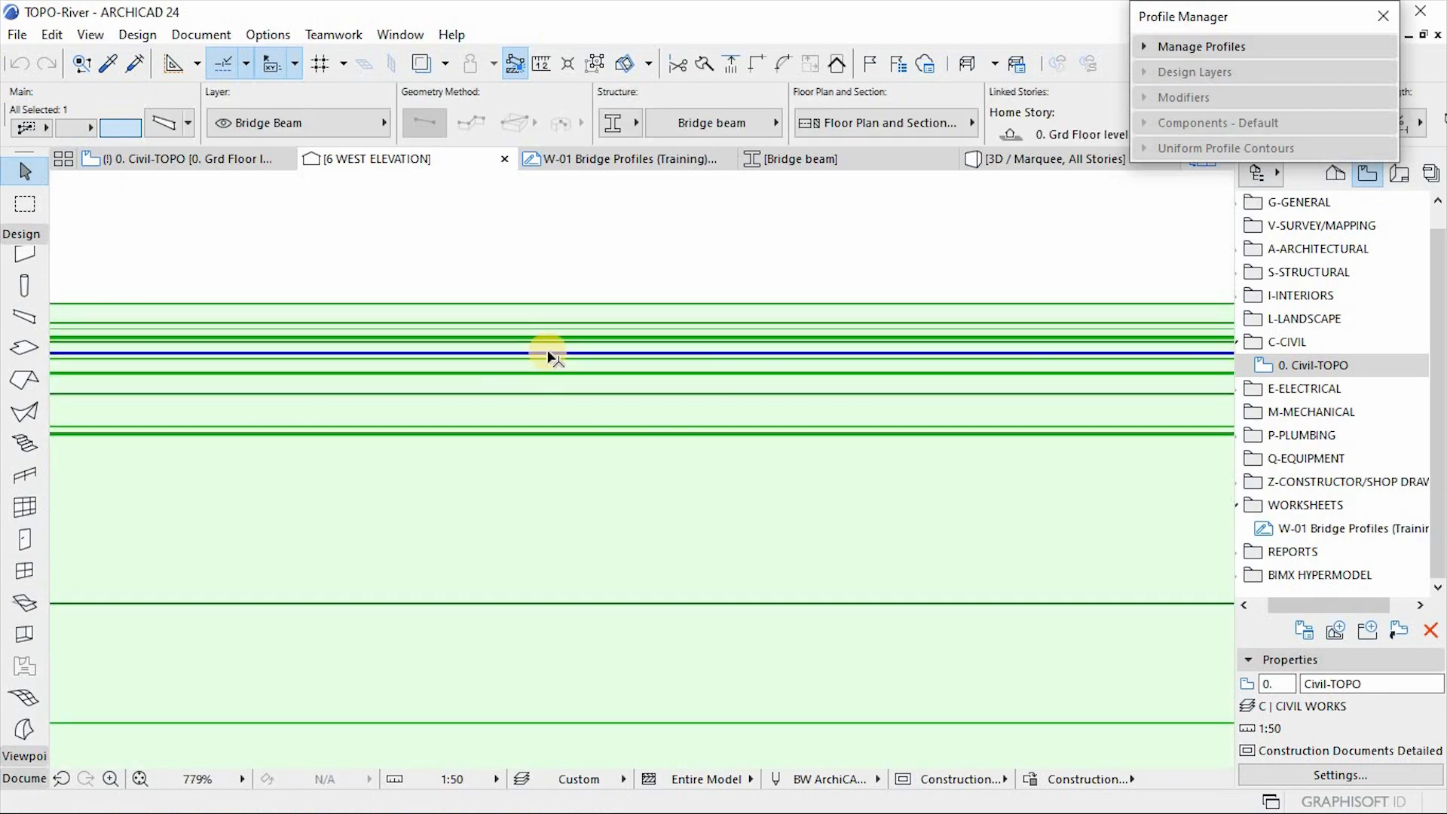
mouse_move(540, 352)
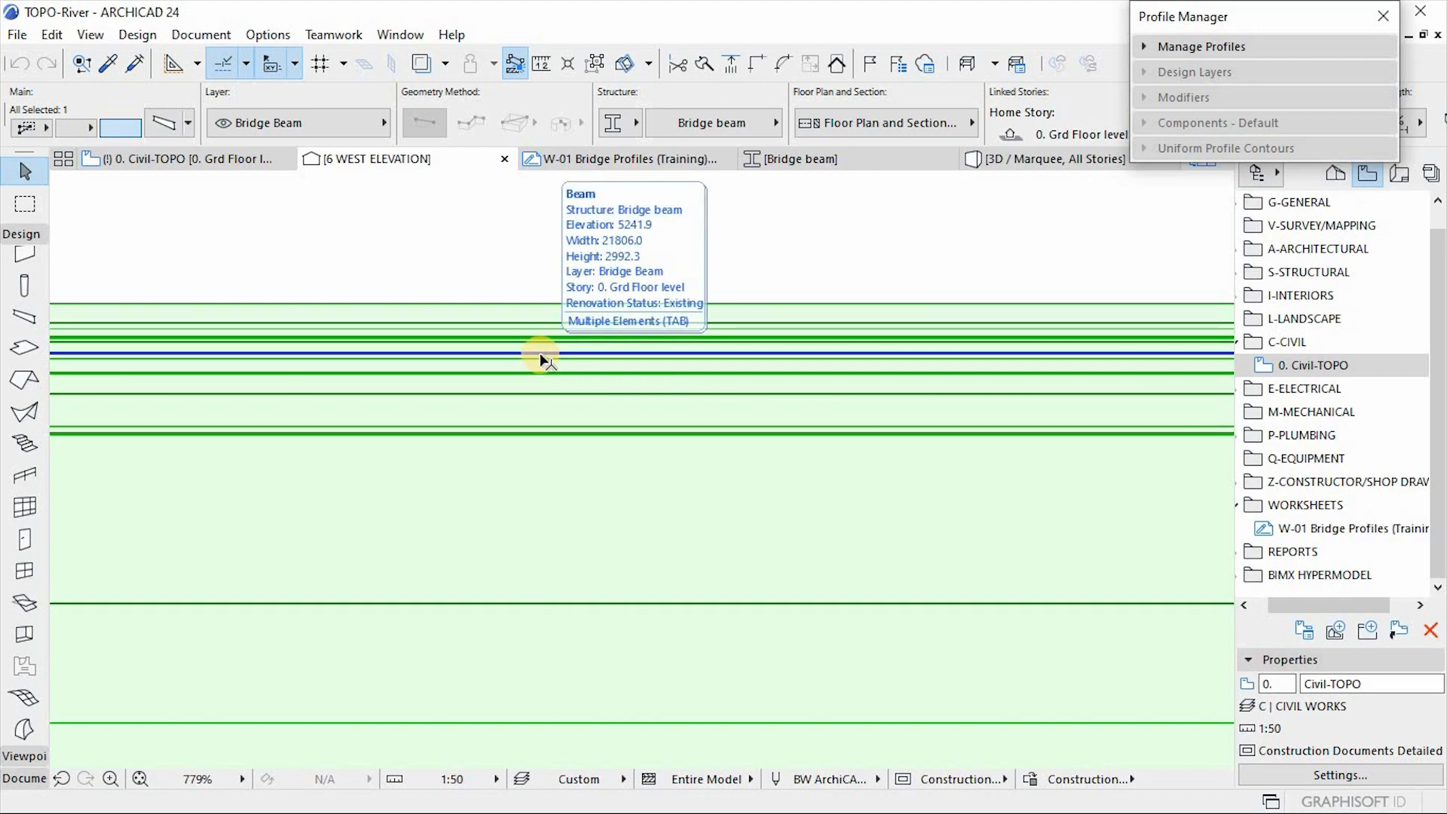
click(1165, 47)
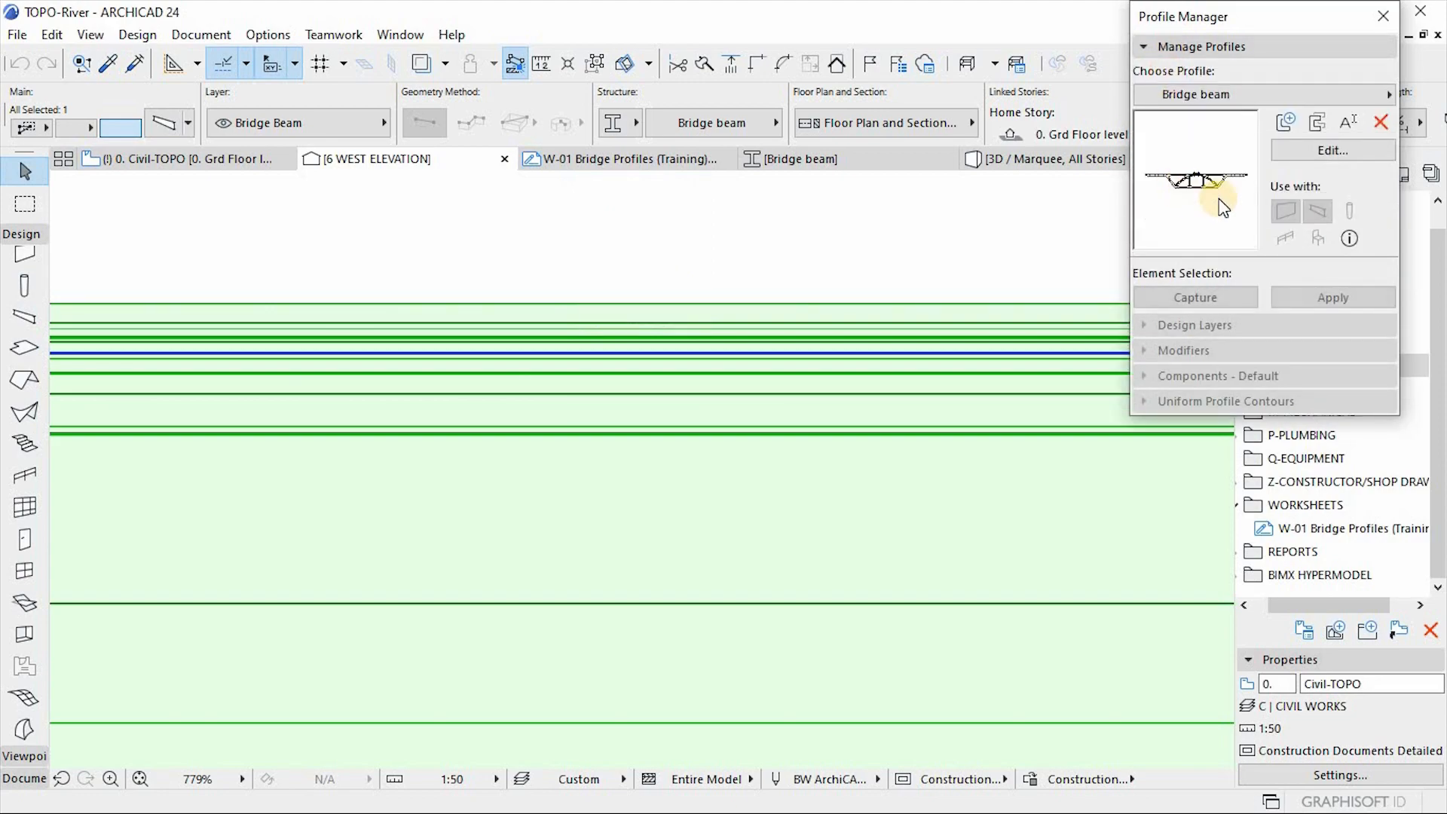
click(1144, 46)
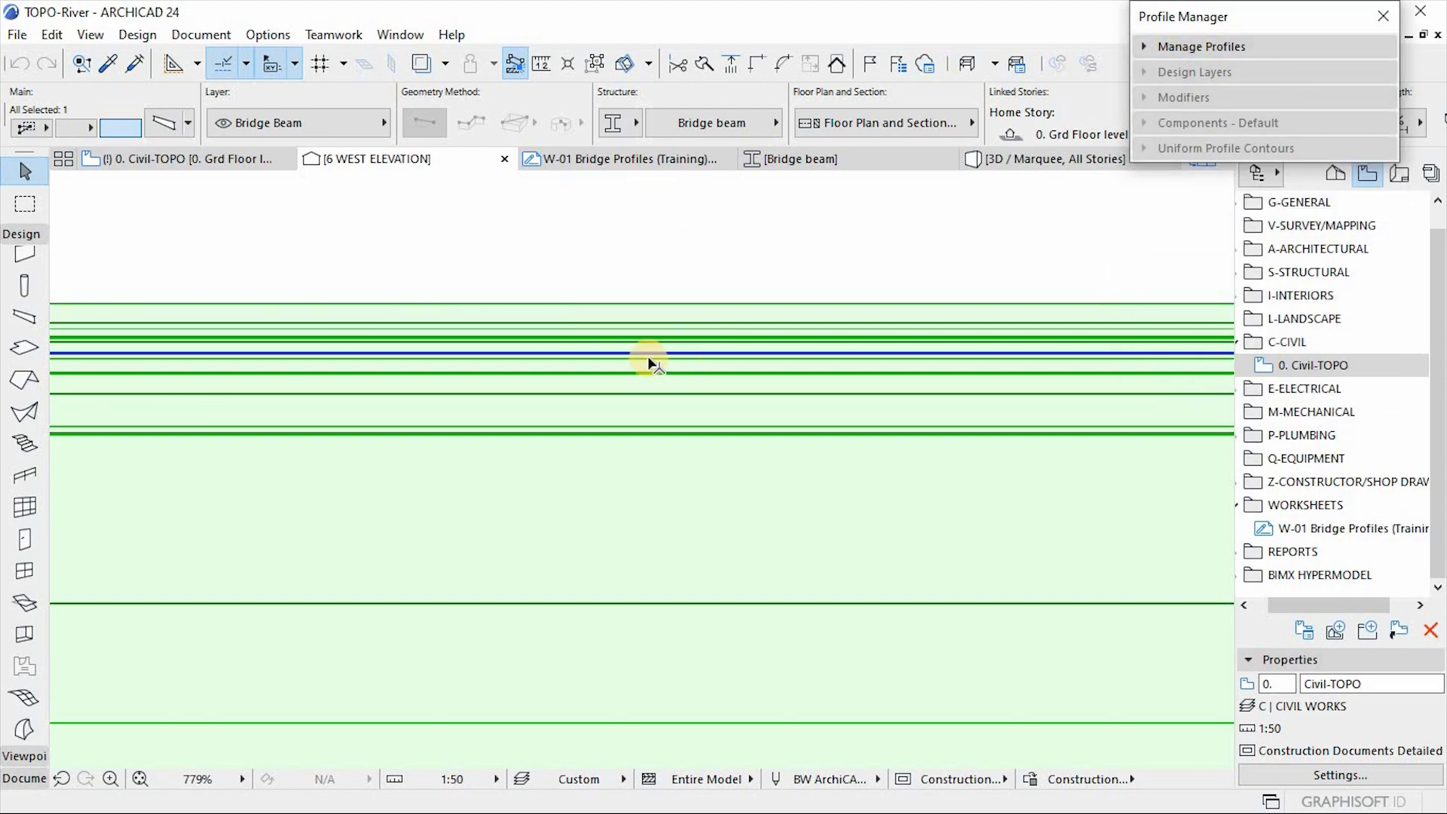
Curve the bridge beam vertically by bending its reference line upward by a distance of 2000
click(600, 354)
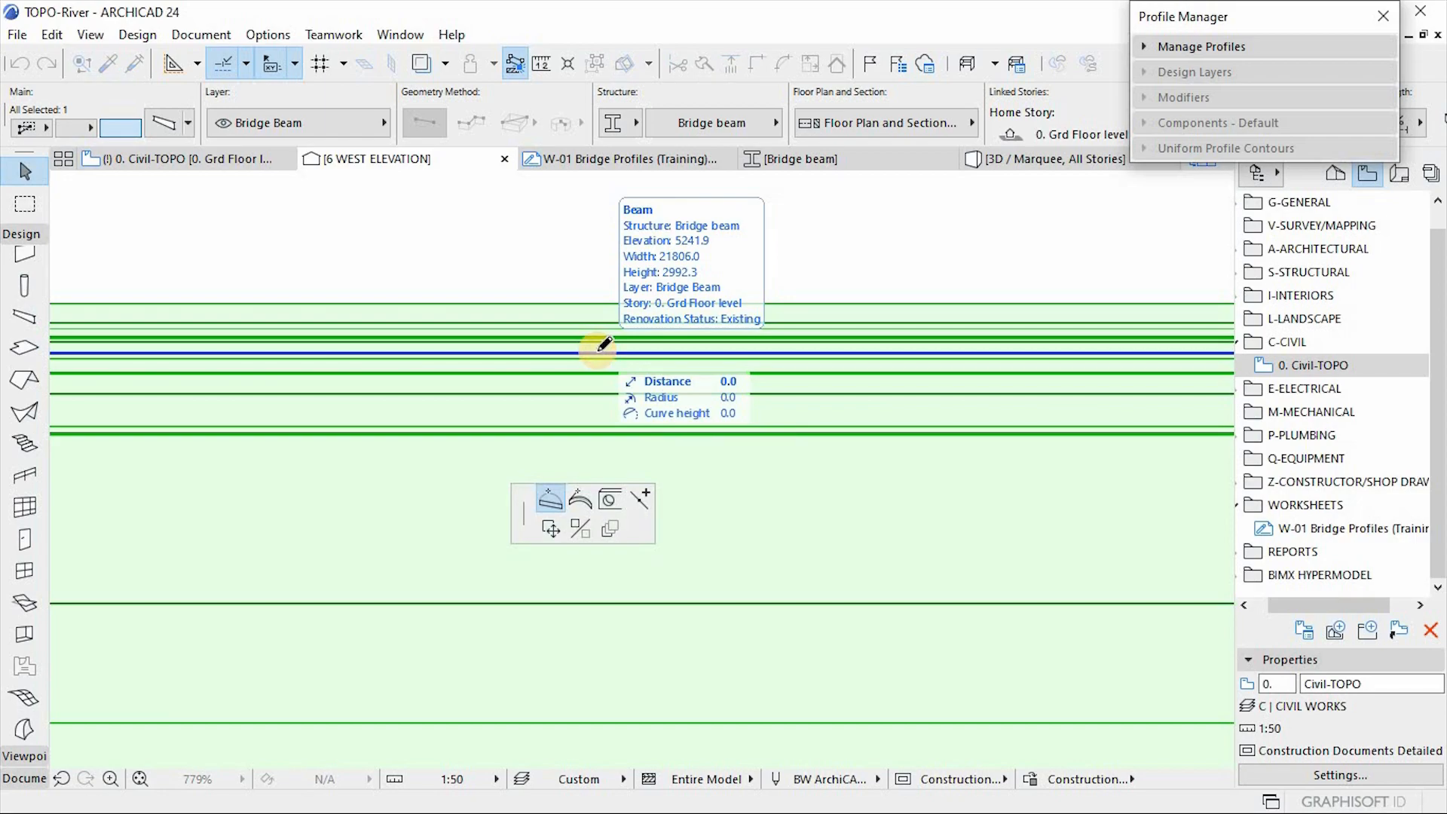
click(551, 501)
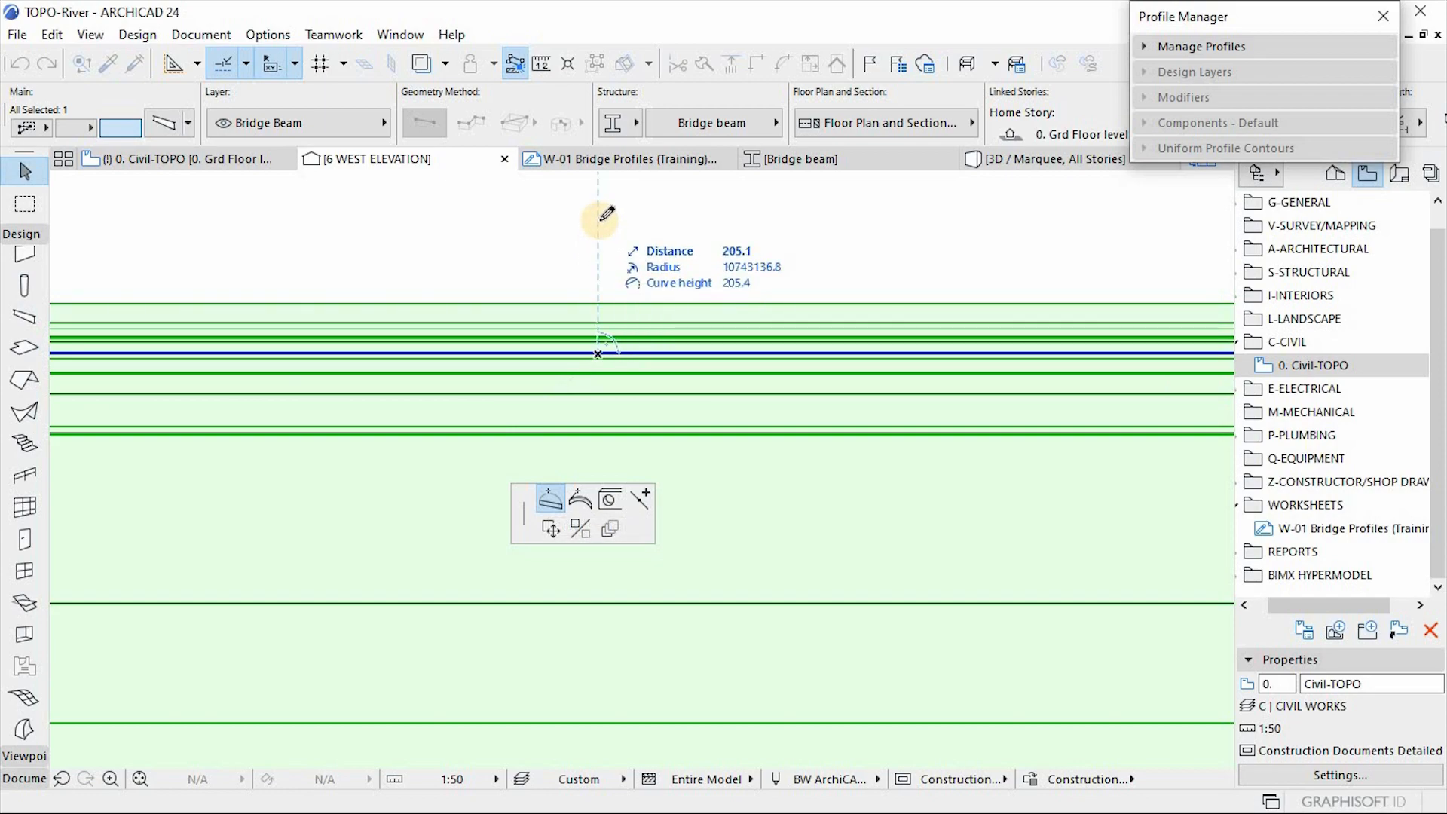
text(2000)
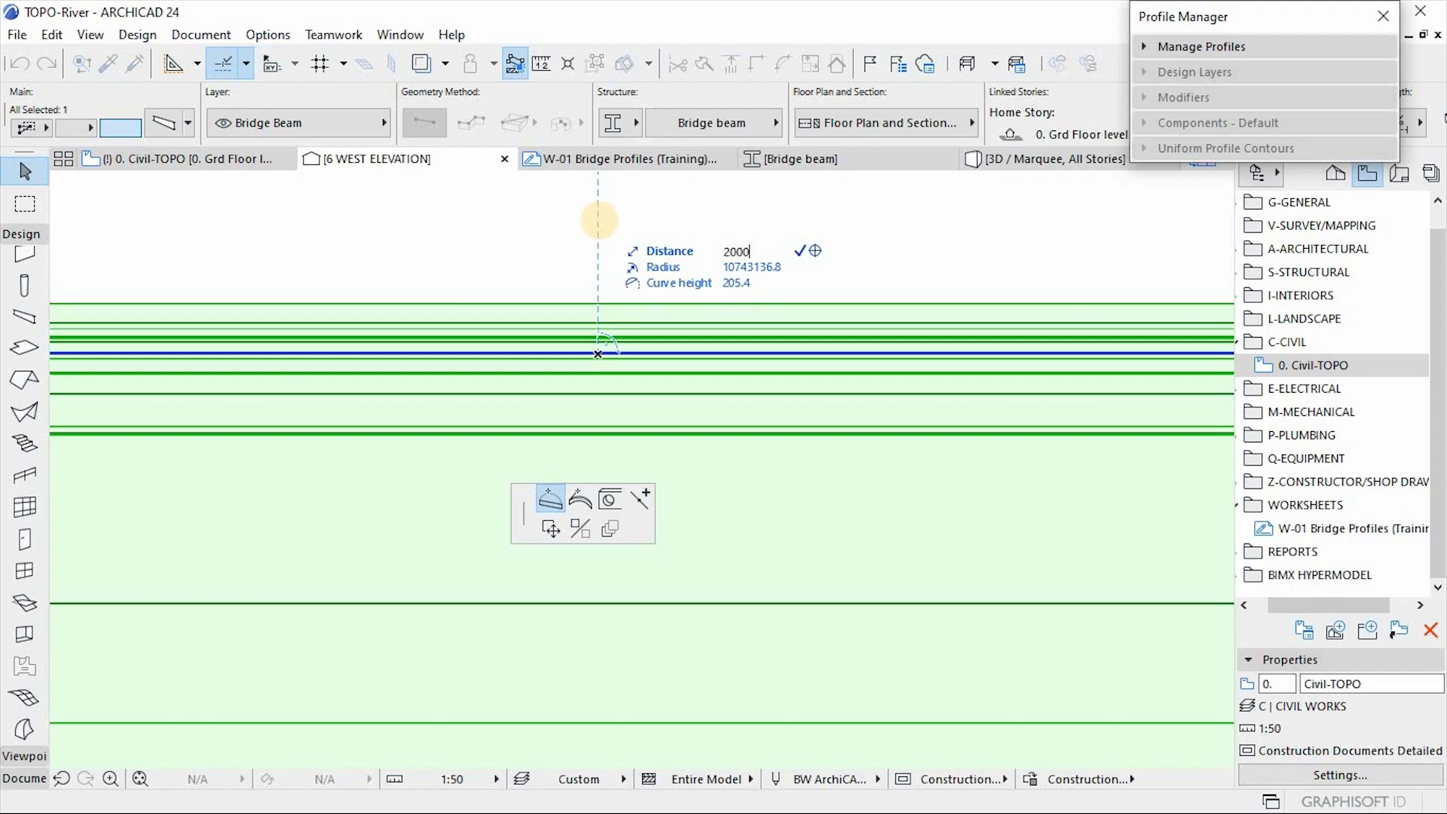
key(Return)
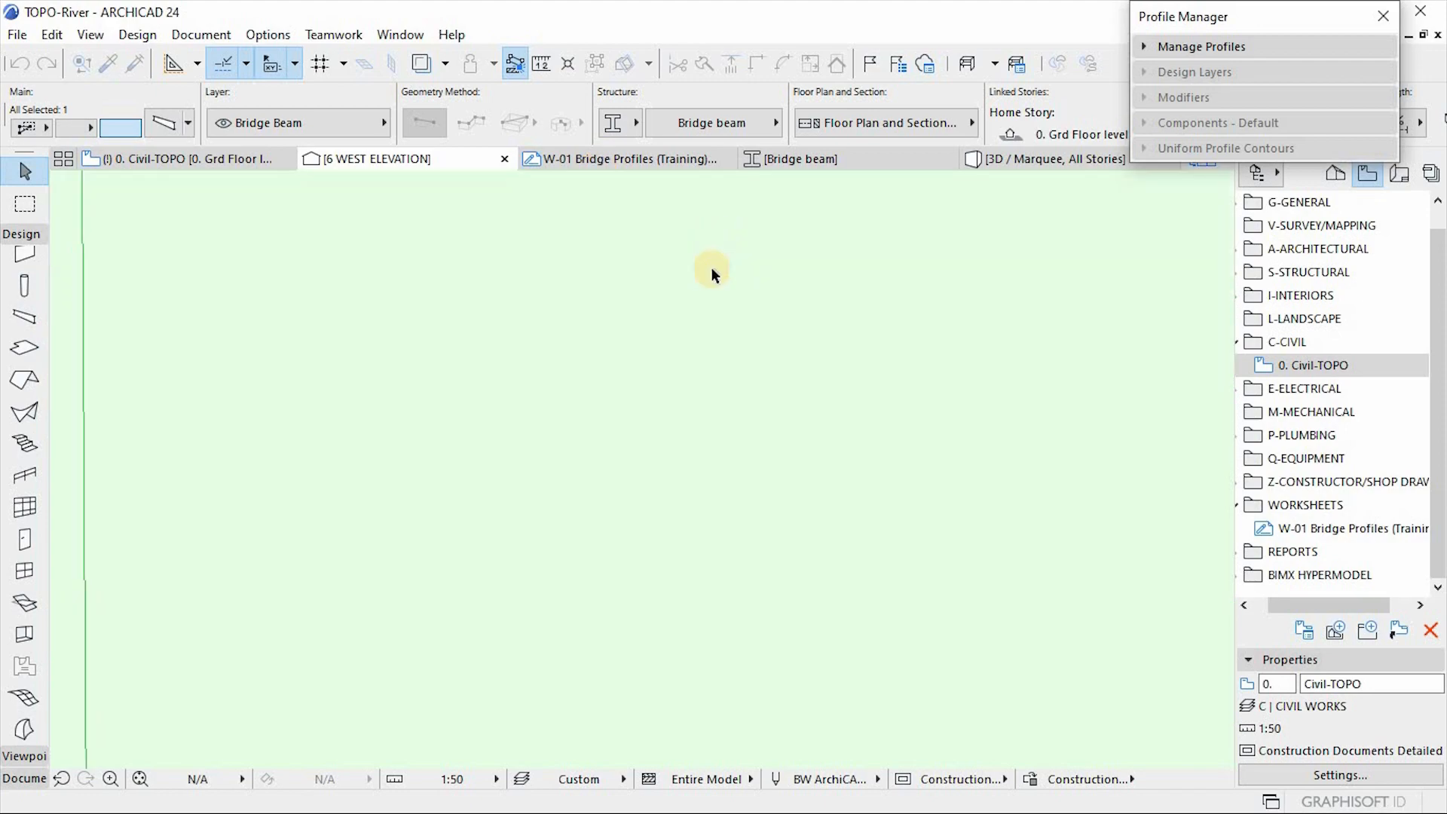
scroll(709, 299, down, 4)
scroll(632, 375, down, 10)
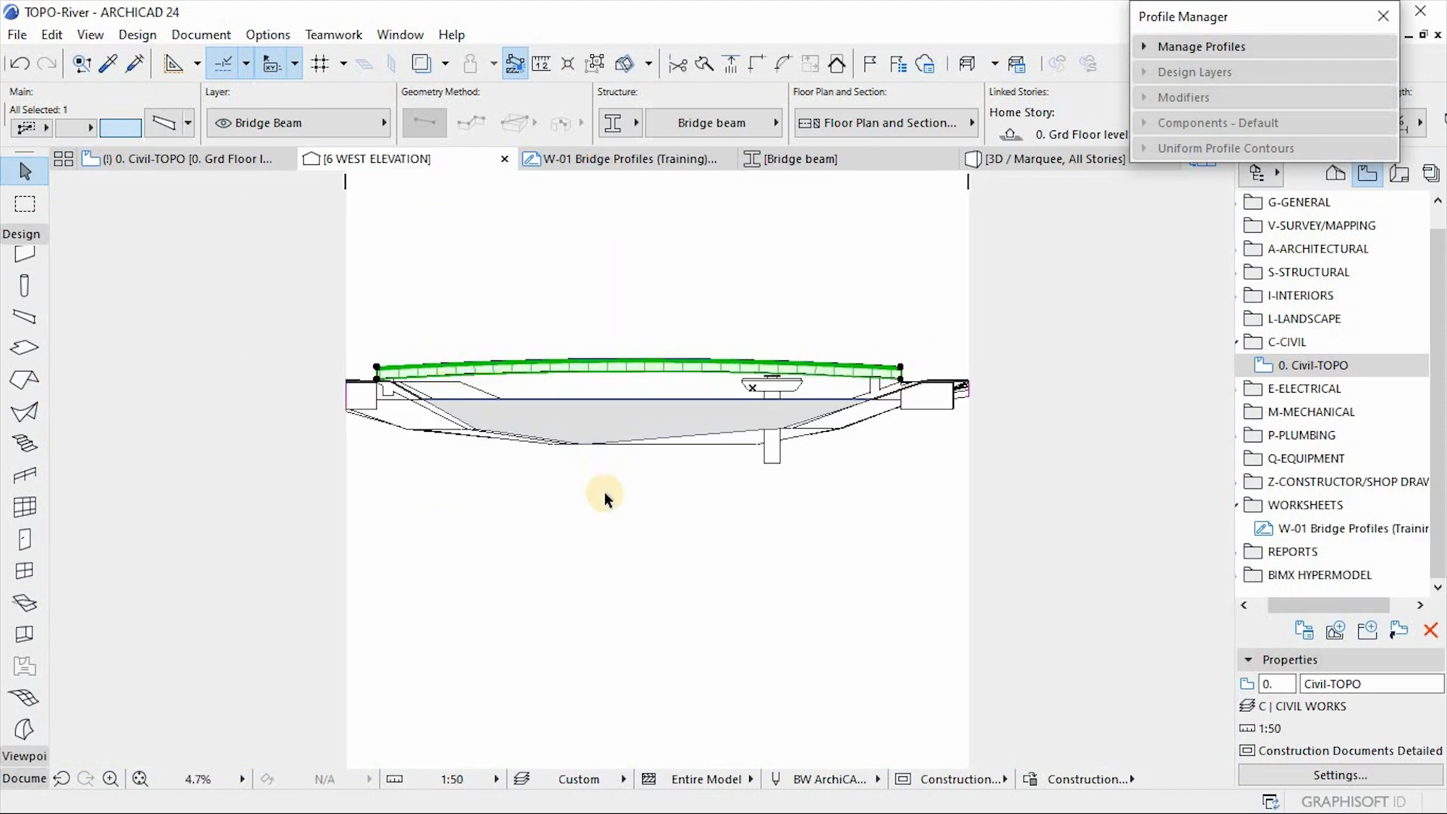
click(587, 501)
Move the curved bridge beam straight down so its underside rests on the cap plate at the top of the river pier
scroll(618, 363, up, 1)
scroll(742, 369, up, 2)
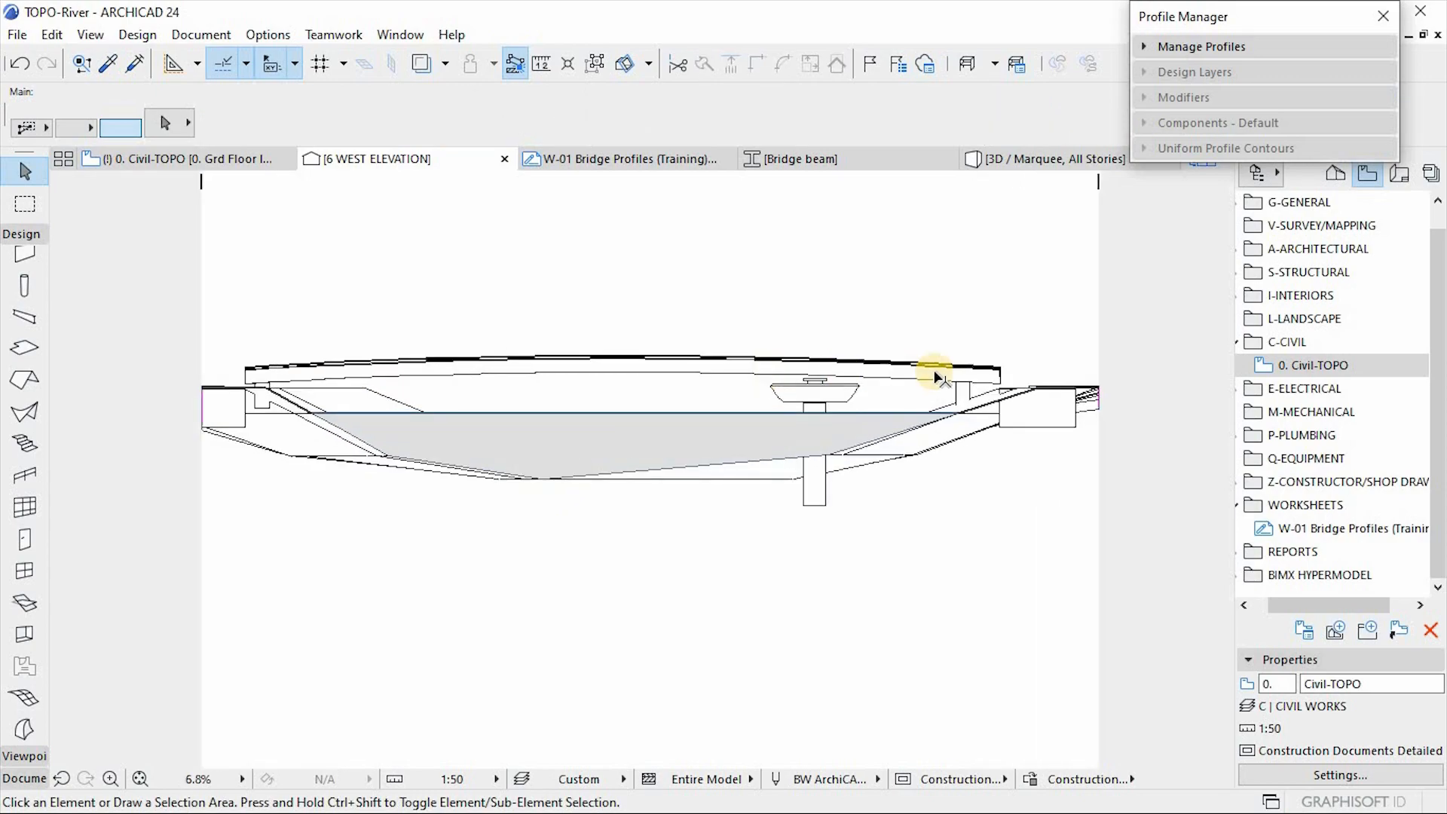
scroll(807, 369, up, 3)
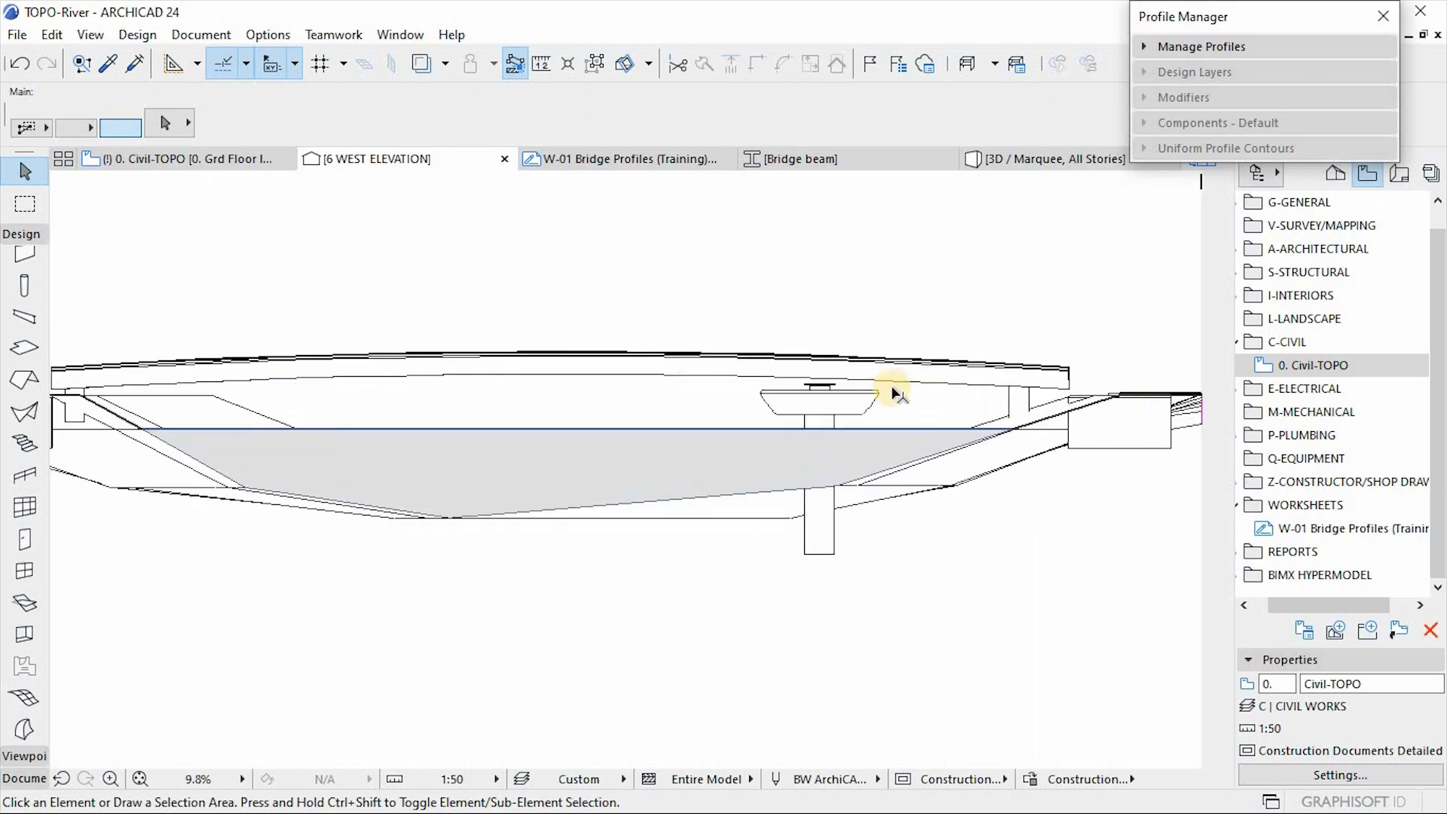
scroll(760, 370, up, 5)
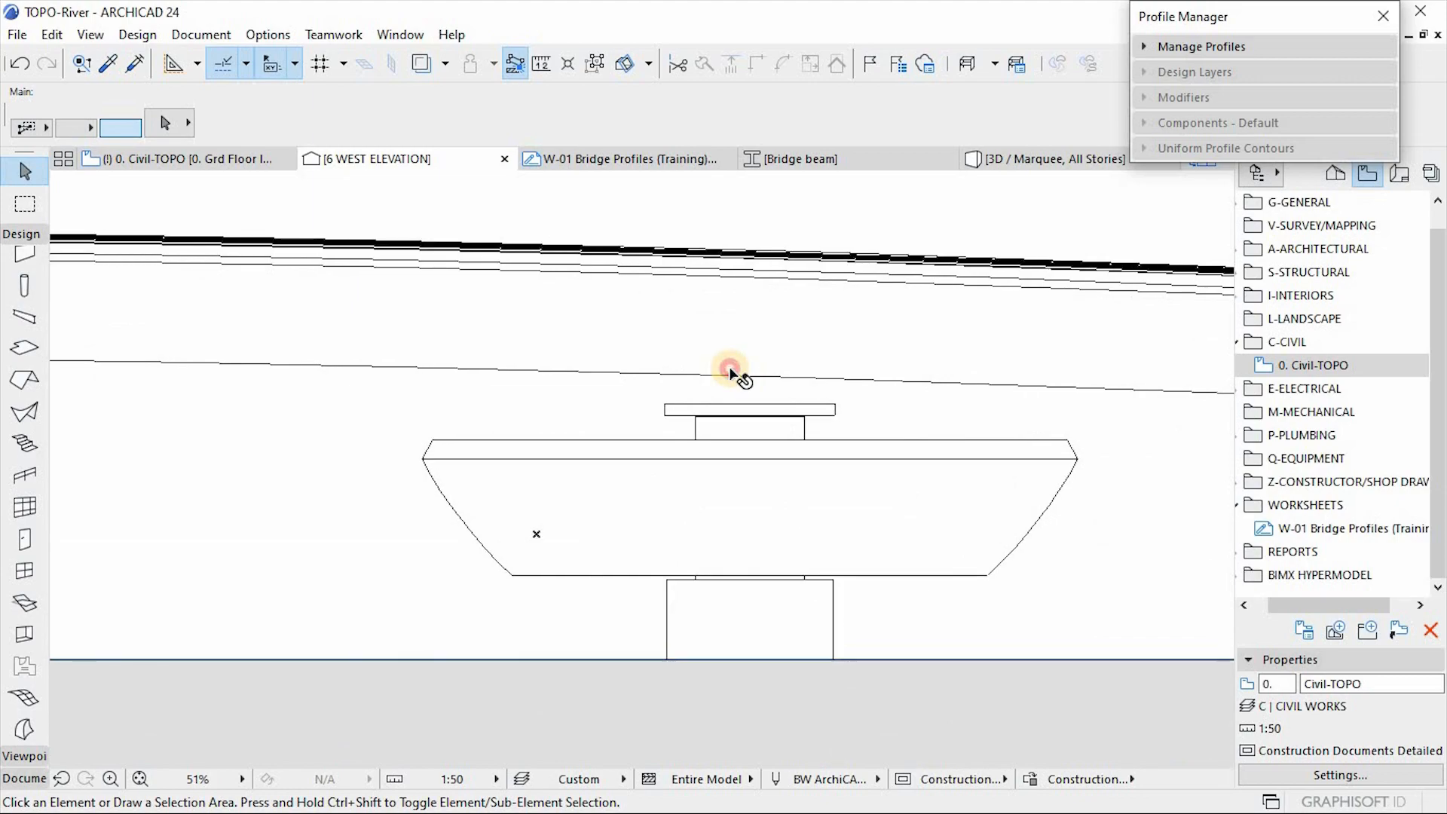
click(739, 376)
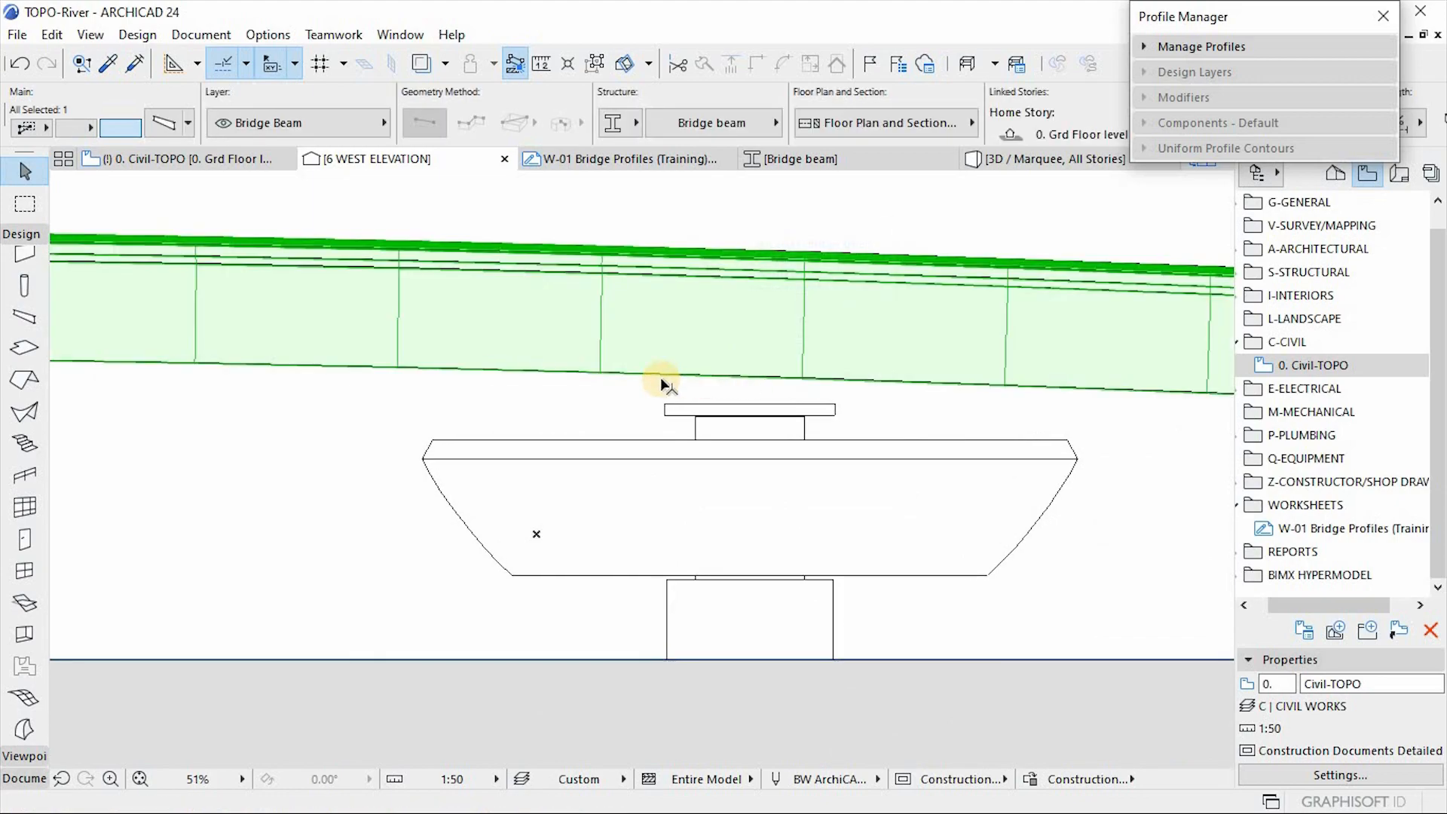
key(ctrl+d)
scroll(664, 376, up, 2)
click(702, 374)
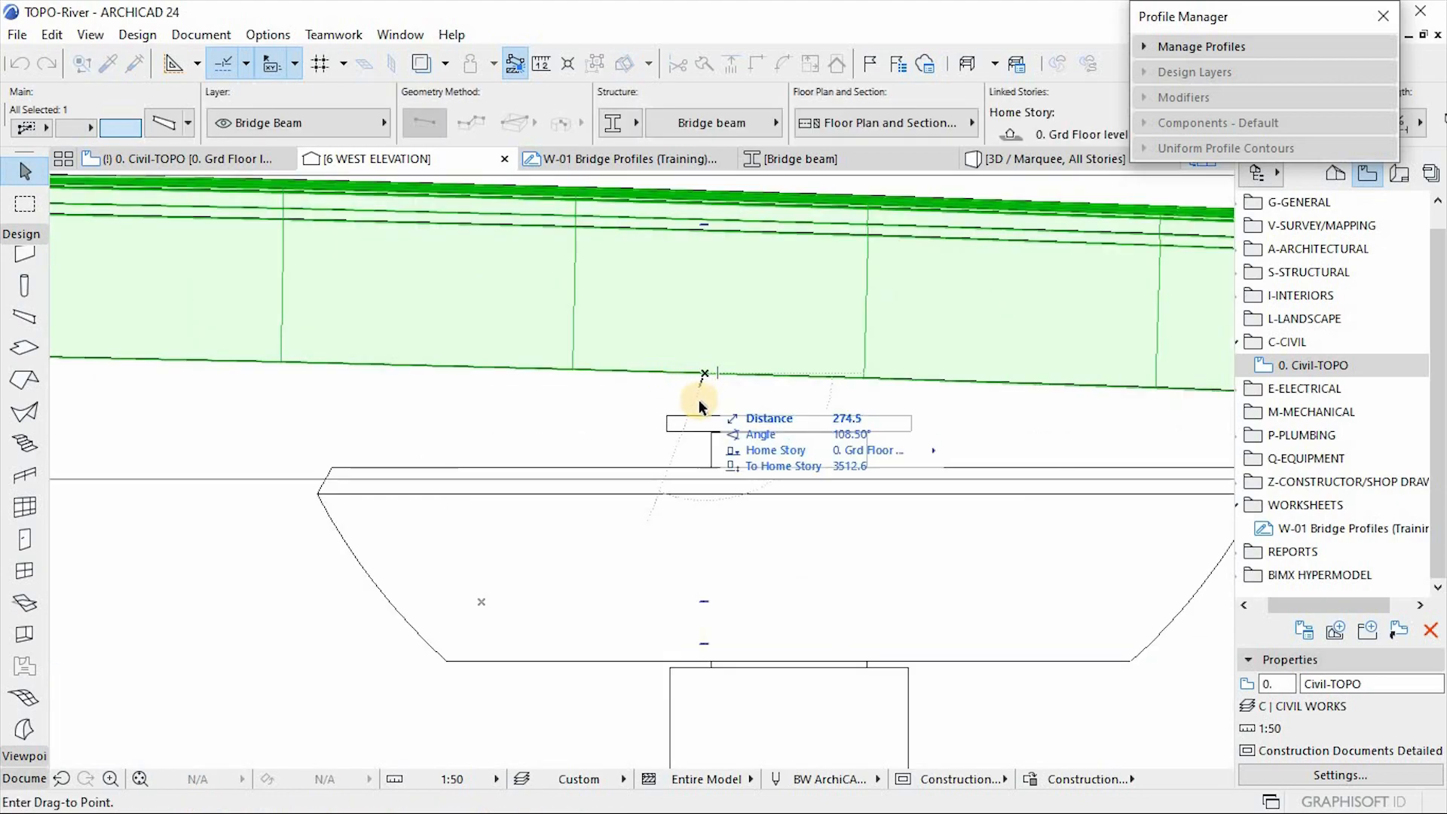
click(642, 251)
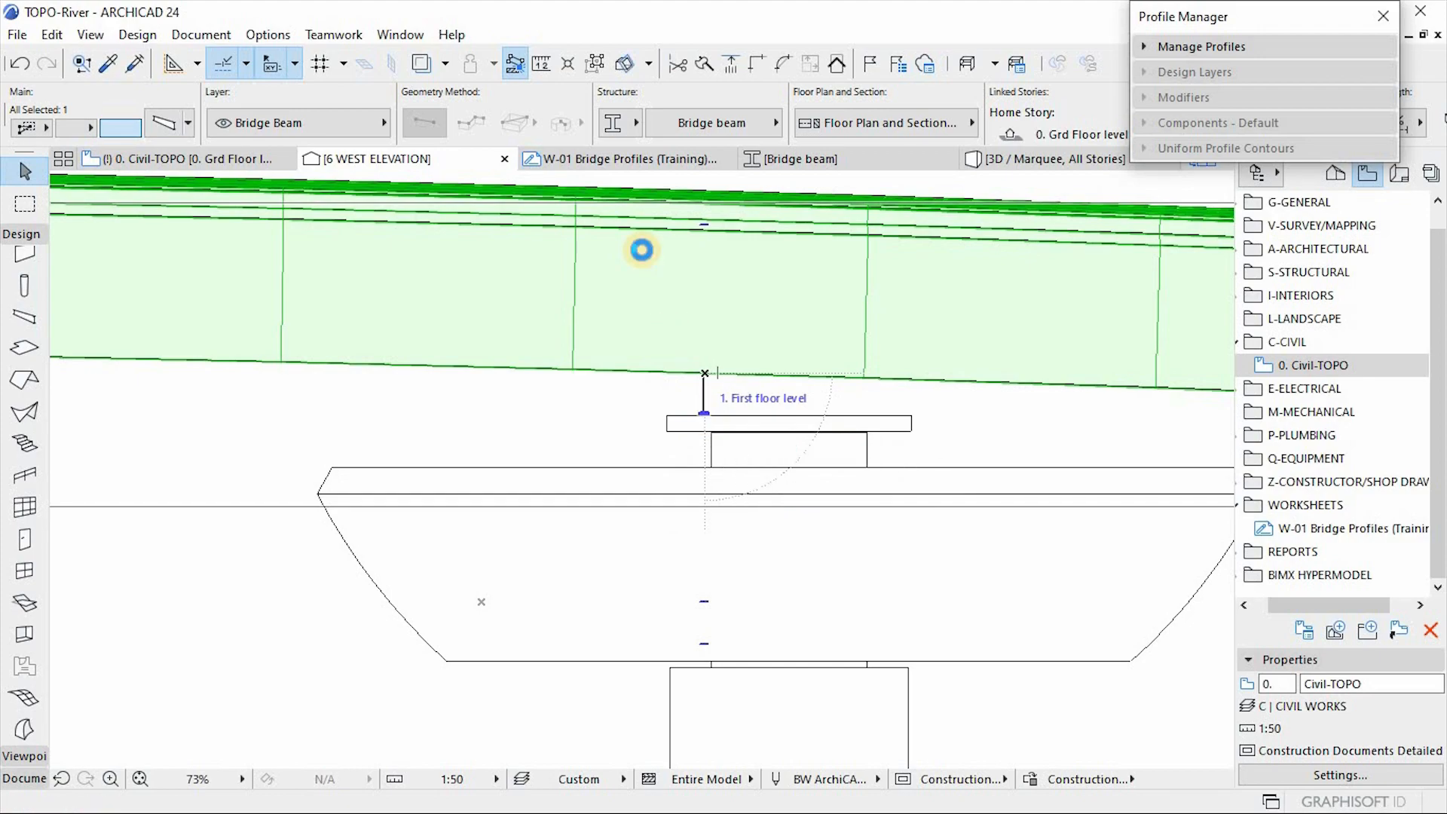
scroll(743, 387, down, 5)
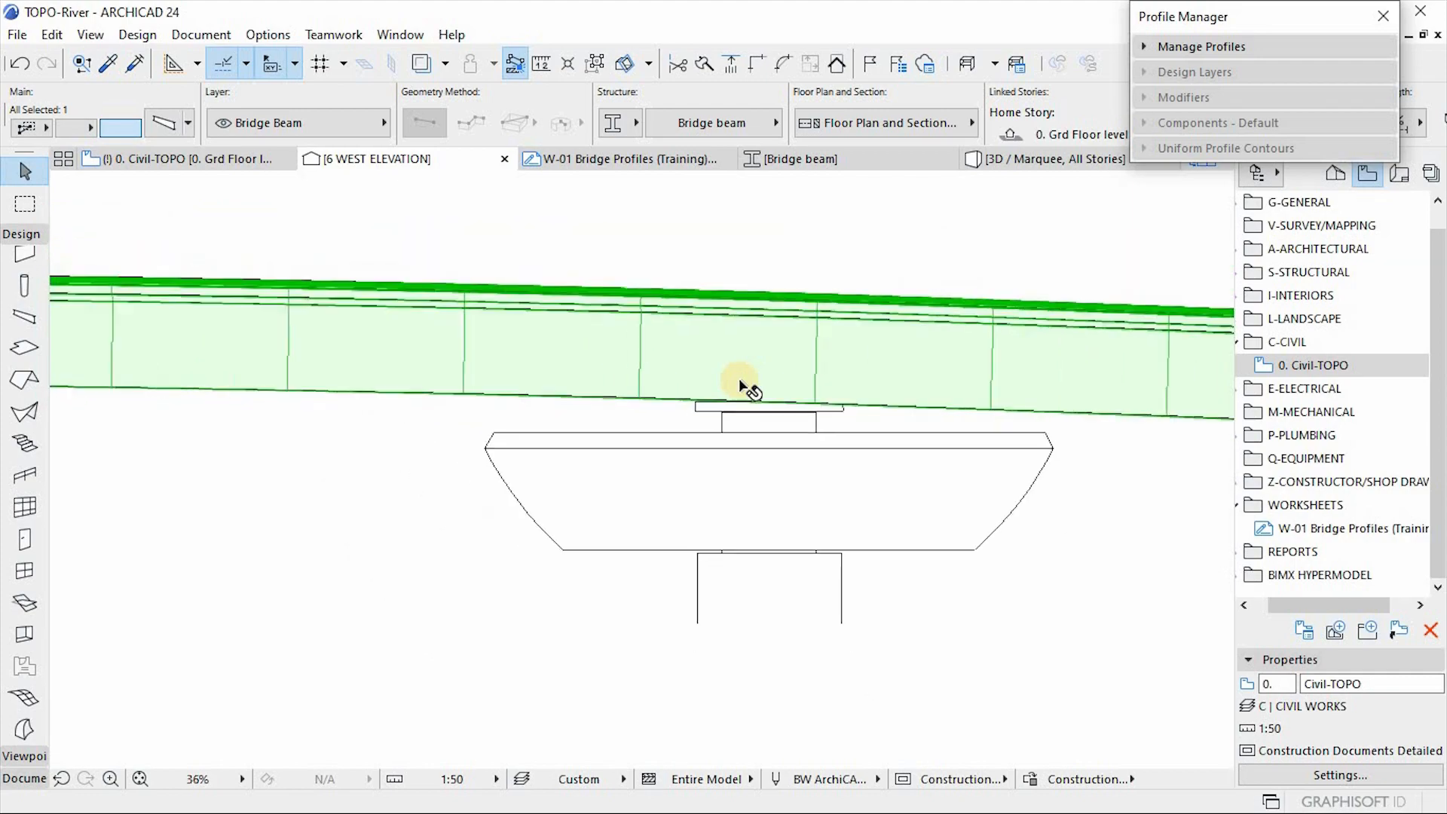
scroll(743, 385, down, 5)
Examine the curved bridge beam in 3D, checking its arch and its seating on the river pier and bank columns
click(1023, 160)
click(423, 444)
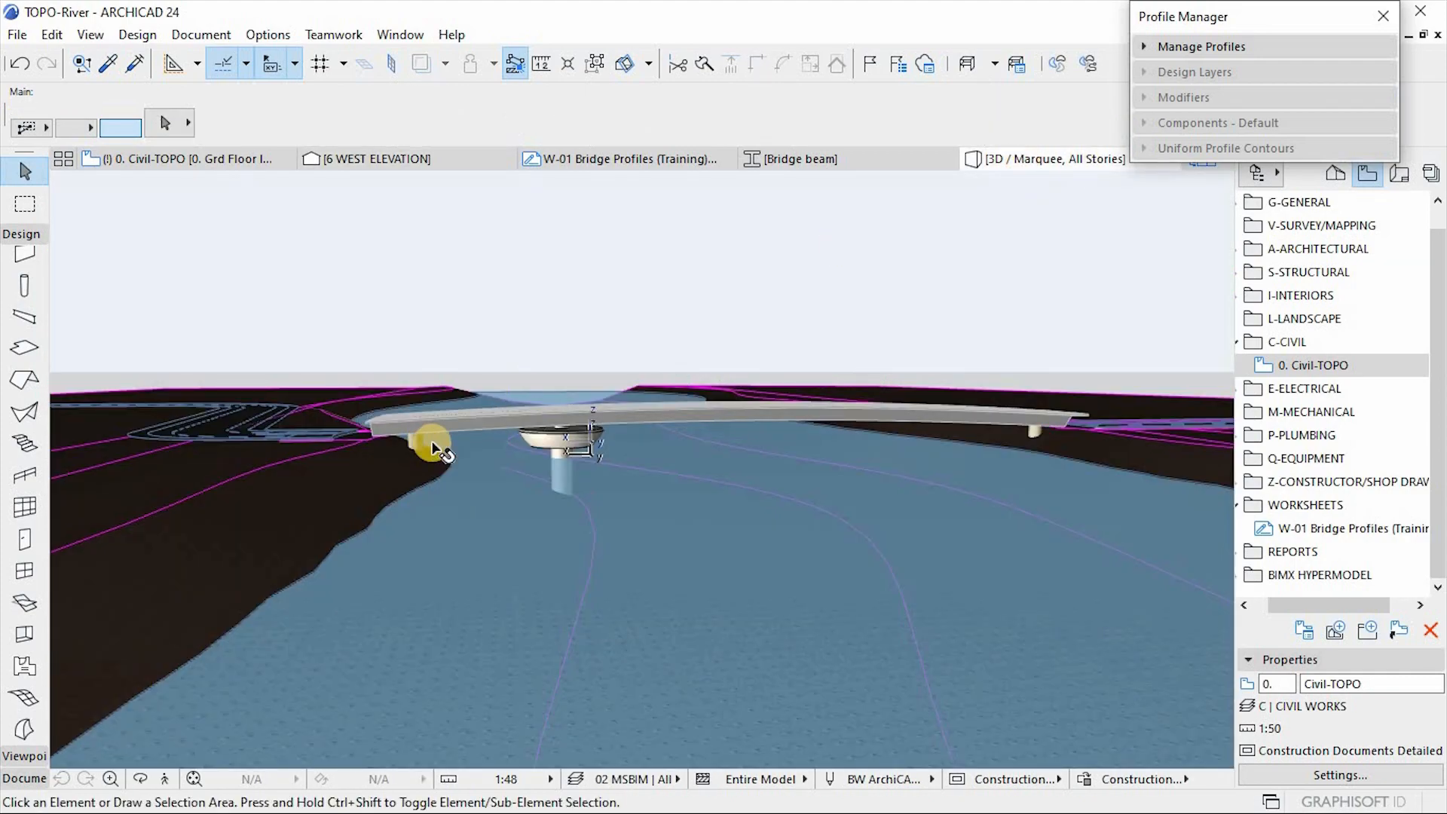
shift+middle_drag(533, 473, 694, 500)
scroll(410, 507, up, 5)
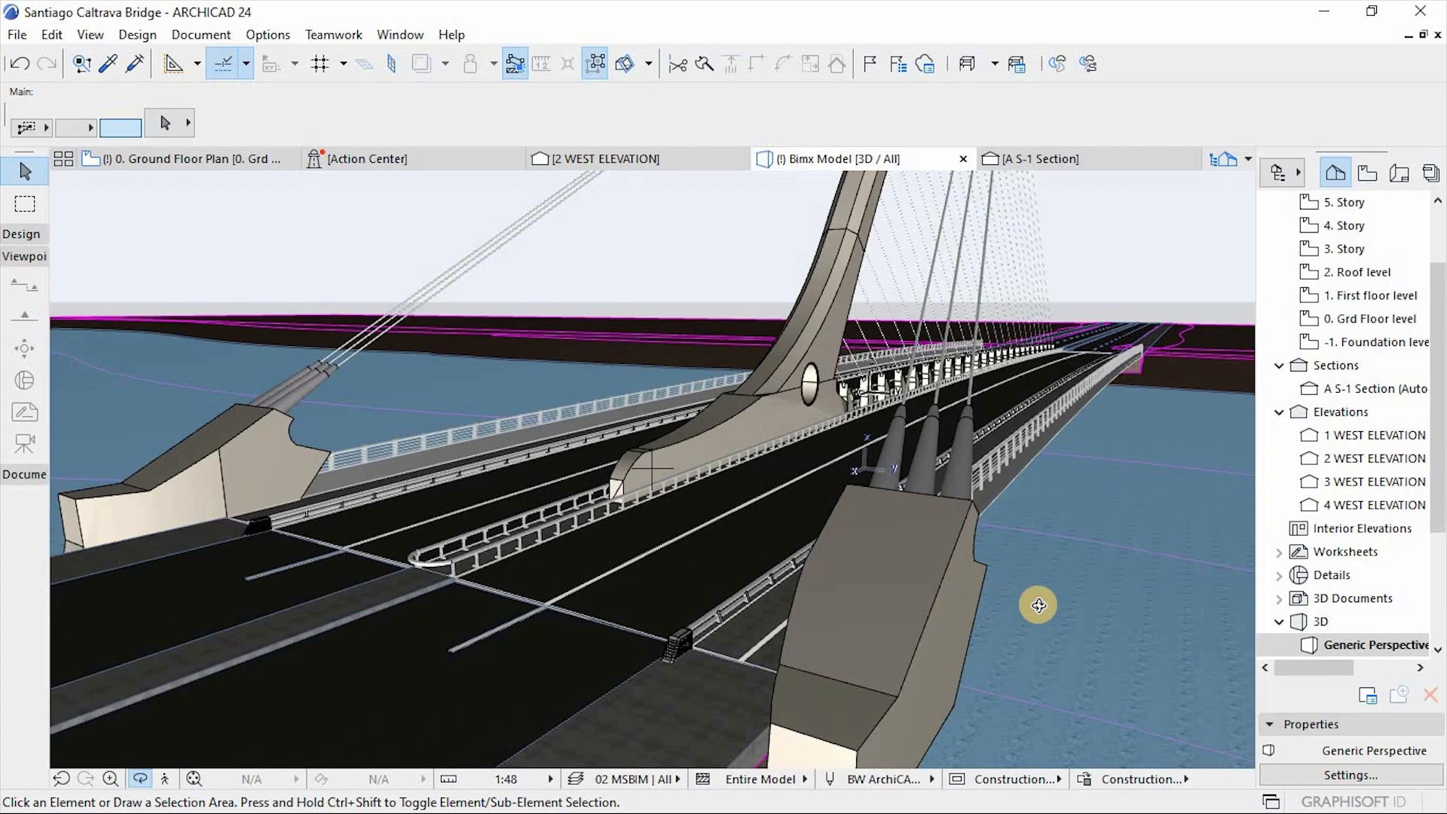
Examine the completed Santiago Caltrava Bridge model in 3D, viewing its pylon, cable anchors, railings and road deck
shift+middle_drag(1008, 598, 601, 585)
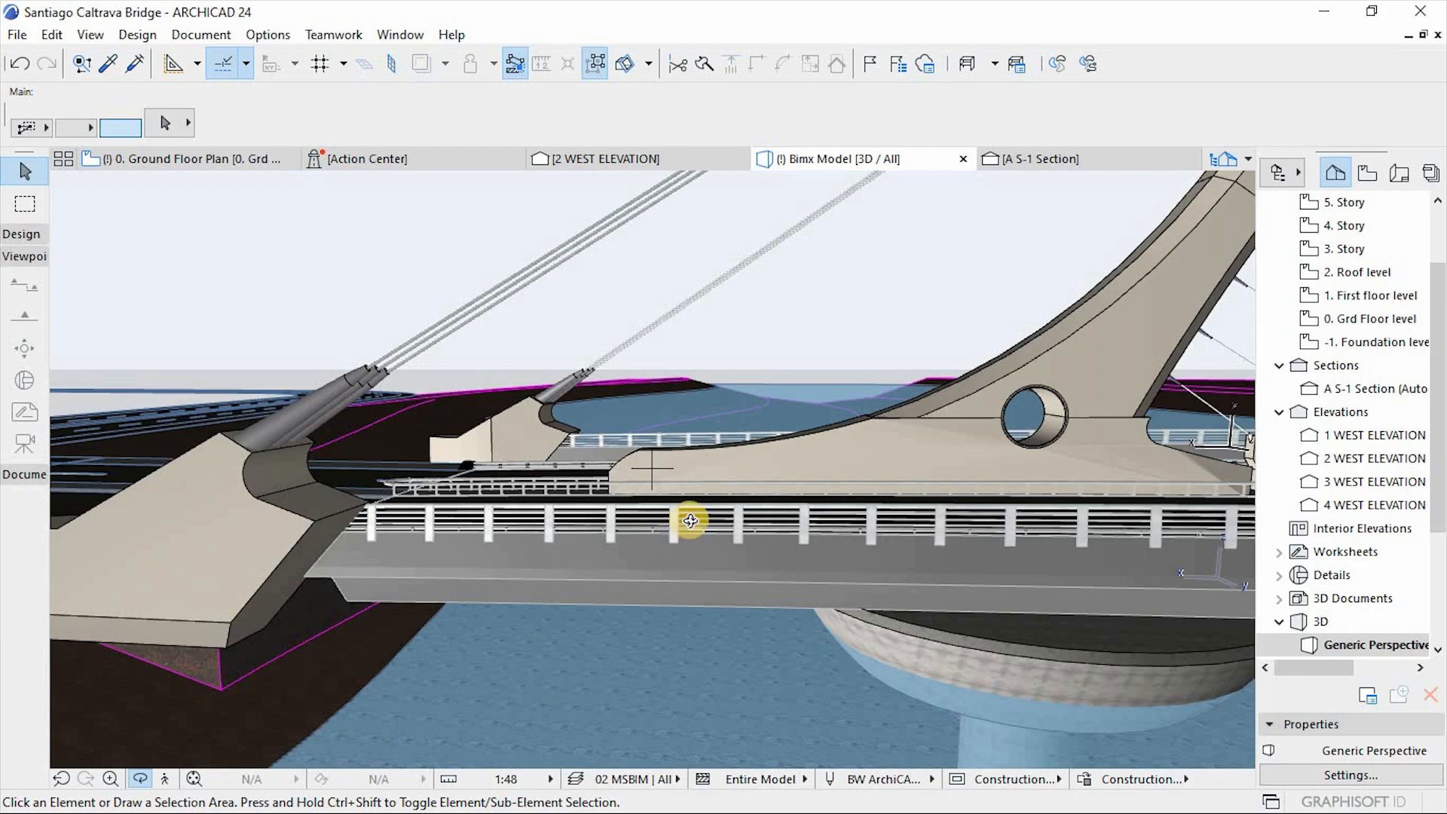
shift+middle_drag(734, 507, 250, 487)
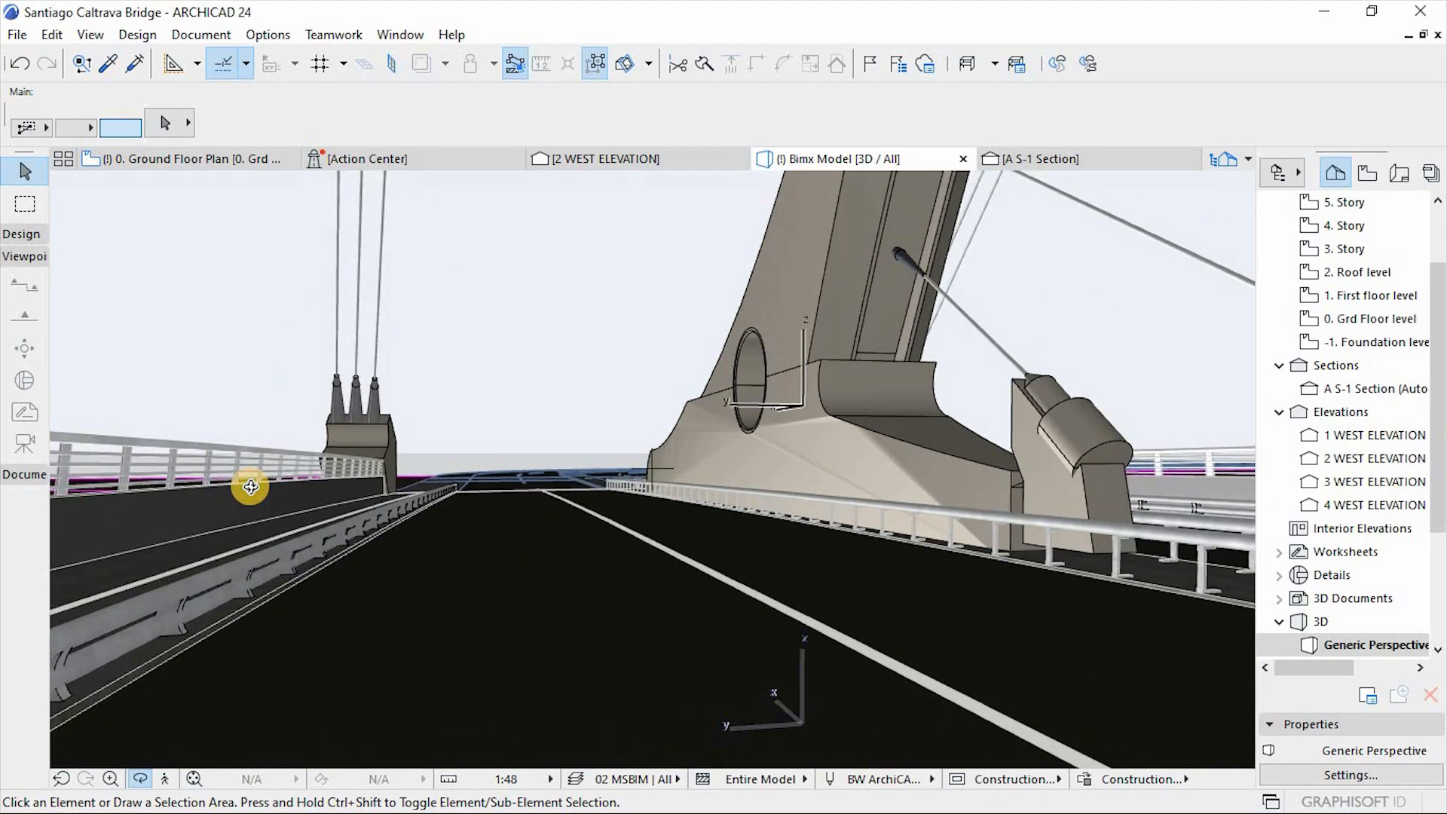